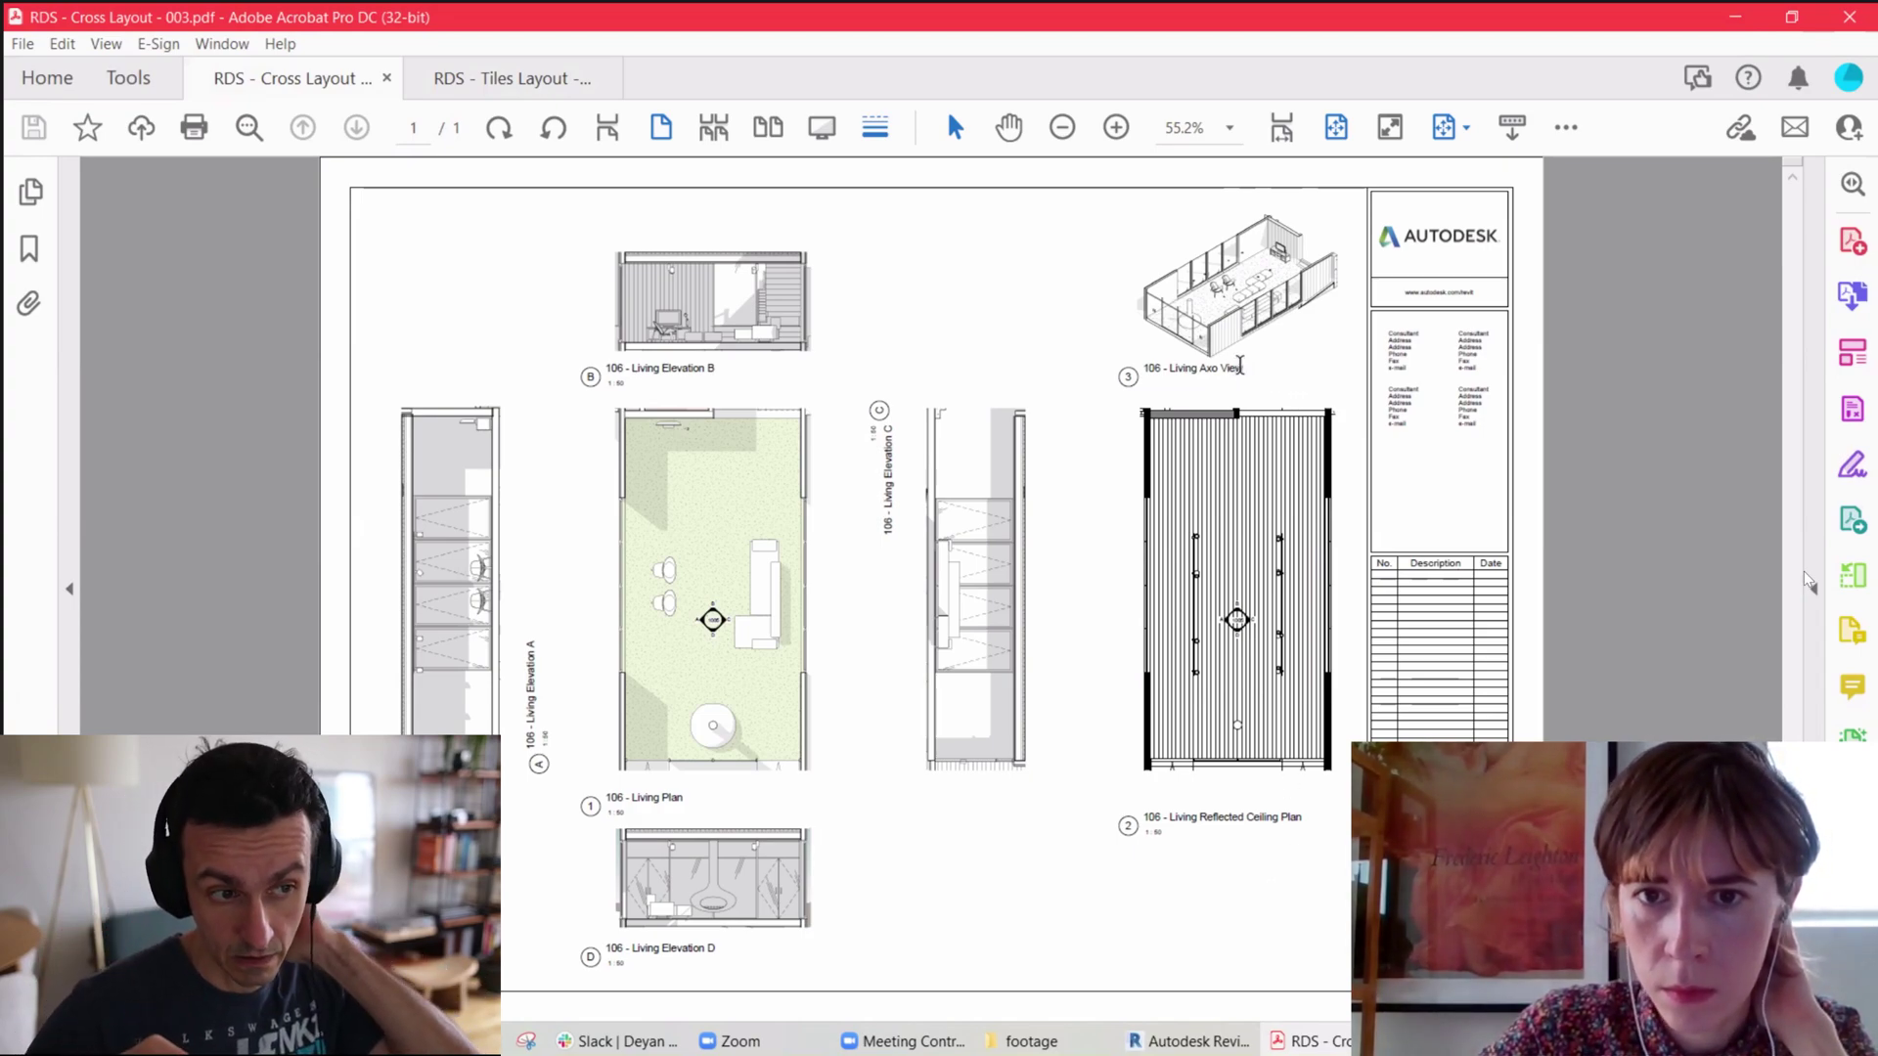
Step: Examine the room views on the cross layout sheet, and open the tiles layout sheet for comparison
drag(1240, 368, 1170, 369)
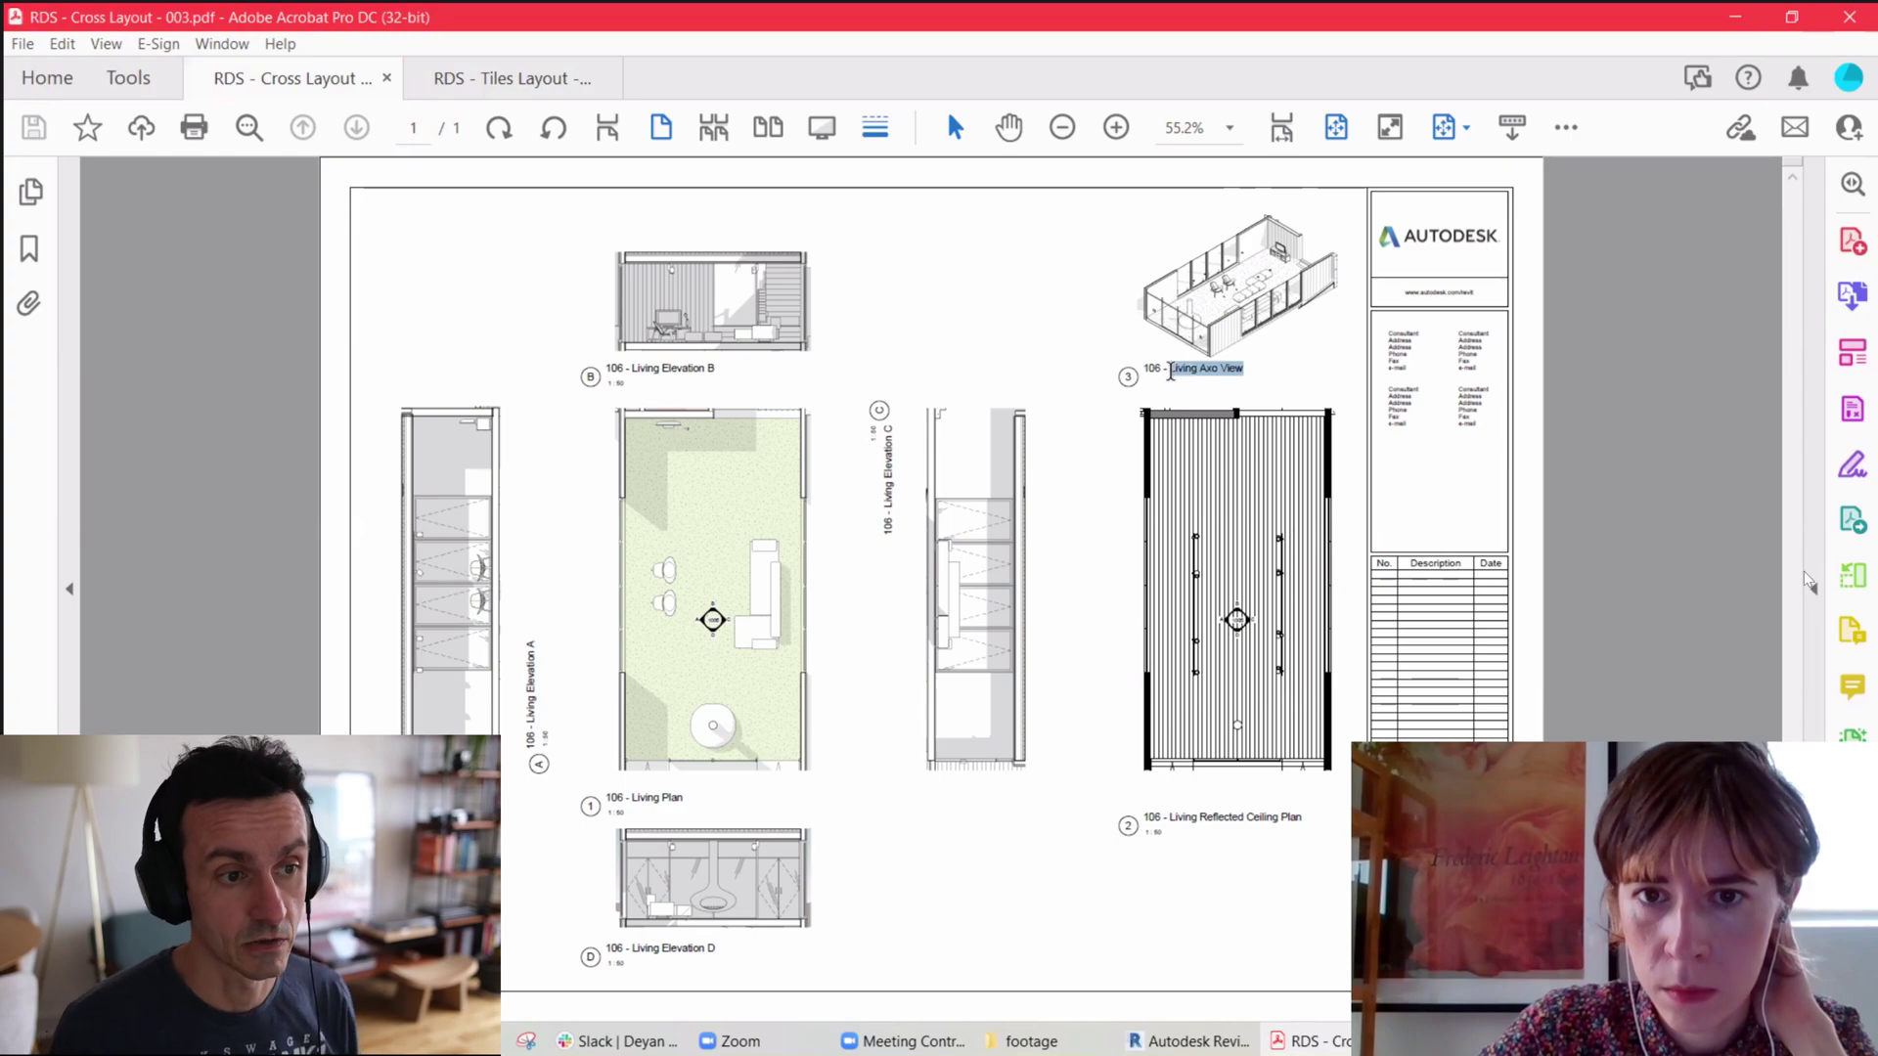
click(1346, 402)
click(901, 230)
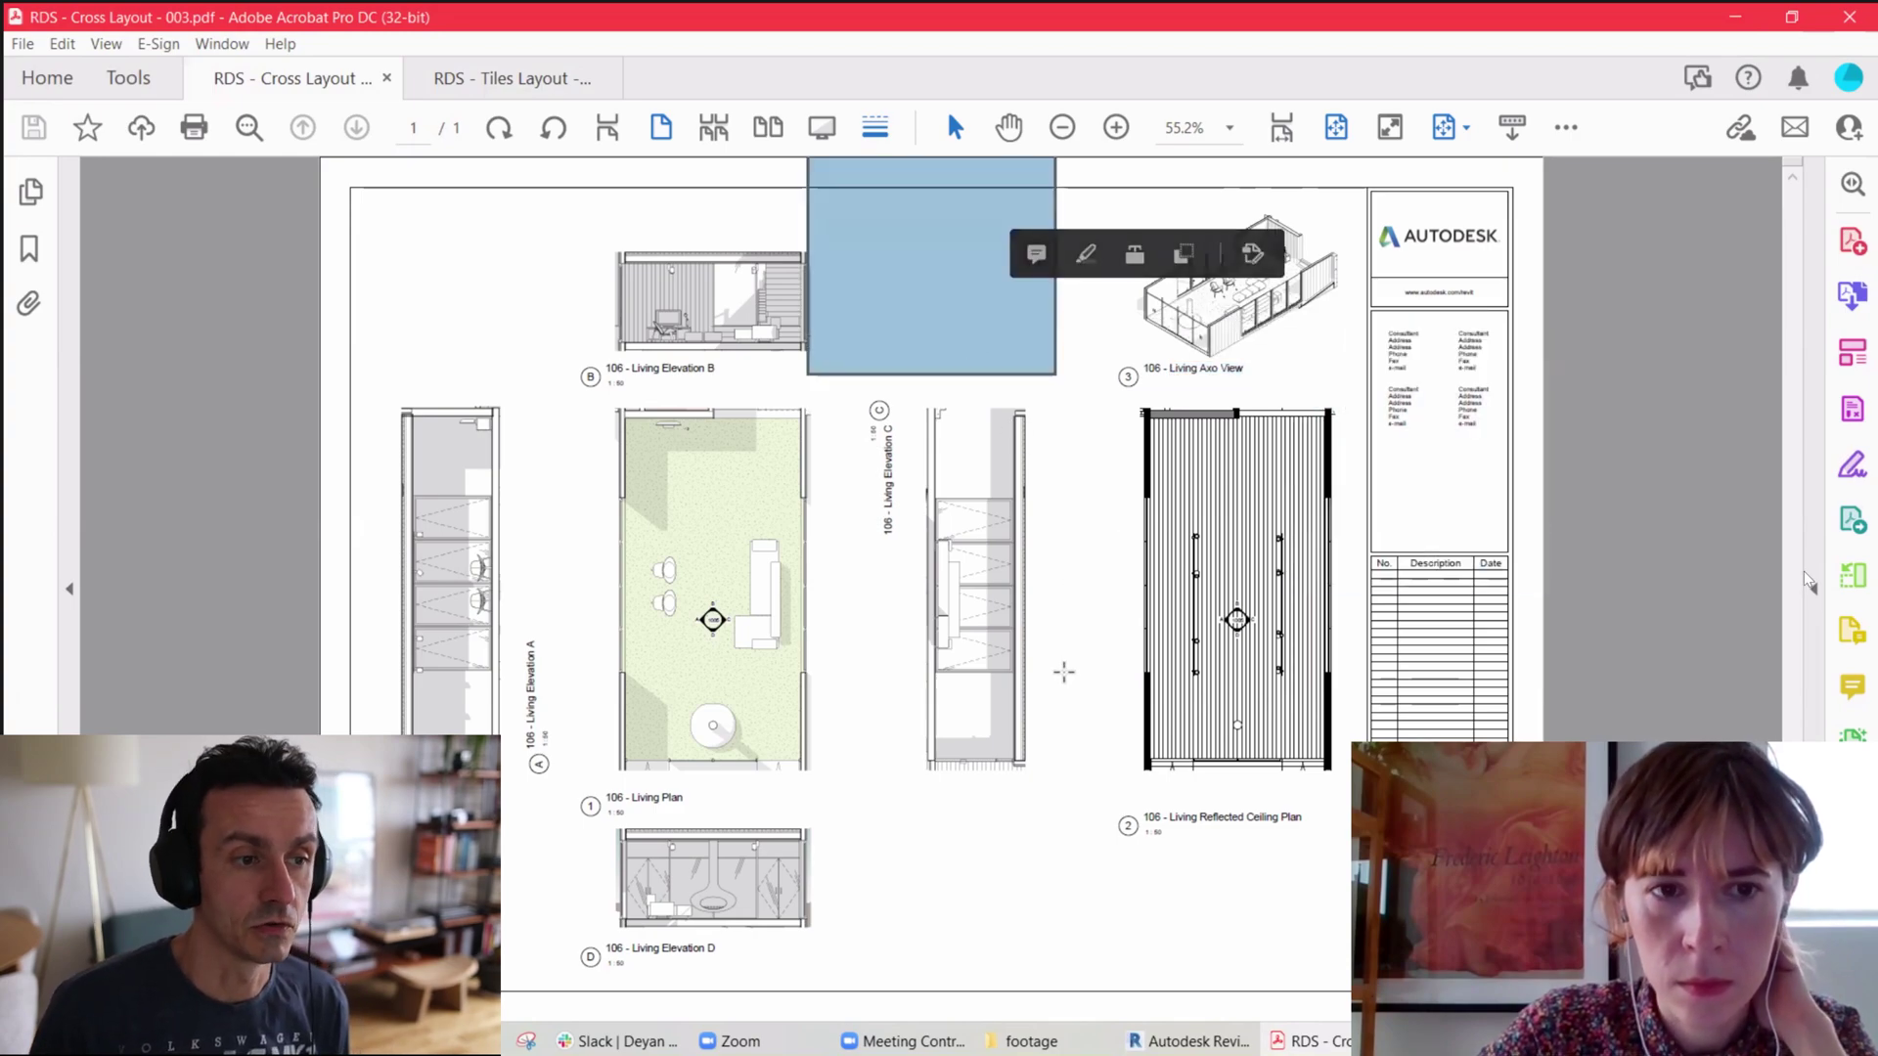
click(370, 311)
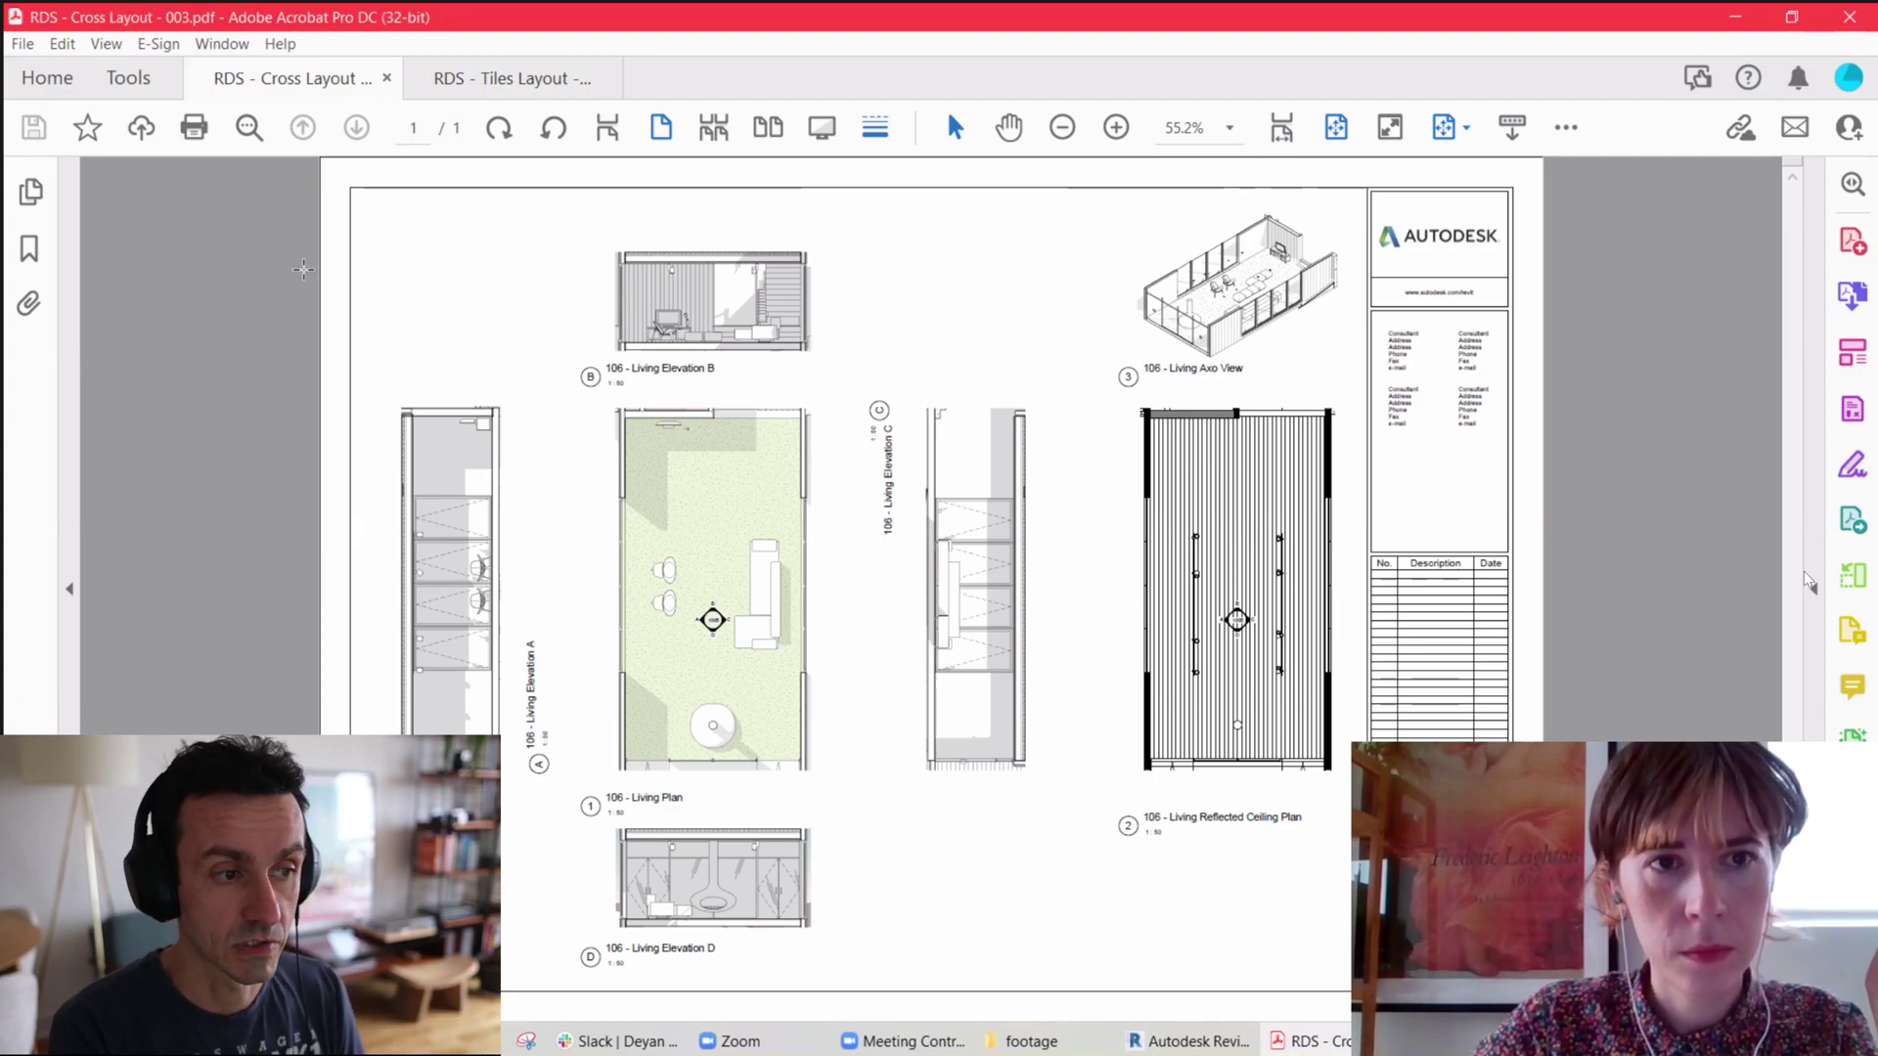
click(472, 78)
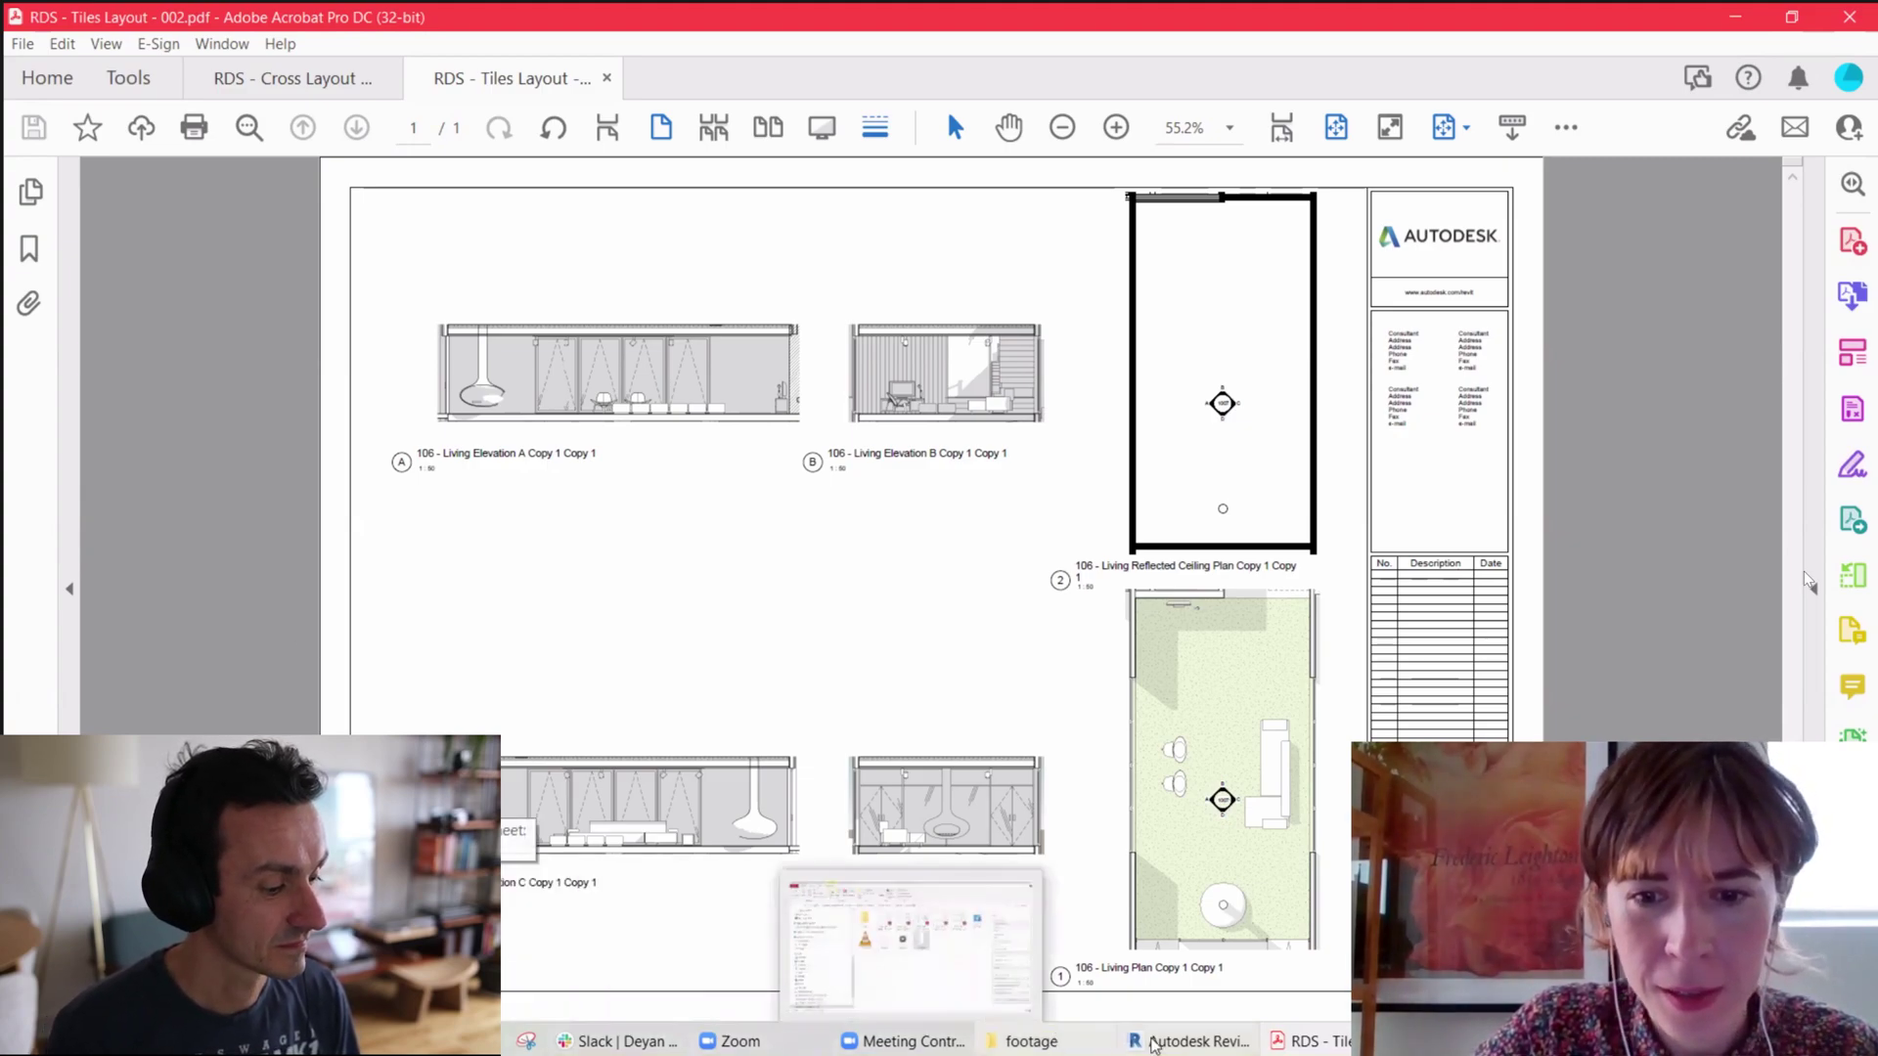
Step: Switch to Revit and run Room Data Sheets on Conference room 123 in the 01 - Entry Level floor plan
click(1188, 1041)
double_click(253, 684)
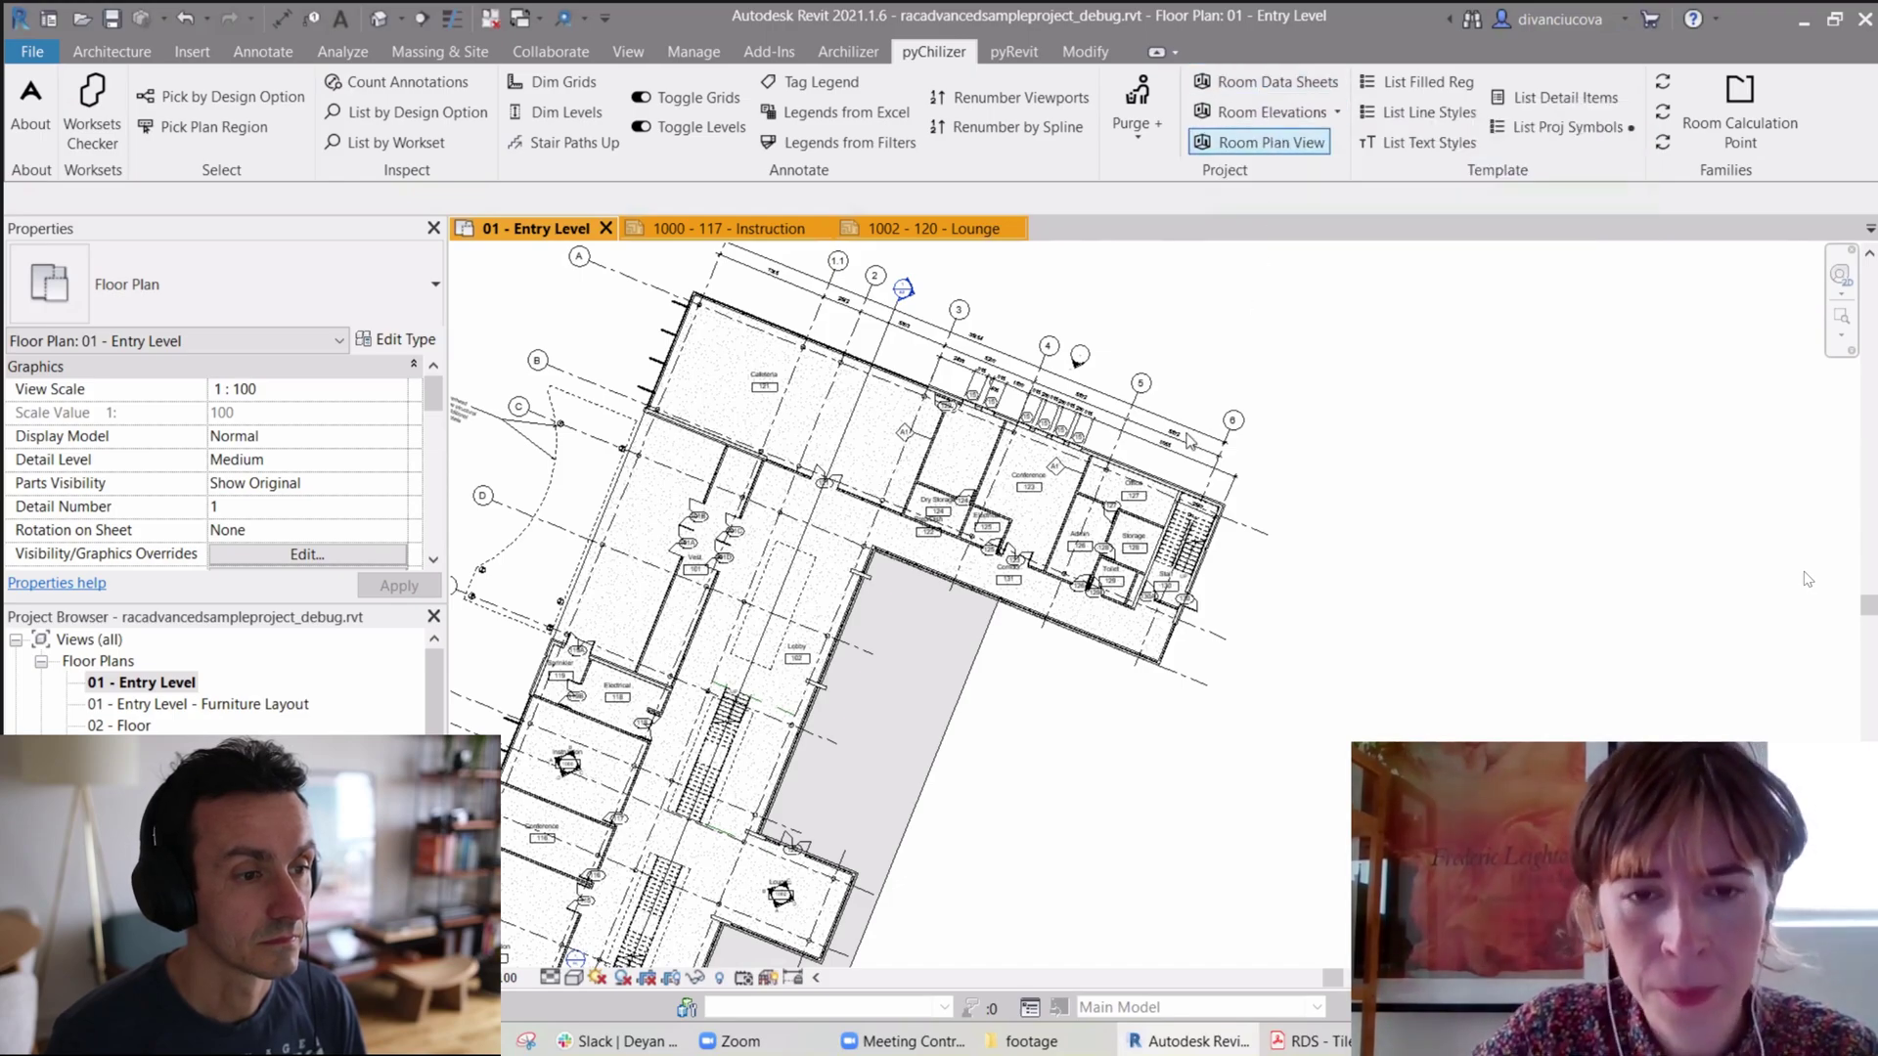
middle_drag(1135, 497, 1343, 501)
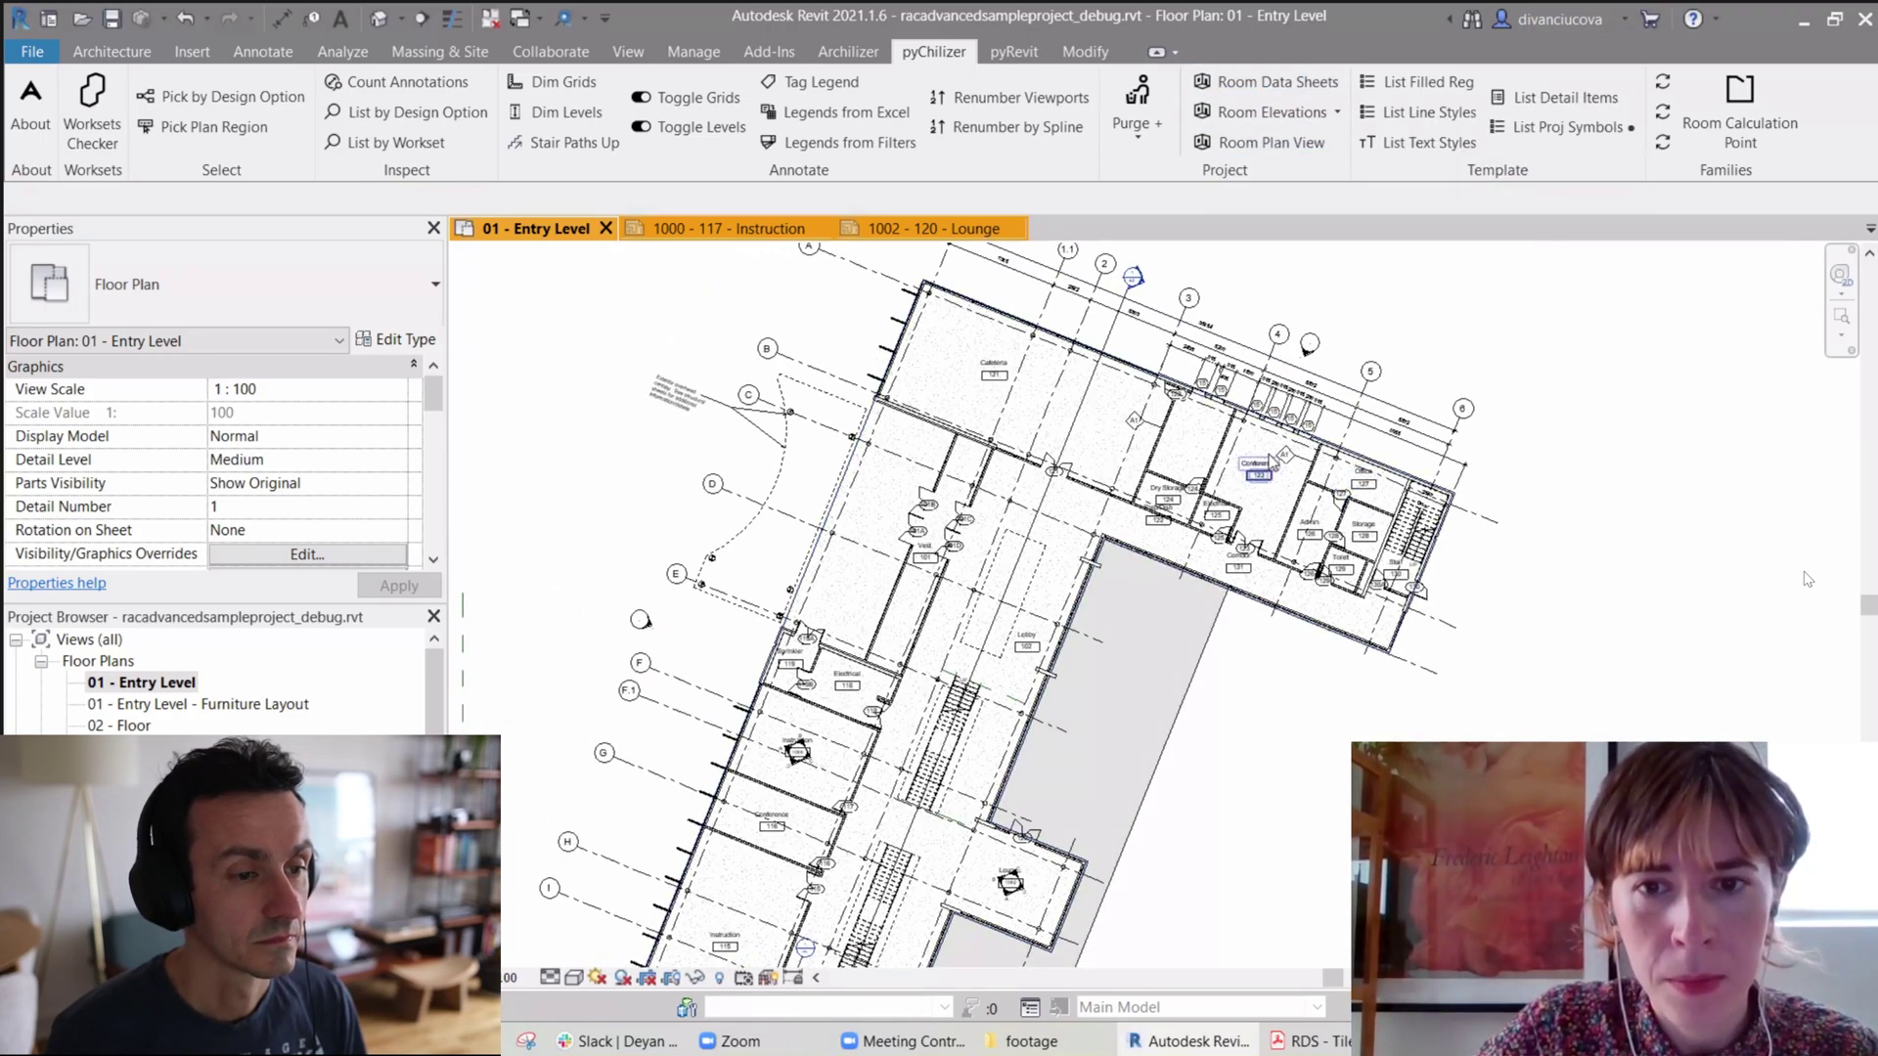
scroll(1340, 503, up, 4)
middle_drag(1340, 506, 1131, 563)
click(1289, 82)
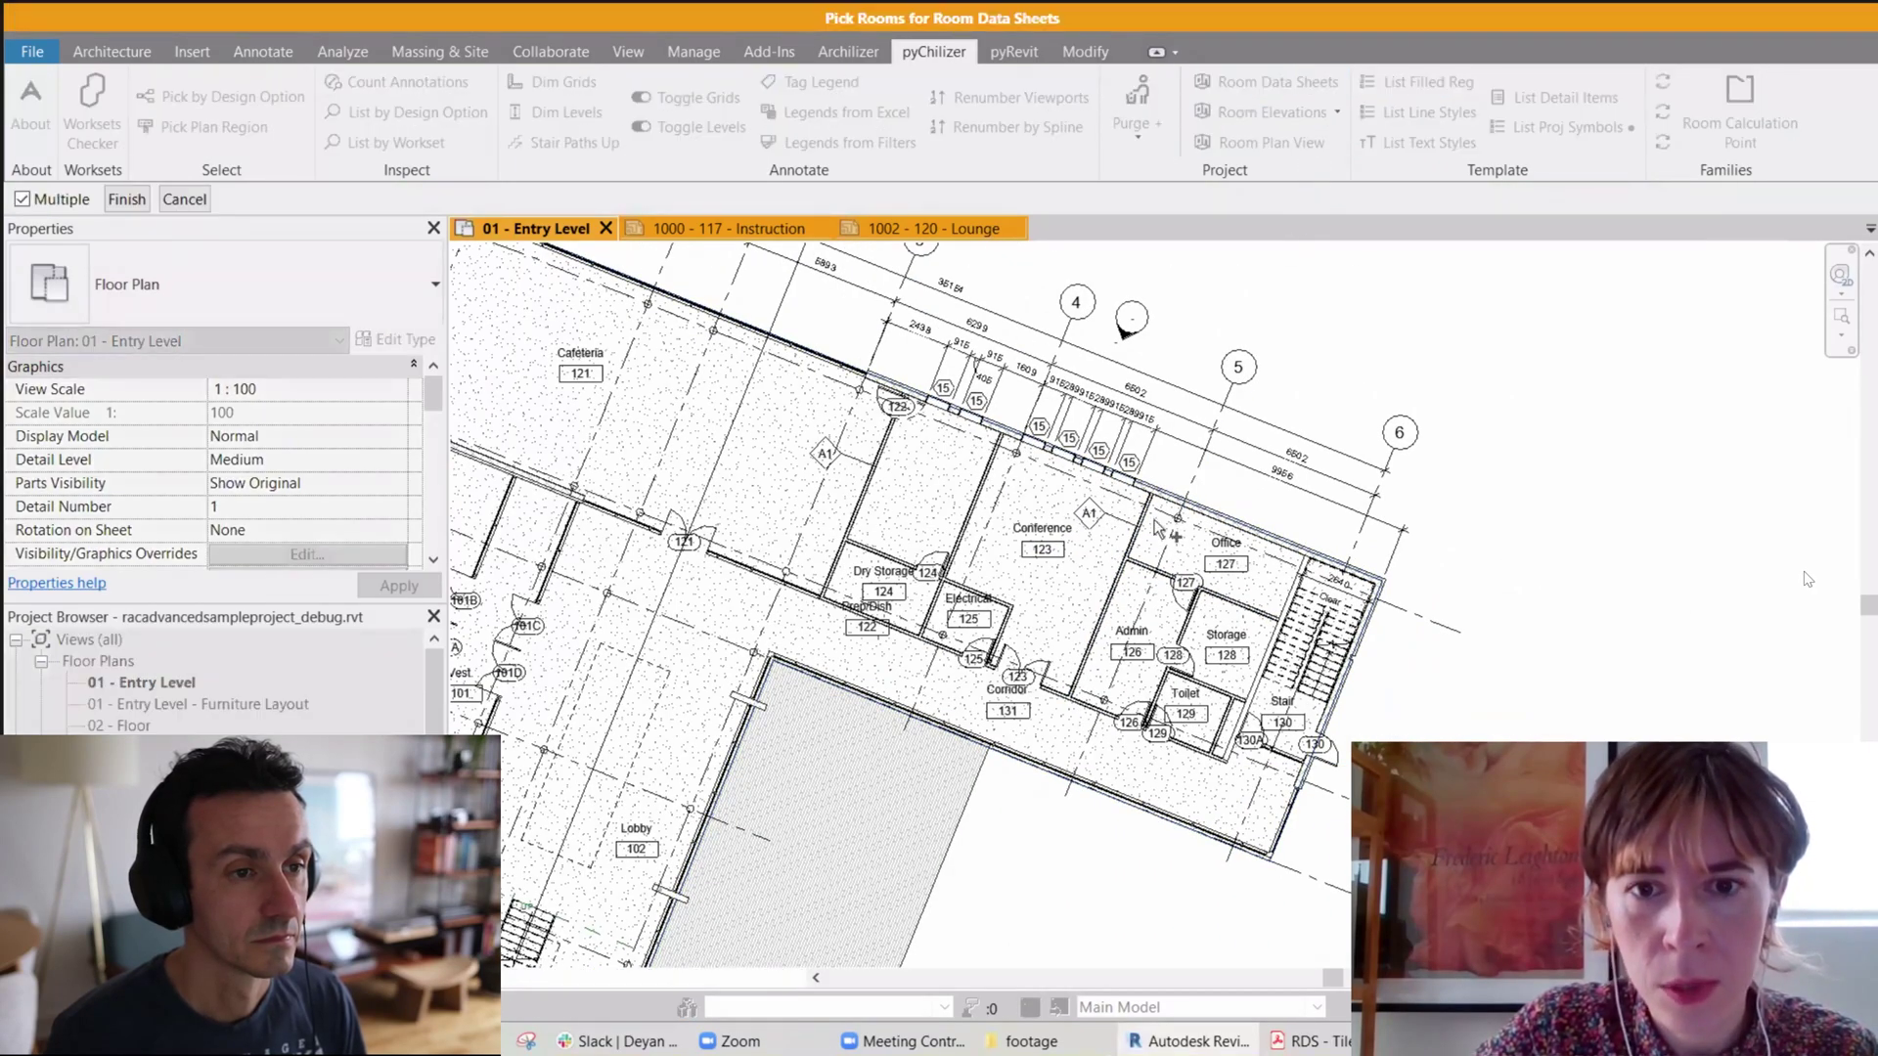
click(1090, 572)
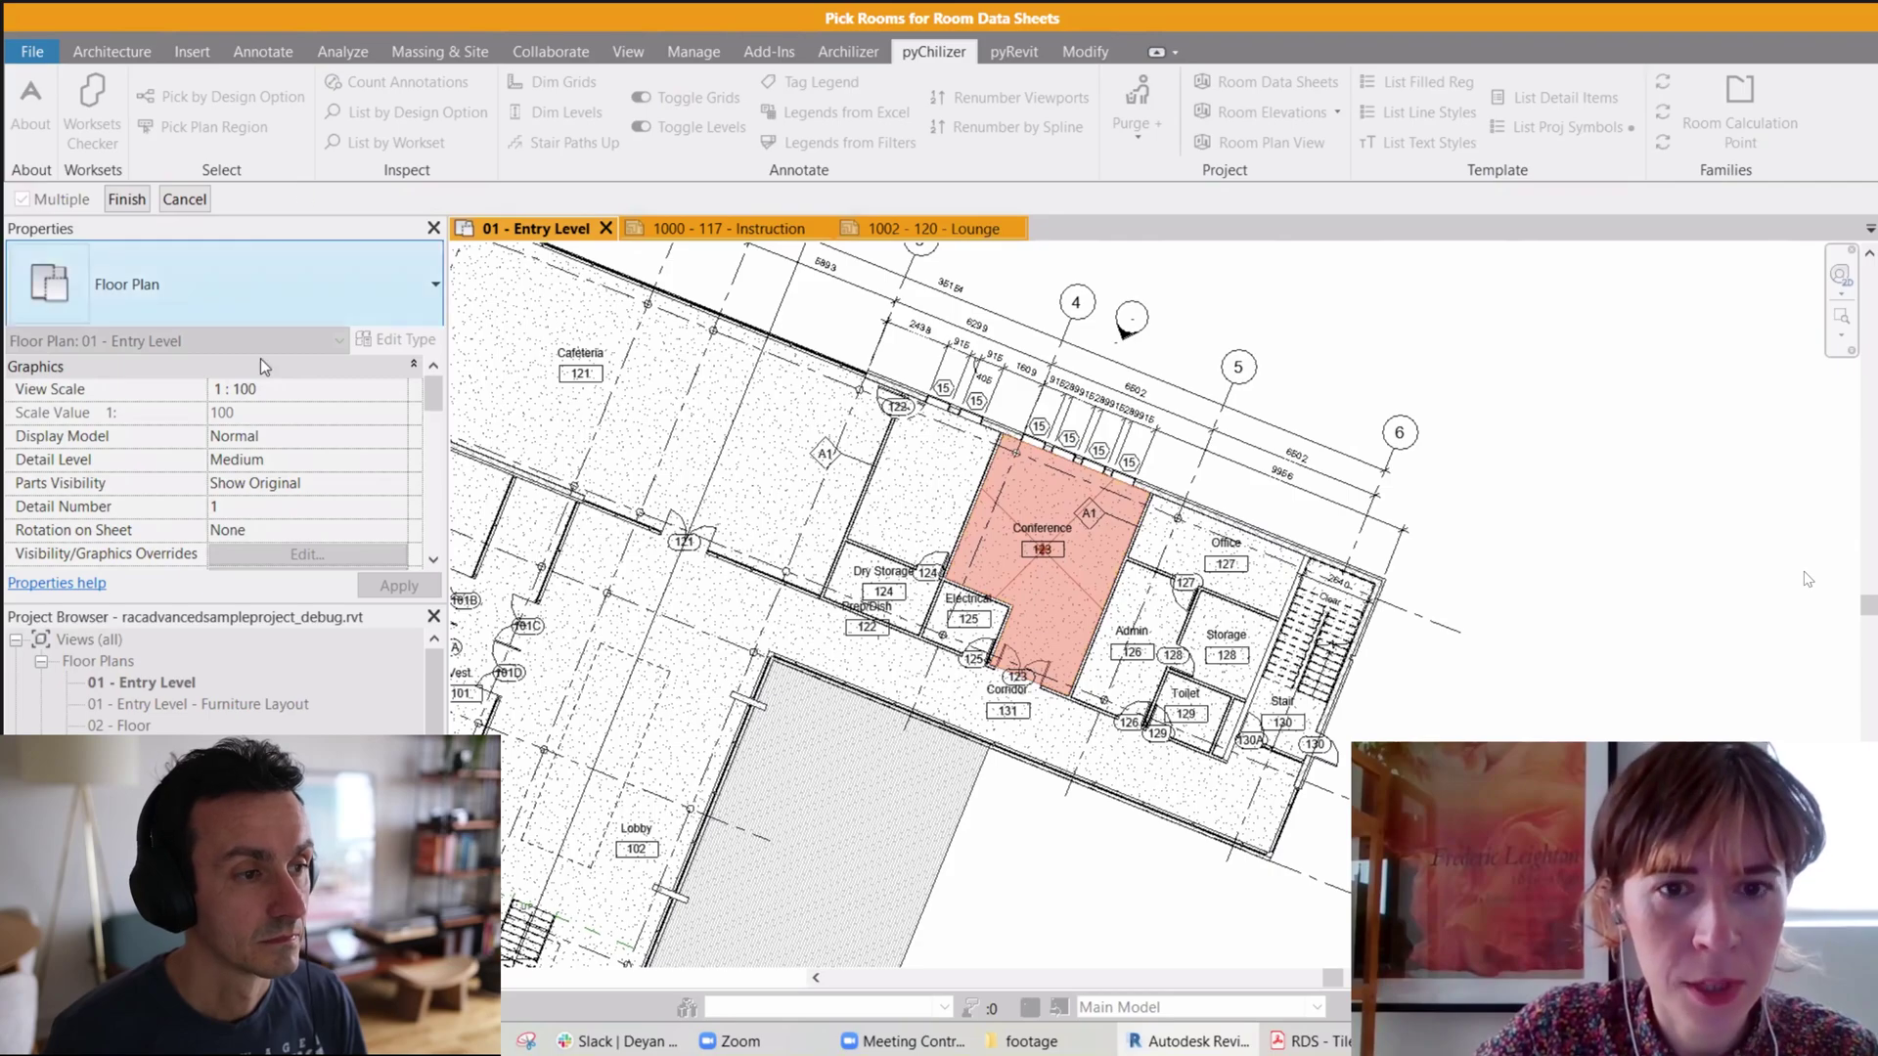
click(122, 202)
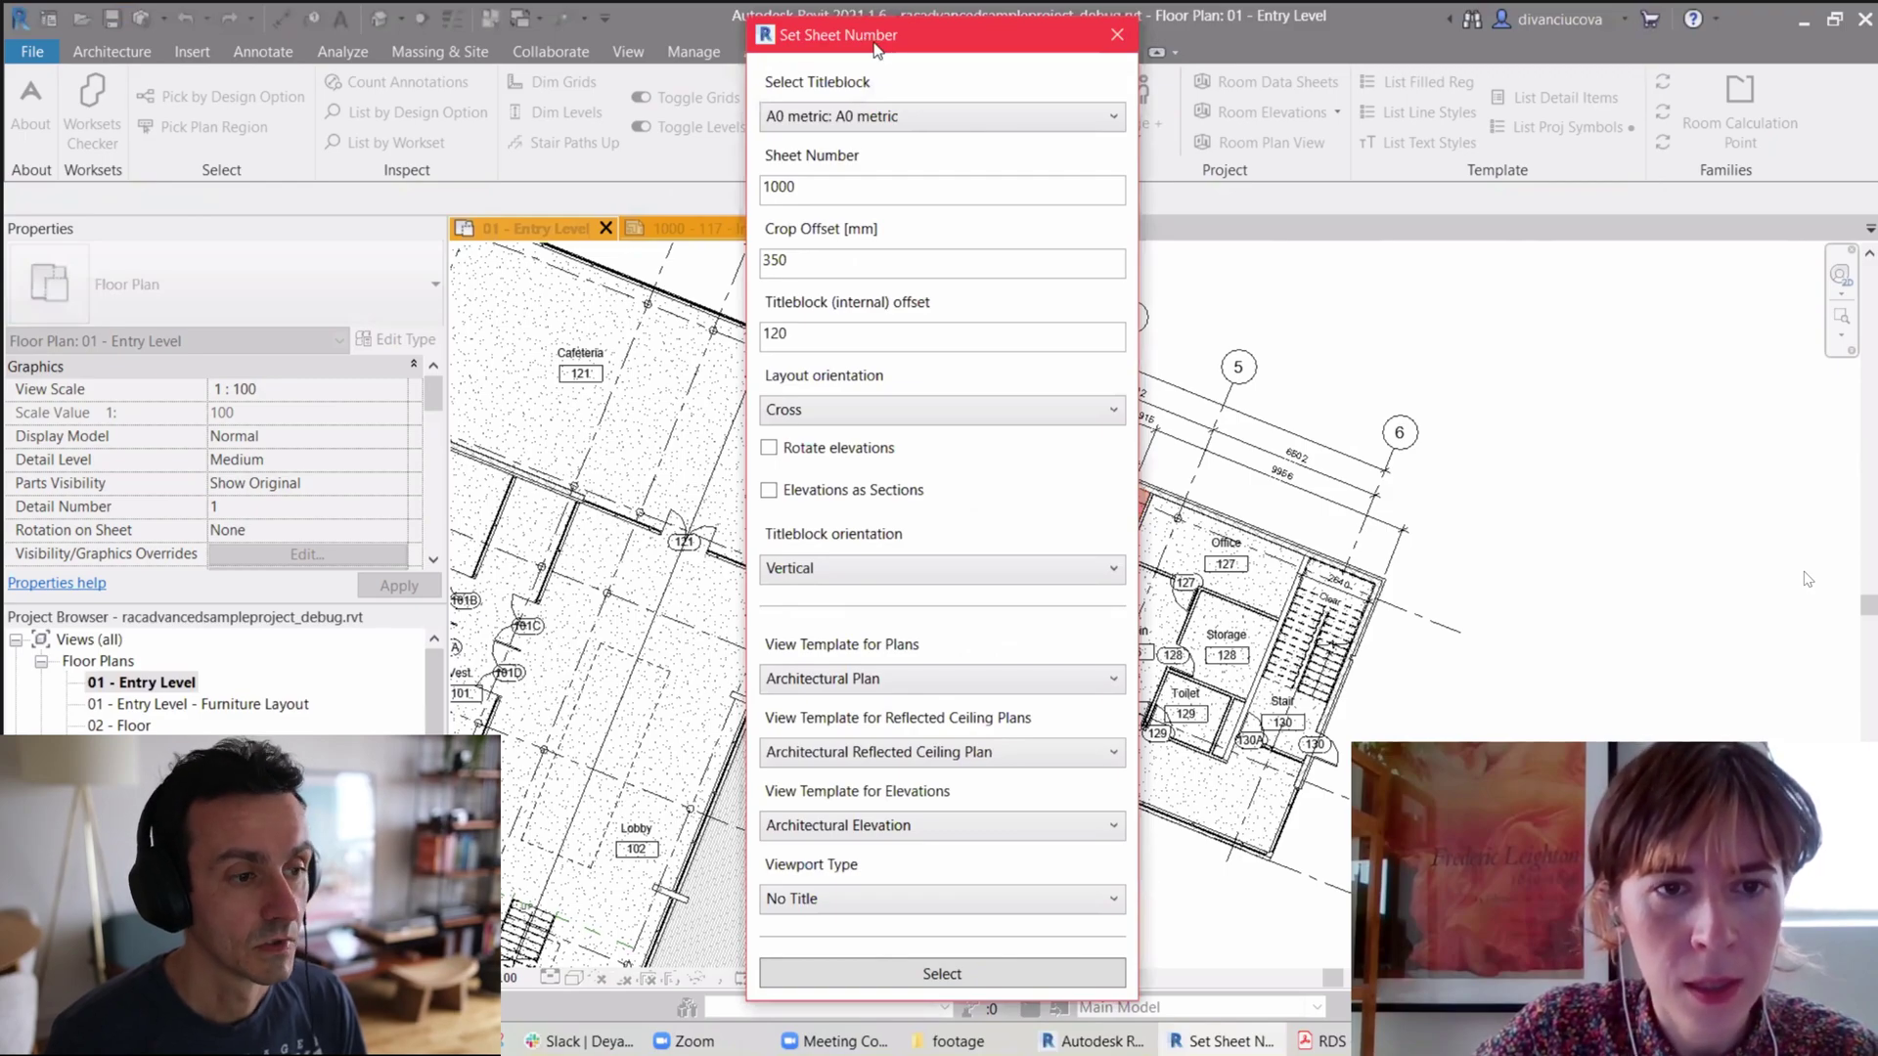
Step: Move the Set Sheet Number dialog away from the selected room and review the available titleblocks
drag(876, 49, 570, 39)
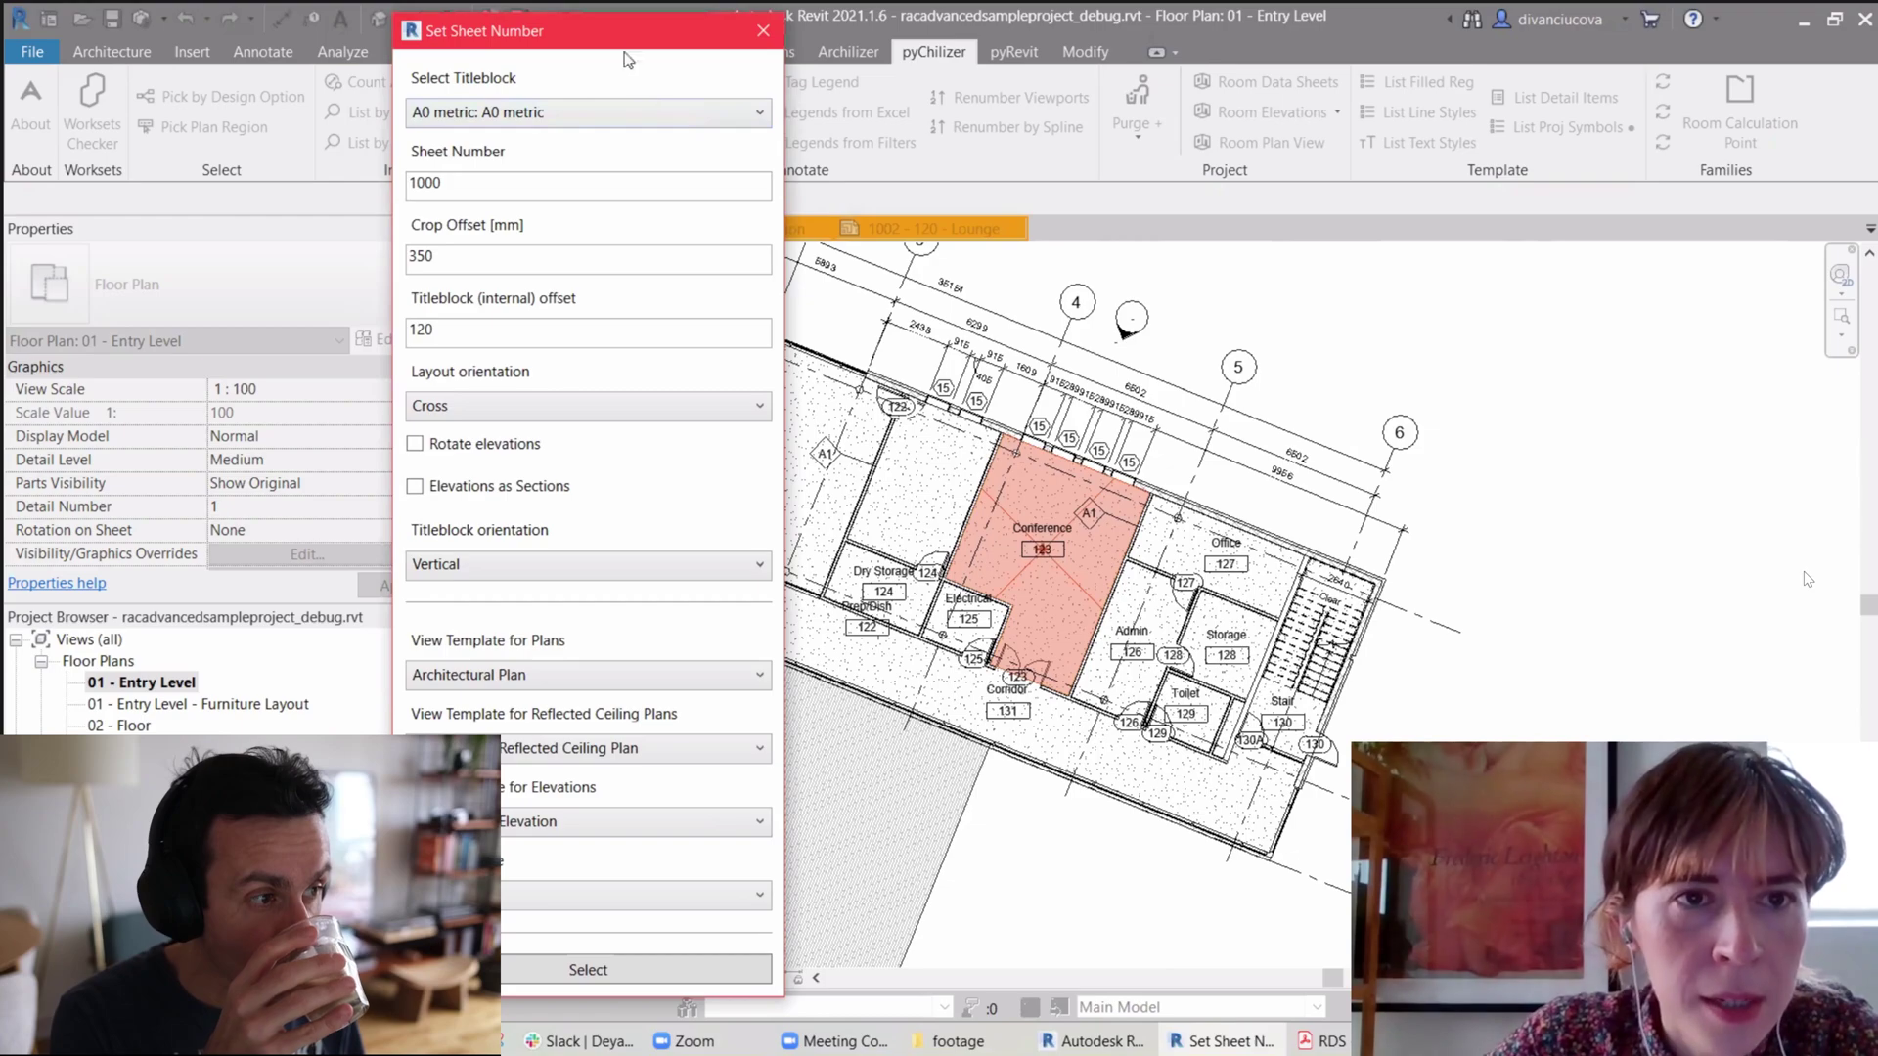
click(661, 112)
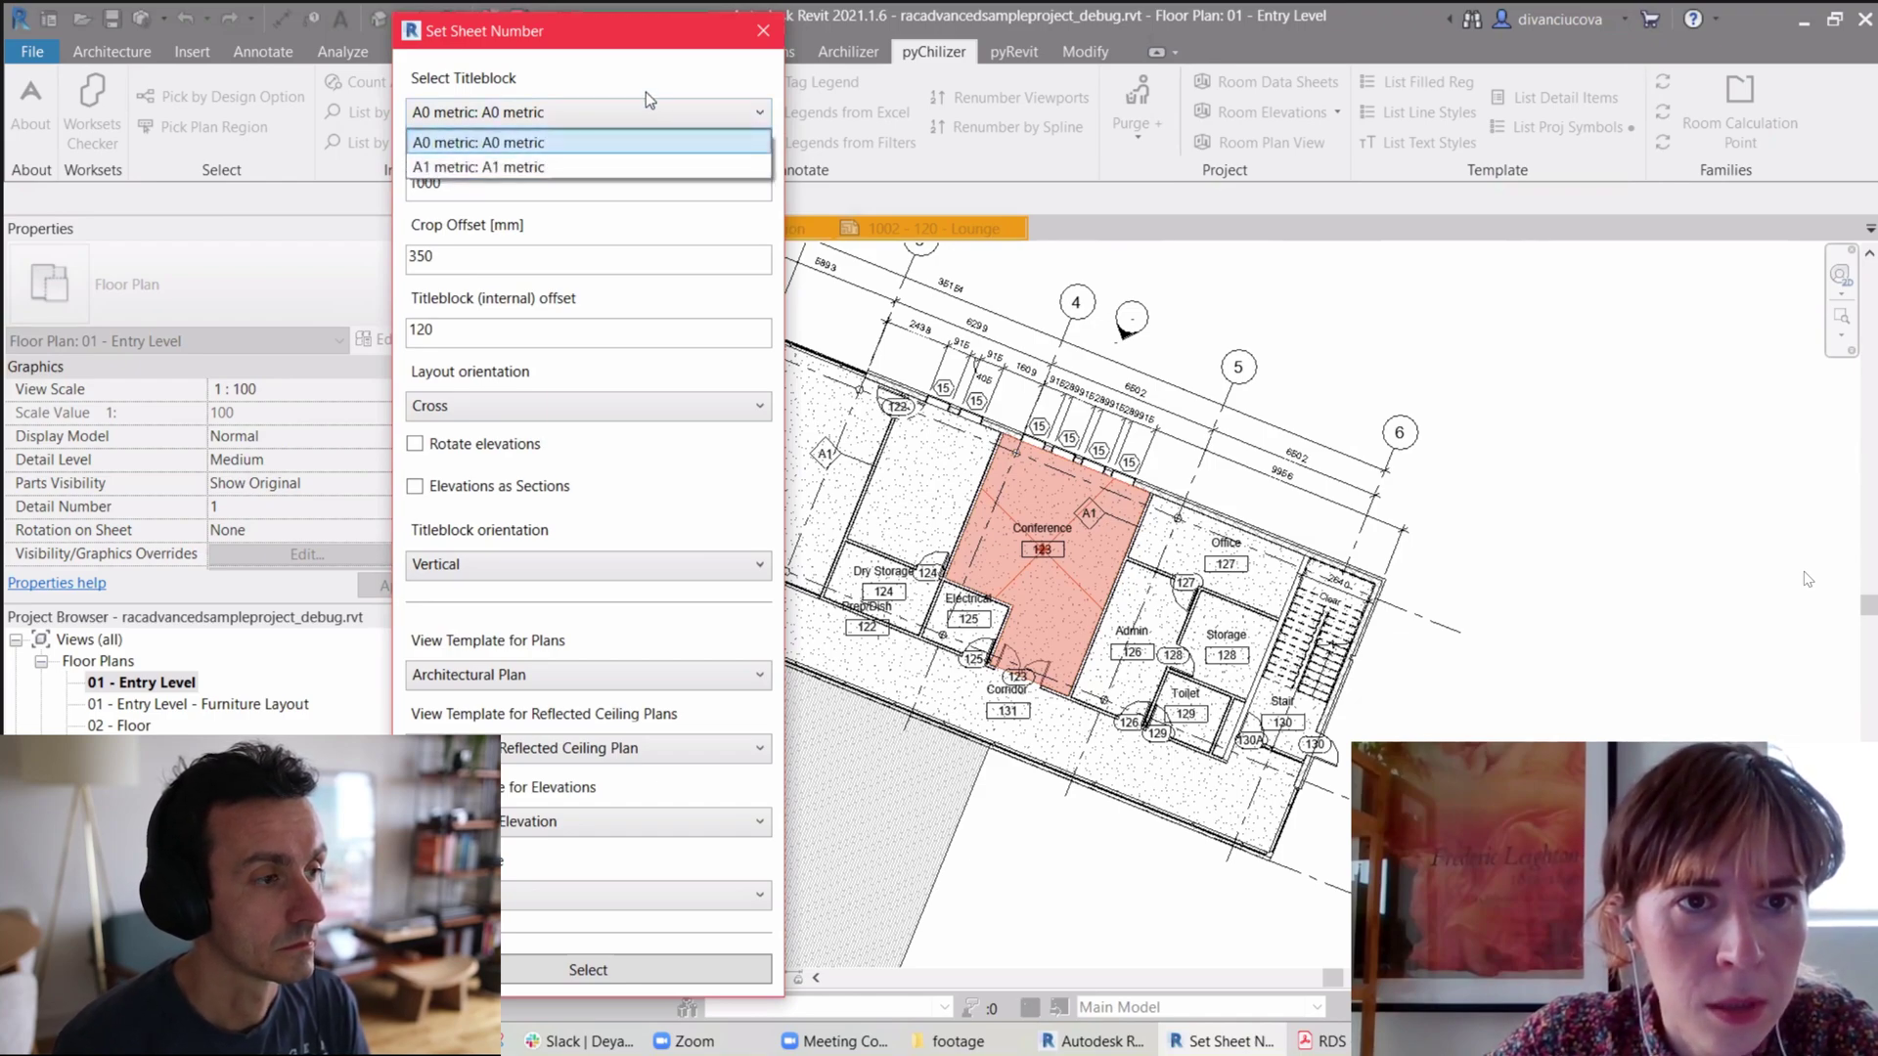
click(655, 84)
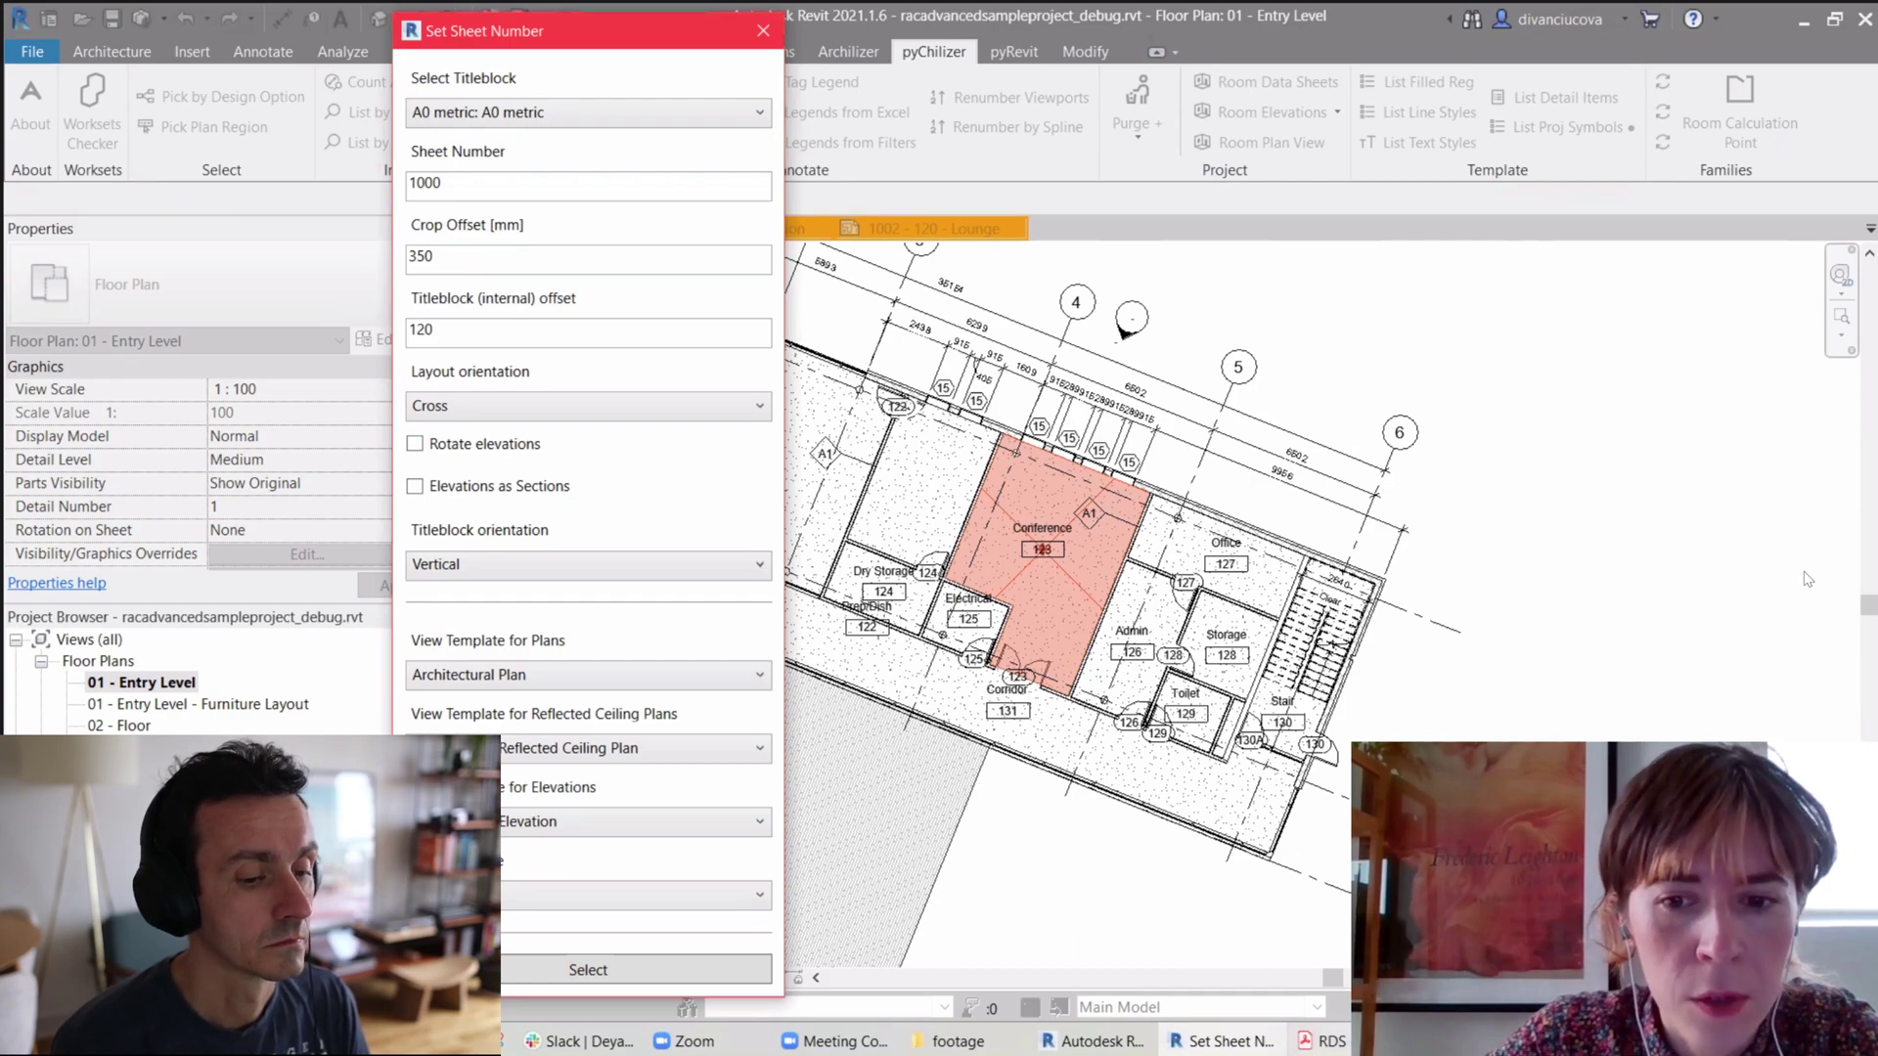
Step: Switch to the tiles layout PDF and look closely at the crop edges around the living plan
key(alt+Tab)
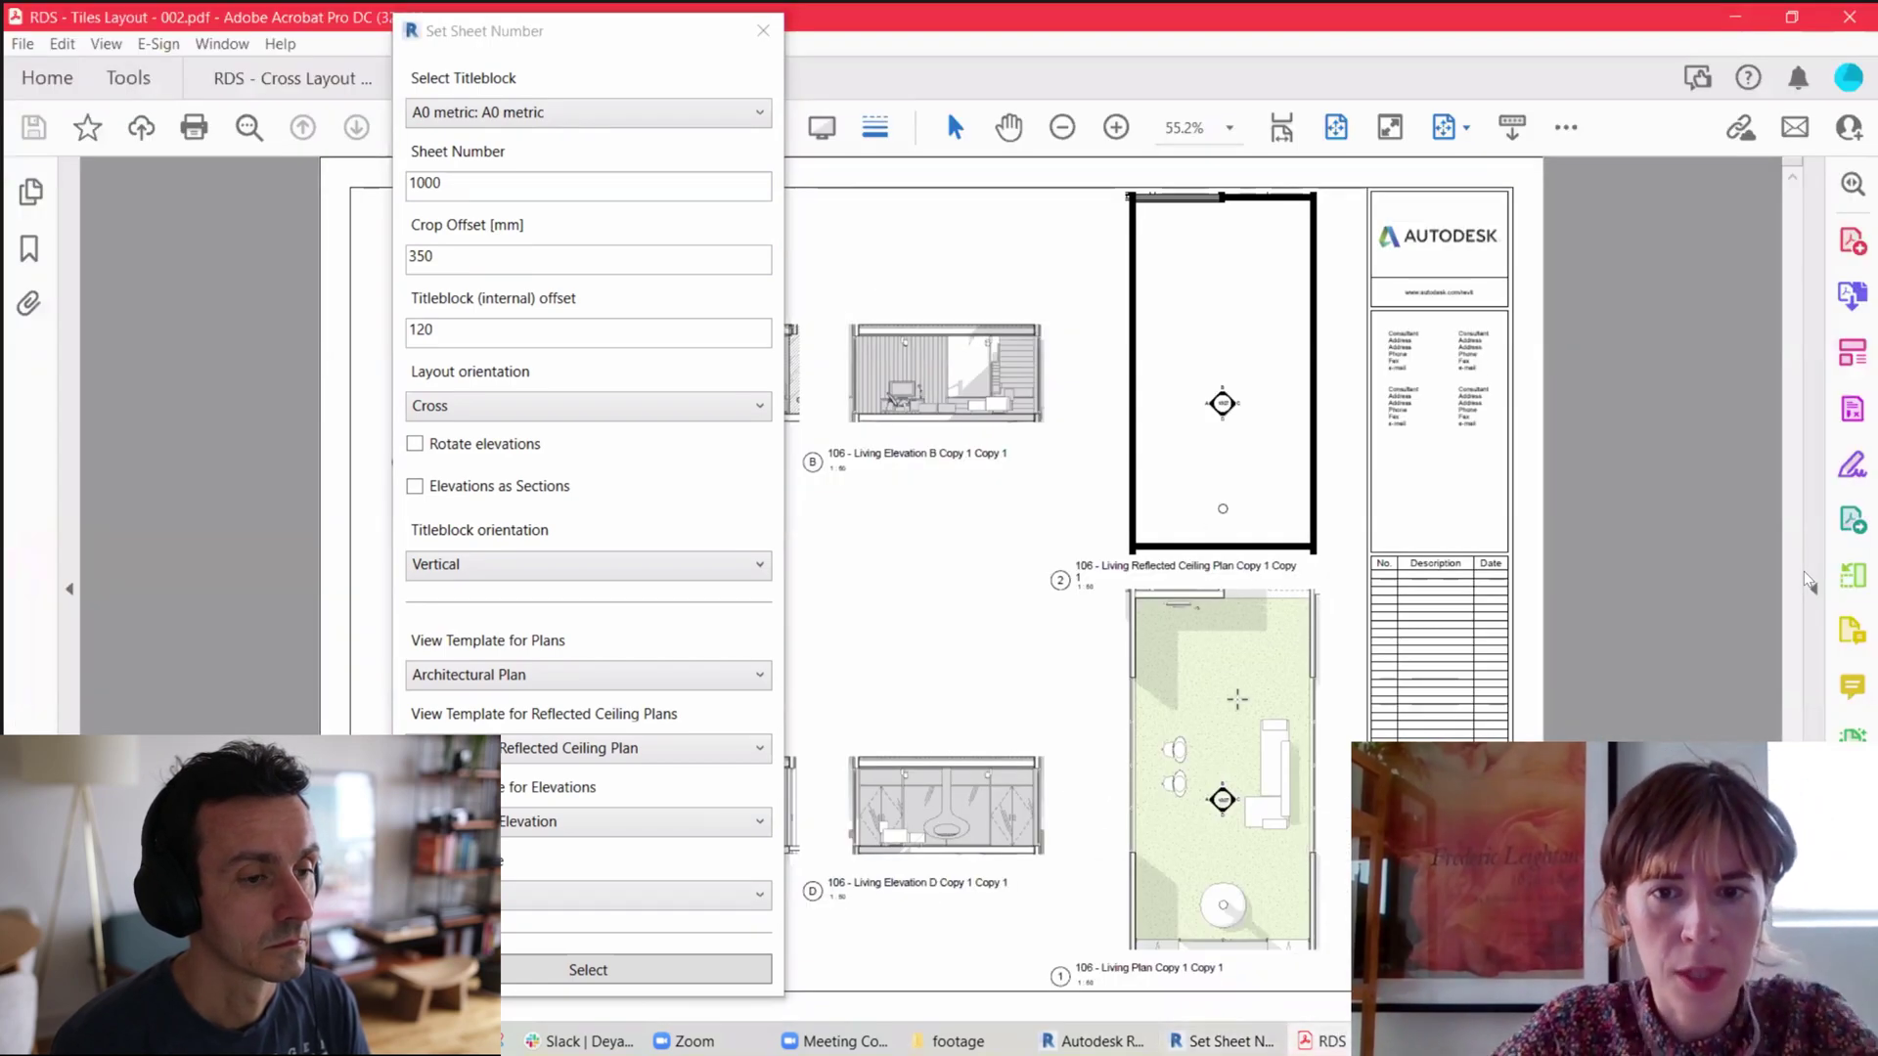
ctrl+scroll(1201, 574, up, 4)
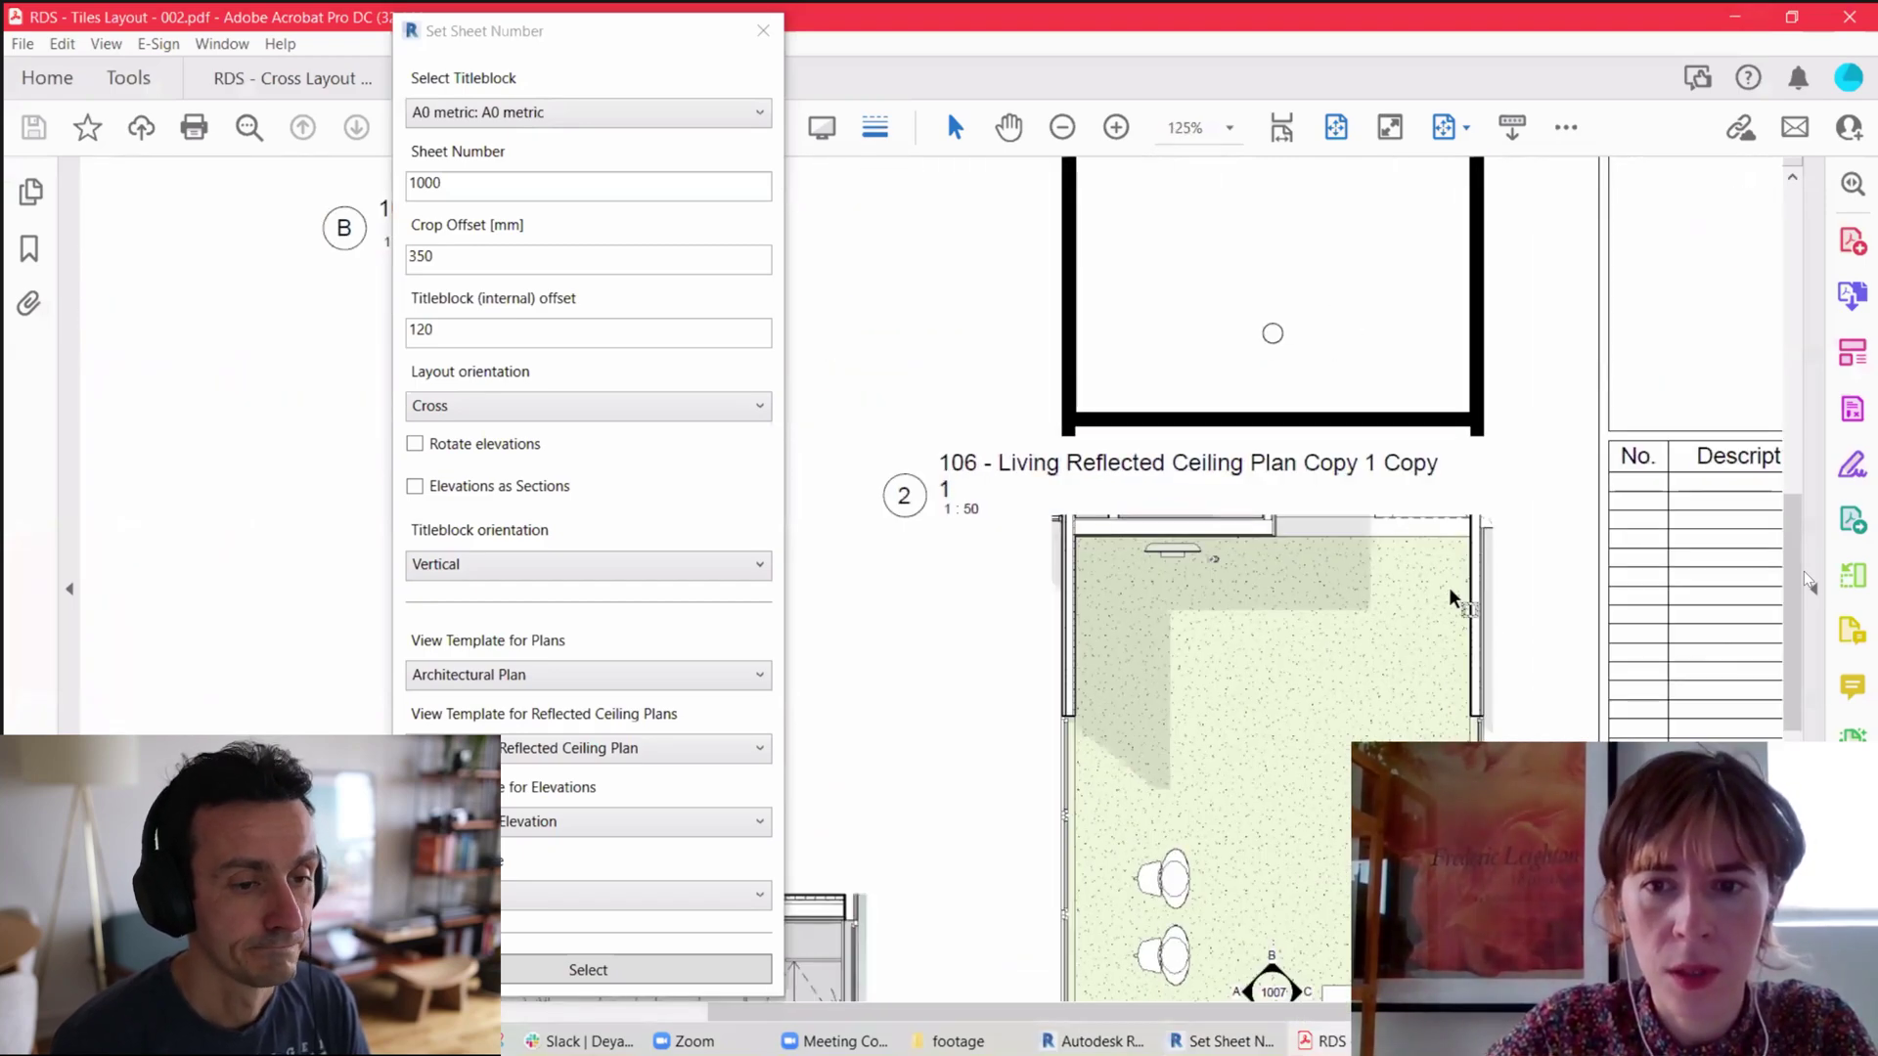
ctrl+scroll(1451, 593, up, 1)
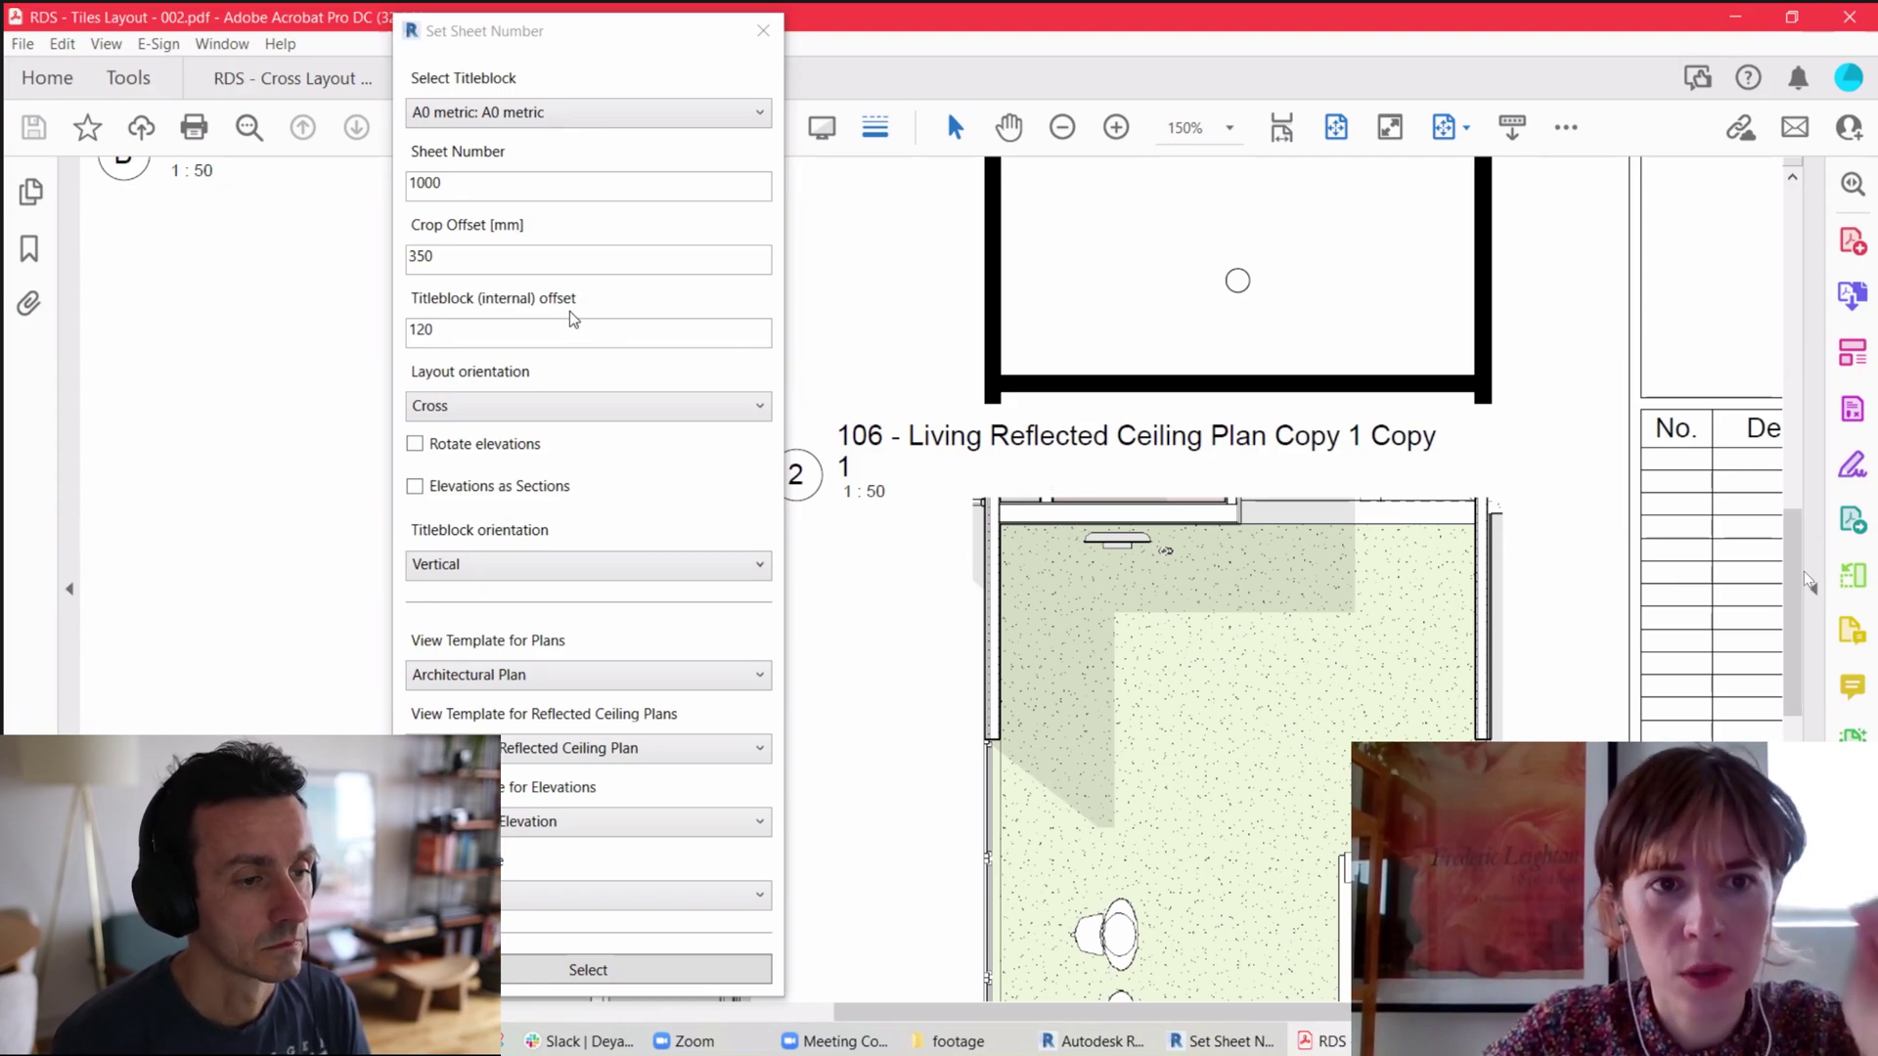
Step: Set the crop offset for the room data sheet views to 0 mm
click(459, 260)
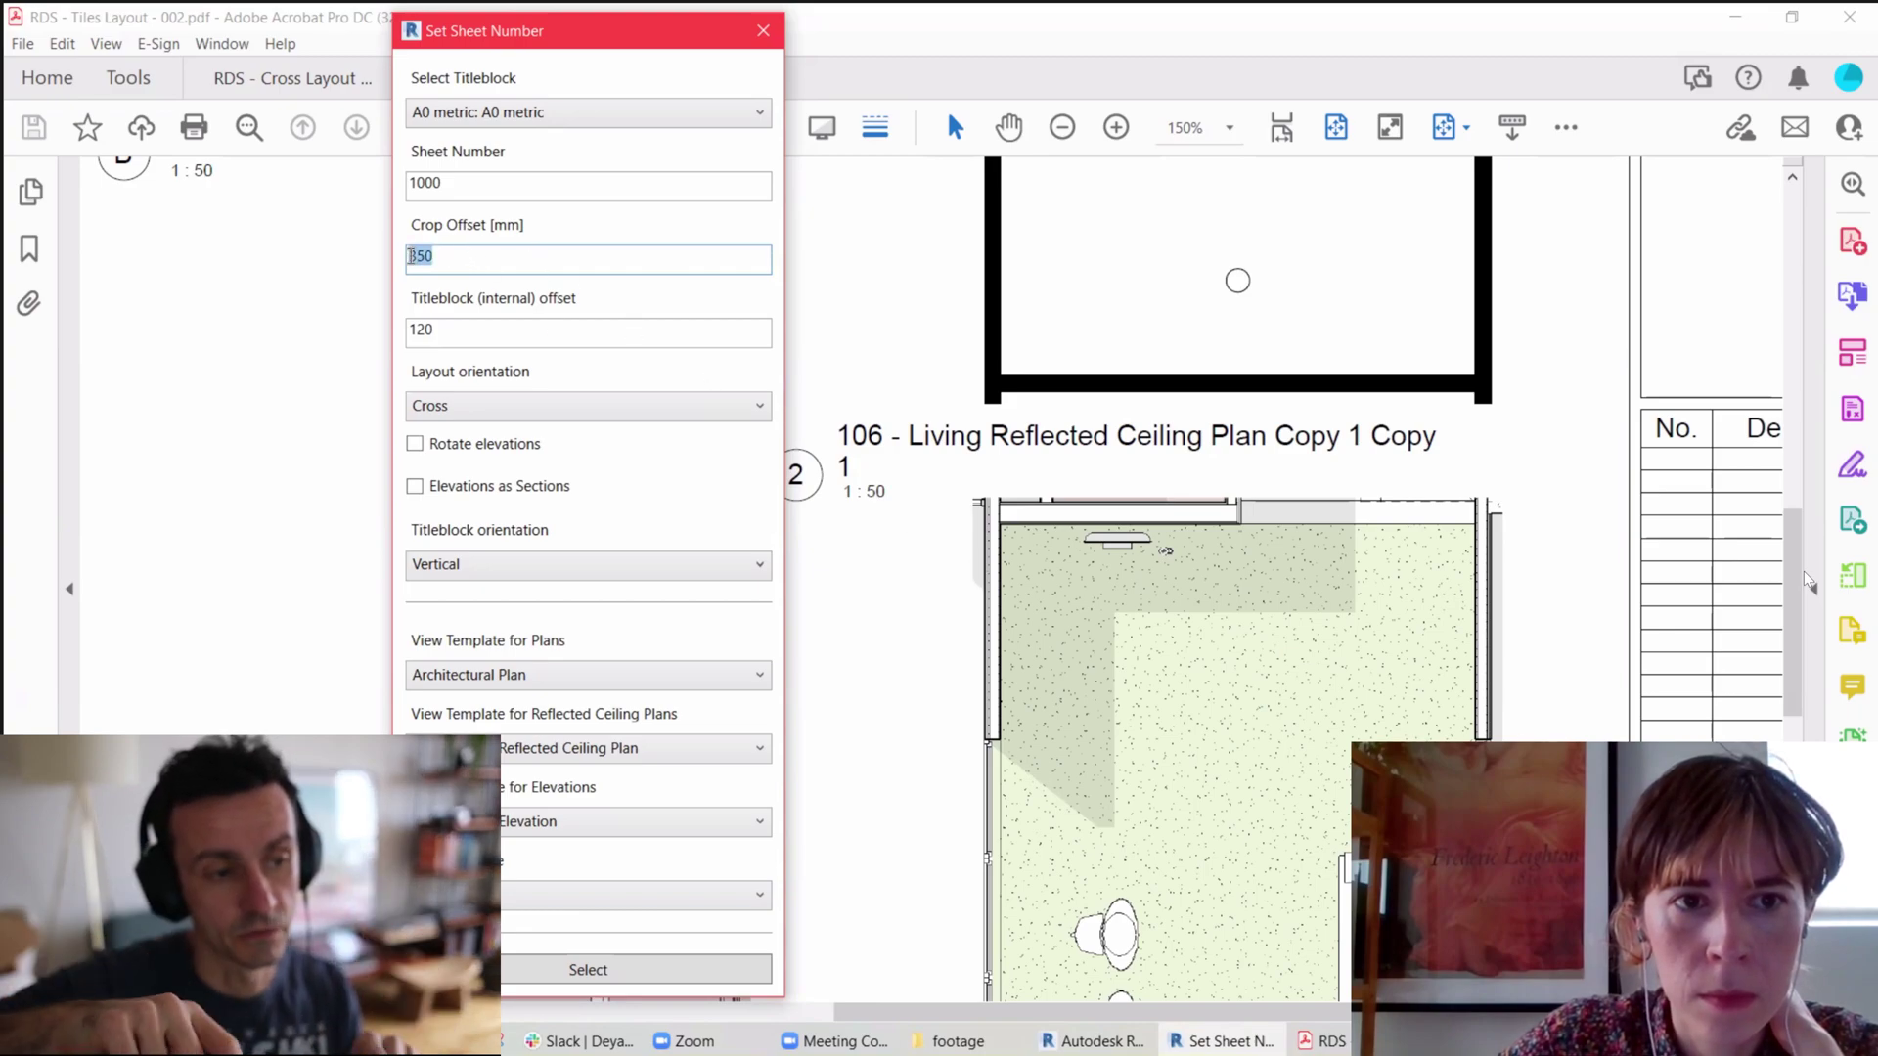
text(0)
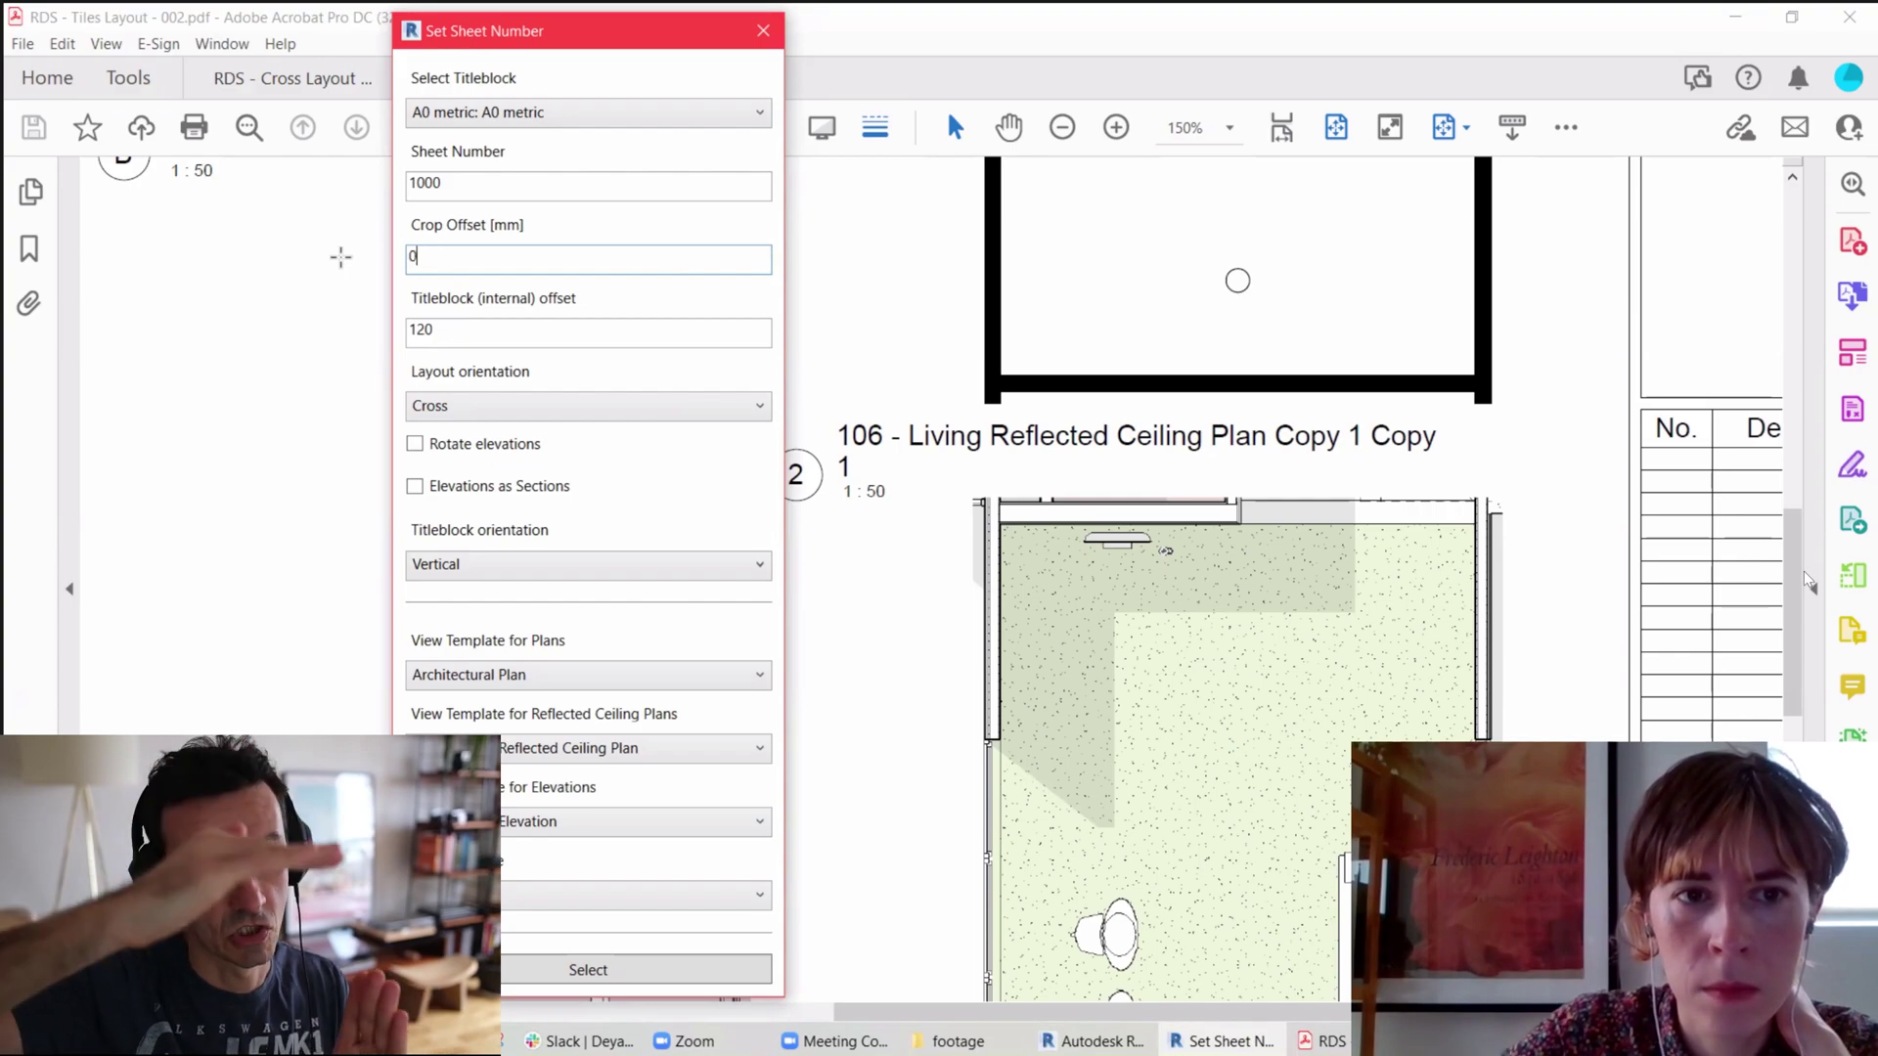
click(648, 333)
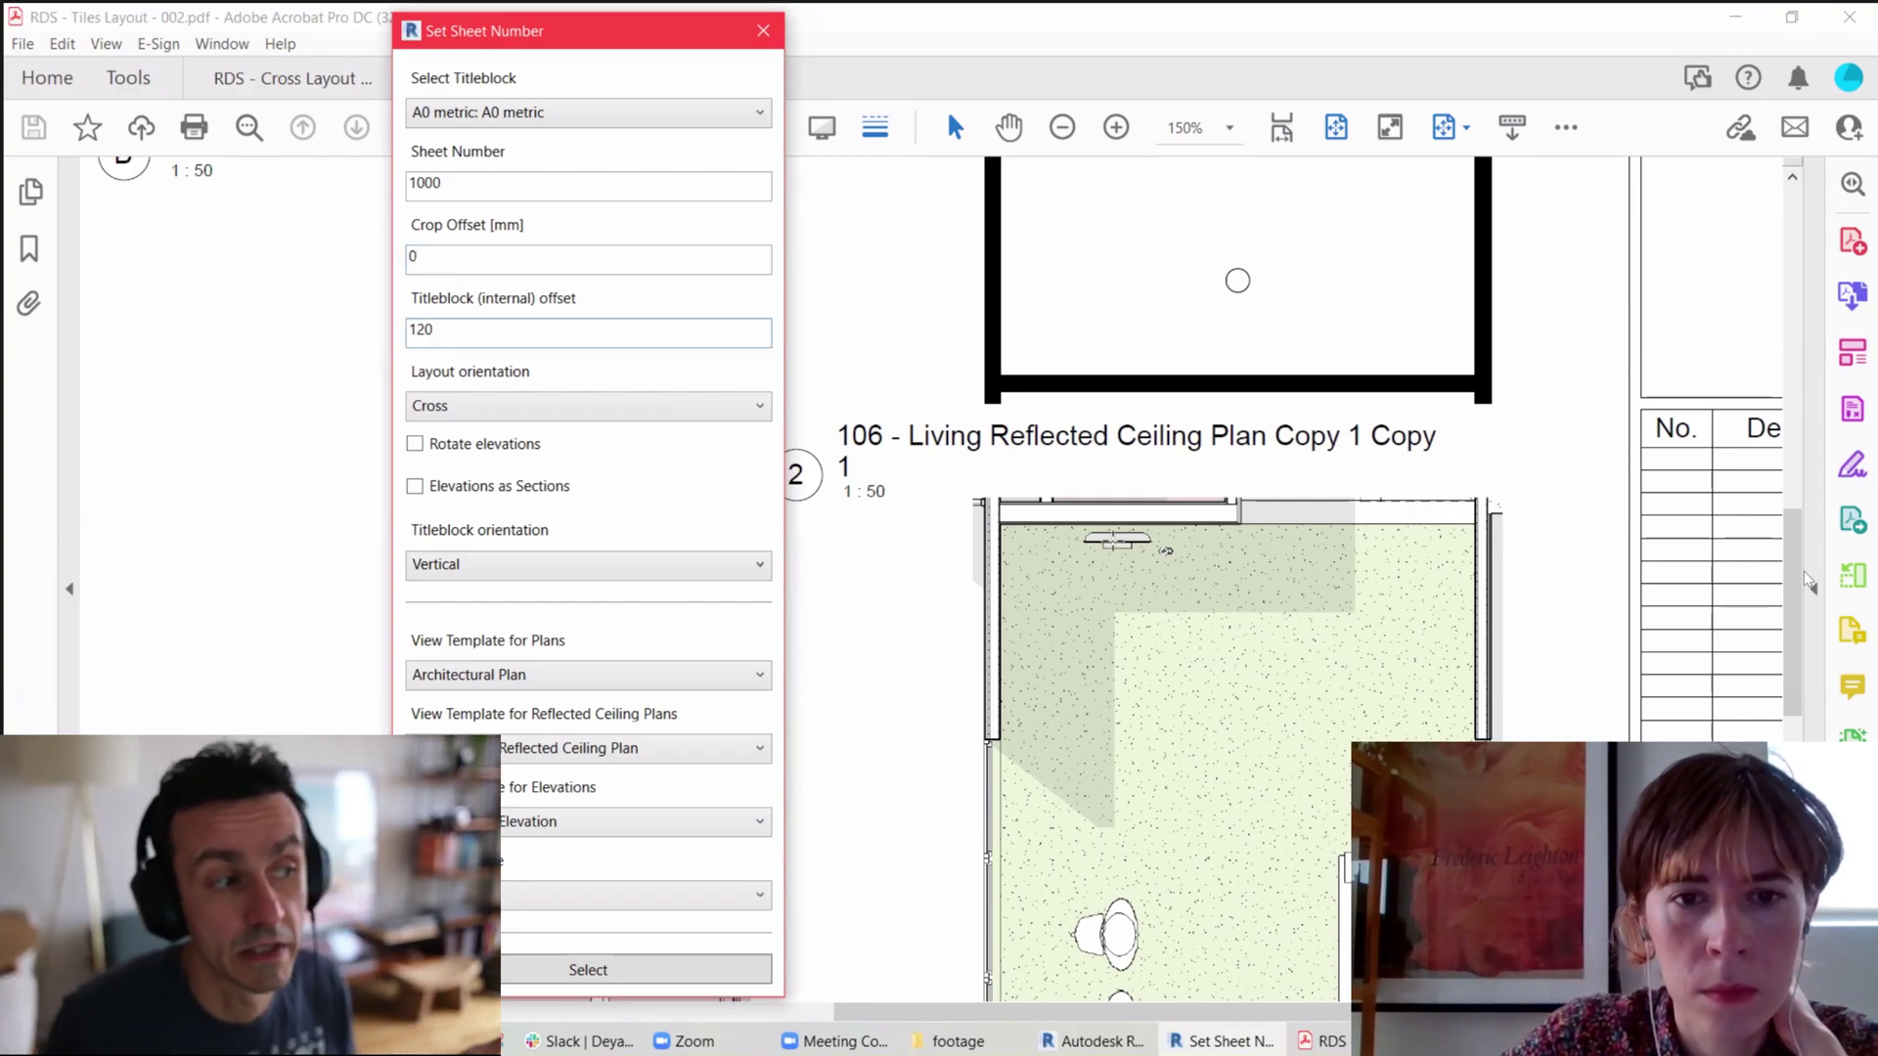
Step: Inspect the elevation and plan views on the tiles layout sheet, and return to the full-sheet view
click(1062, 601)
scroll(1077, 641, down, 10)
click(446, 270)
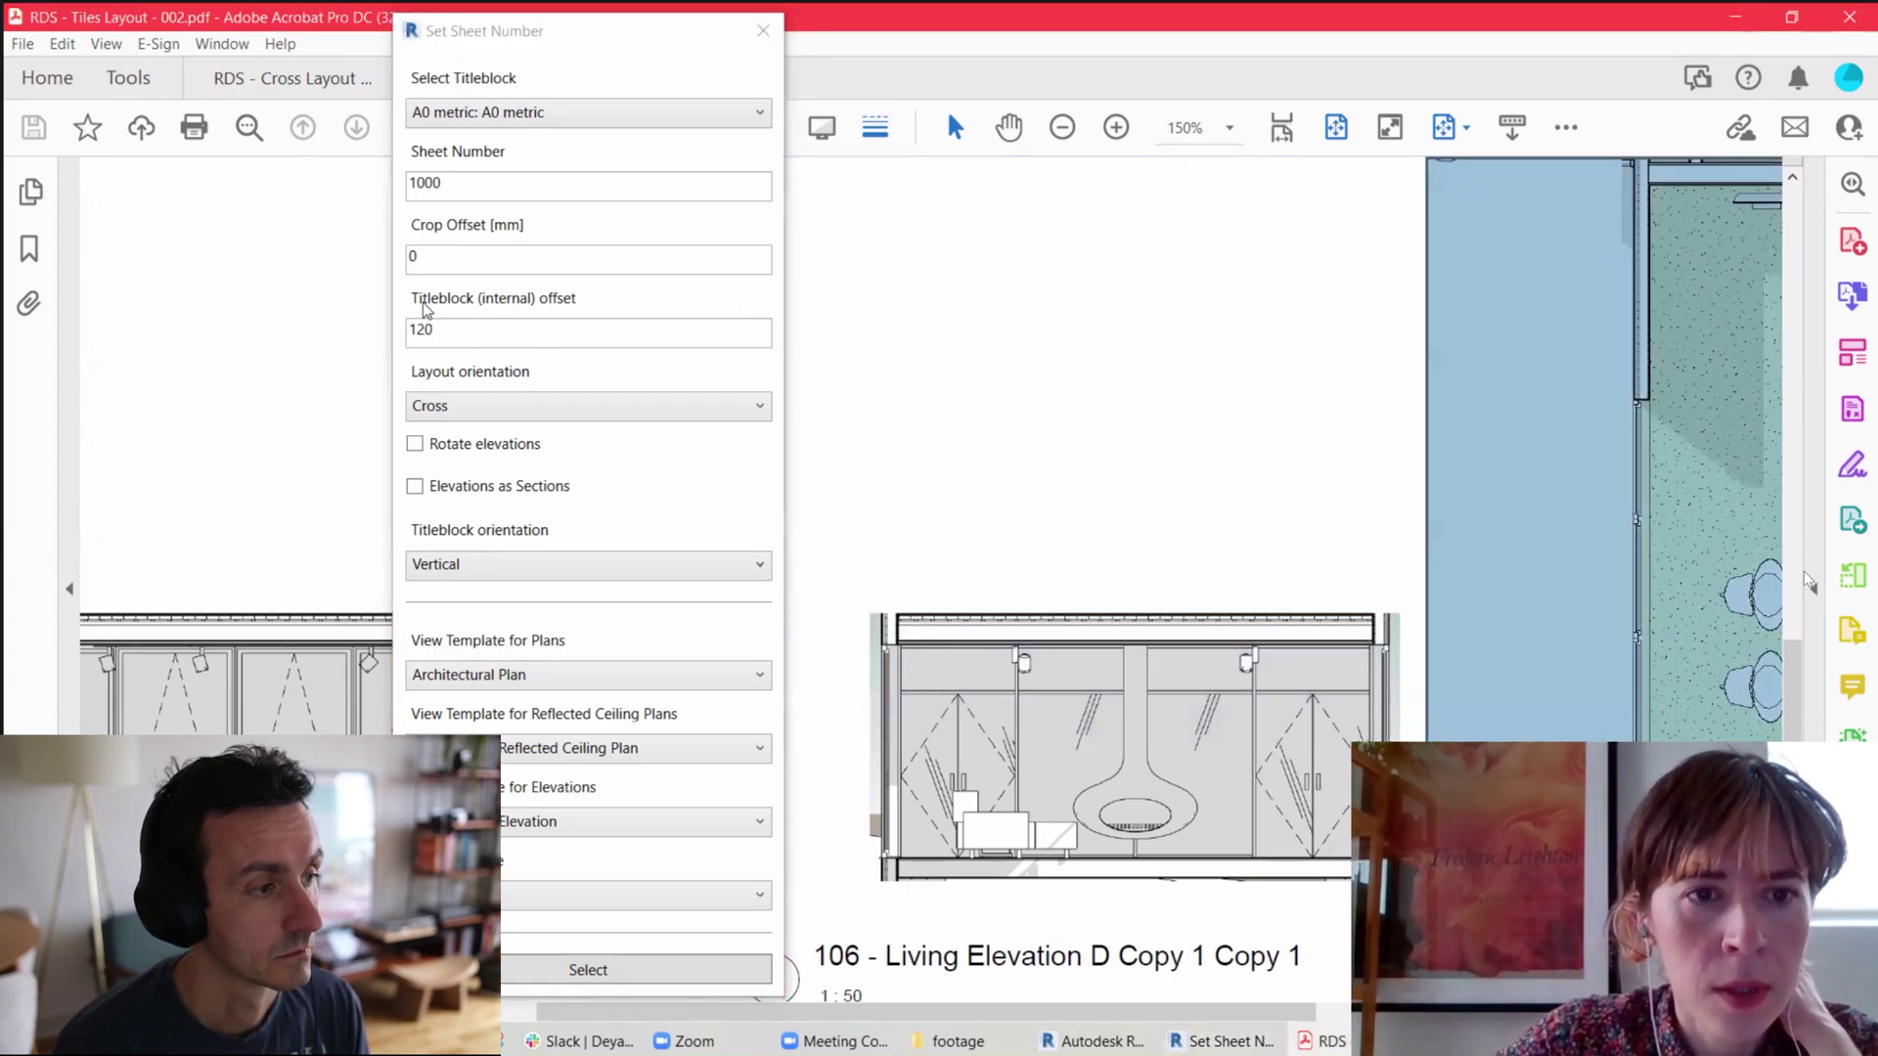
ctrl+scroll(1161, 495, down, 4)
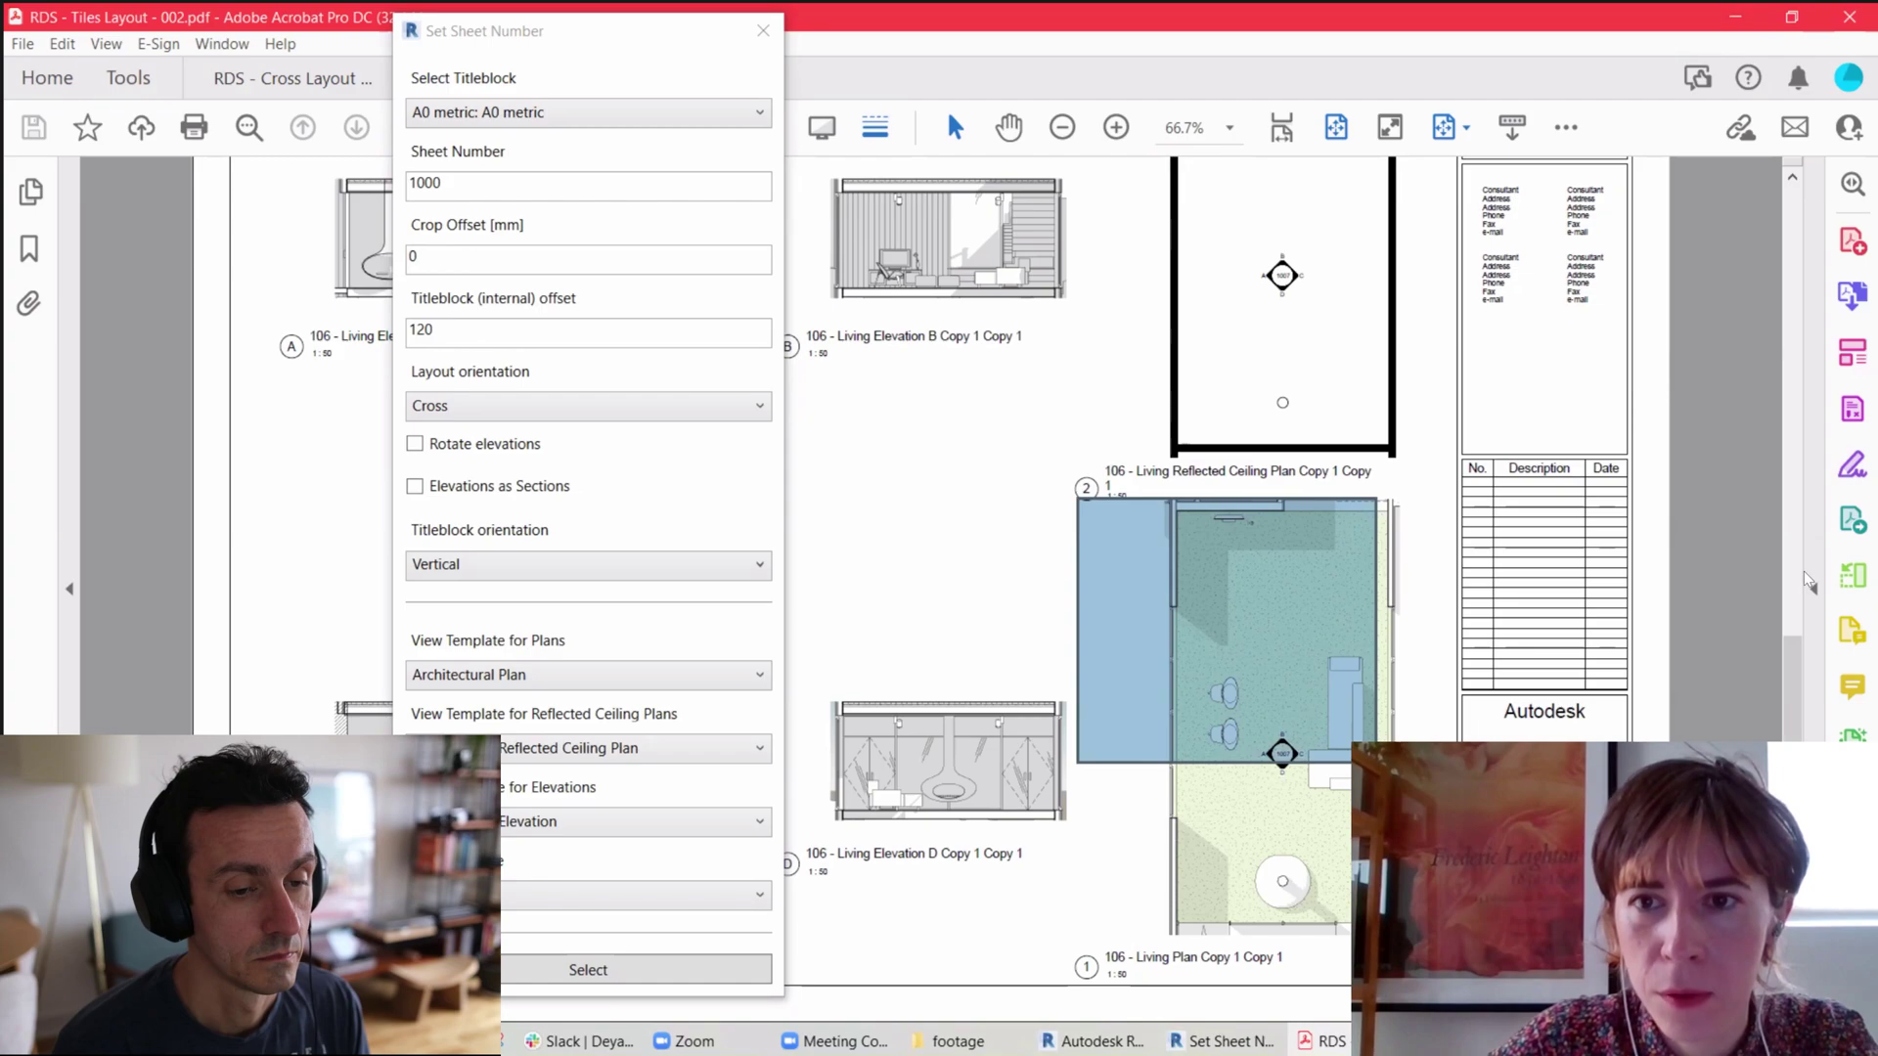
ctrl+scroll(1461, 533, down, 1)
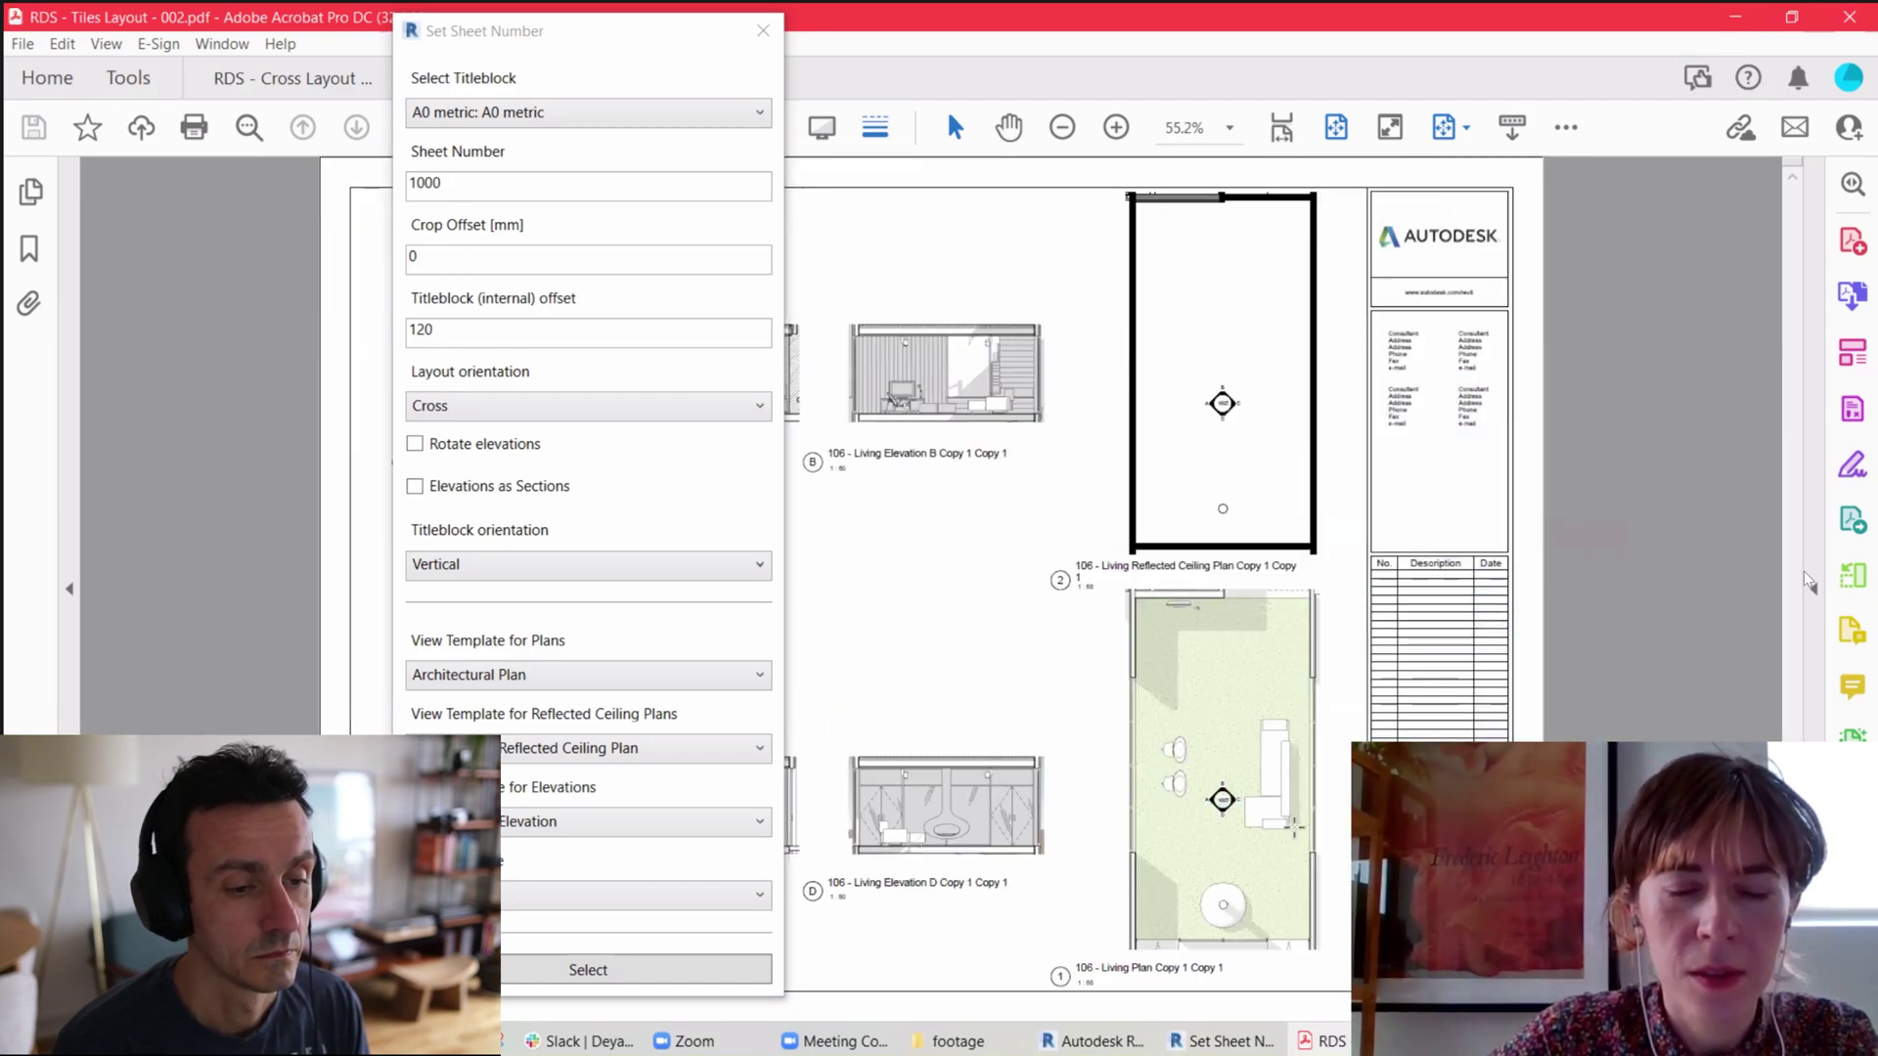
Step: Move the Set Sheet Number dialog clear of the sheet views and review the titleblock offset and orientation settings
click(616, 38)
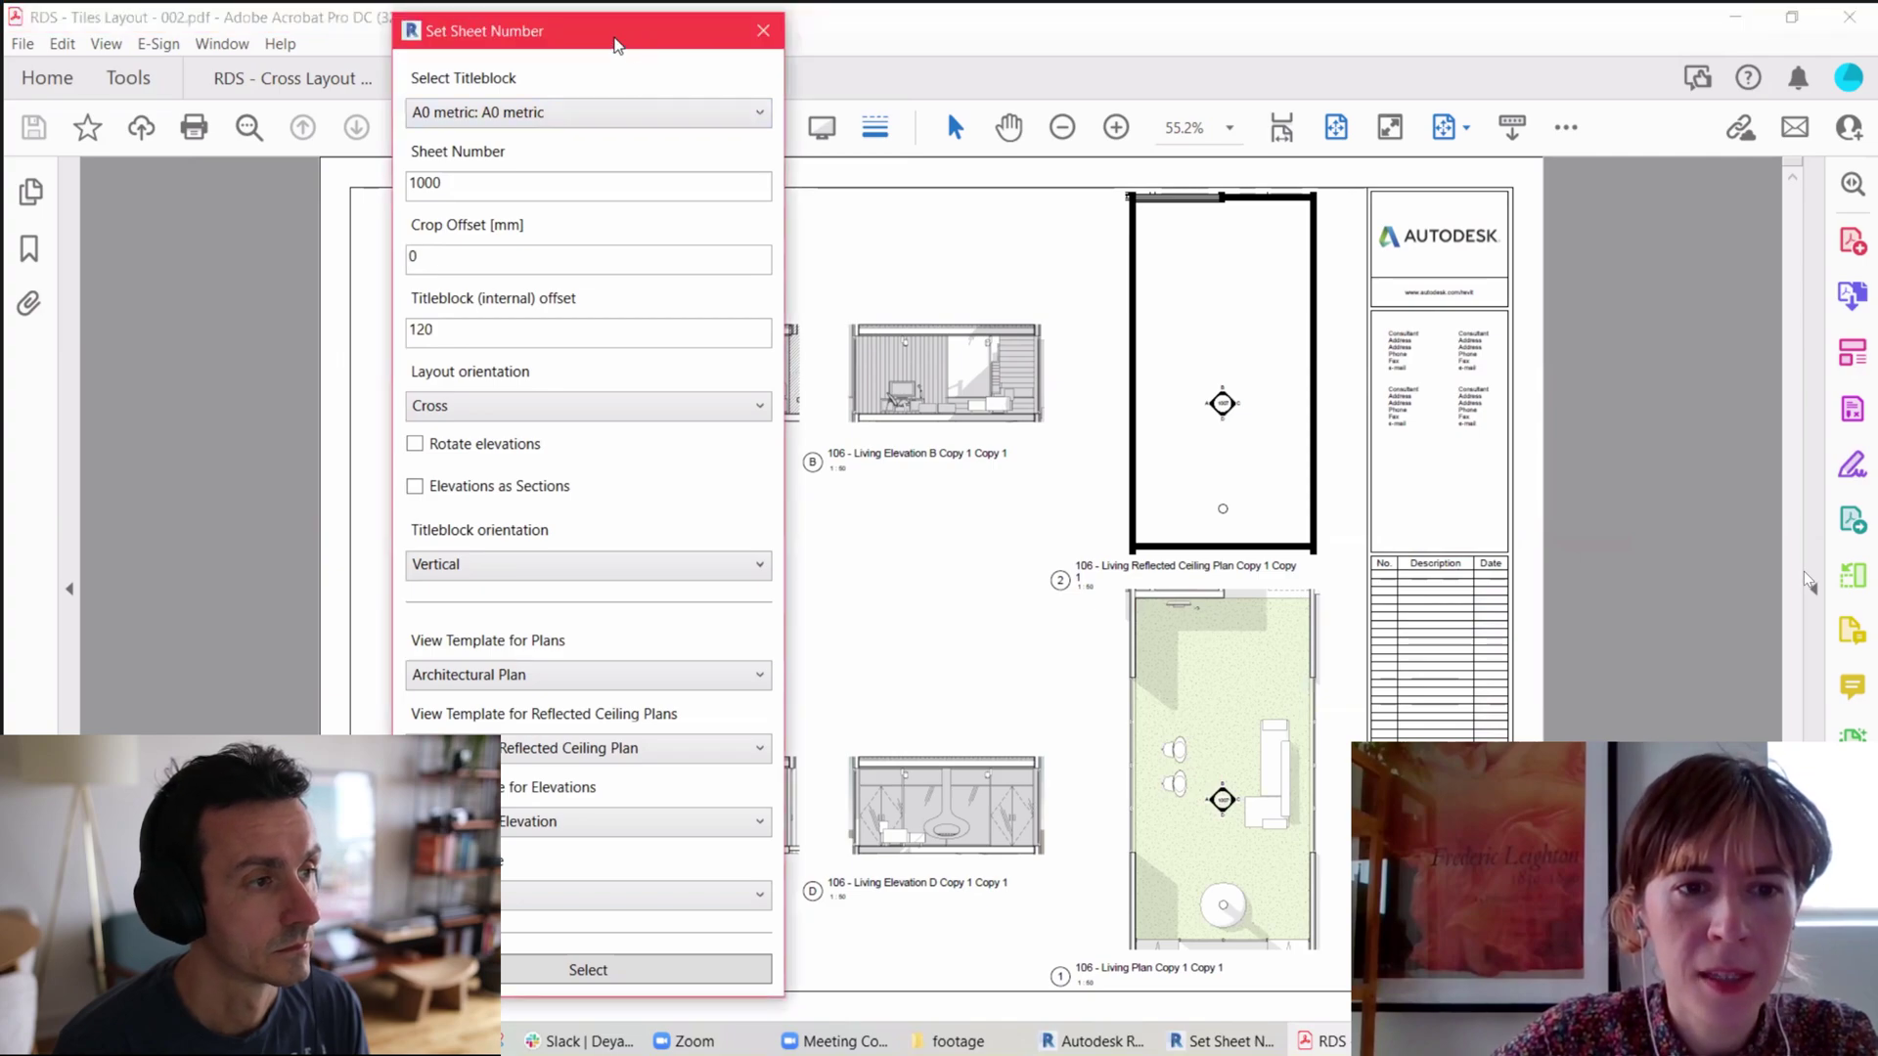
drag(616, 38, 163, 52)
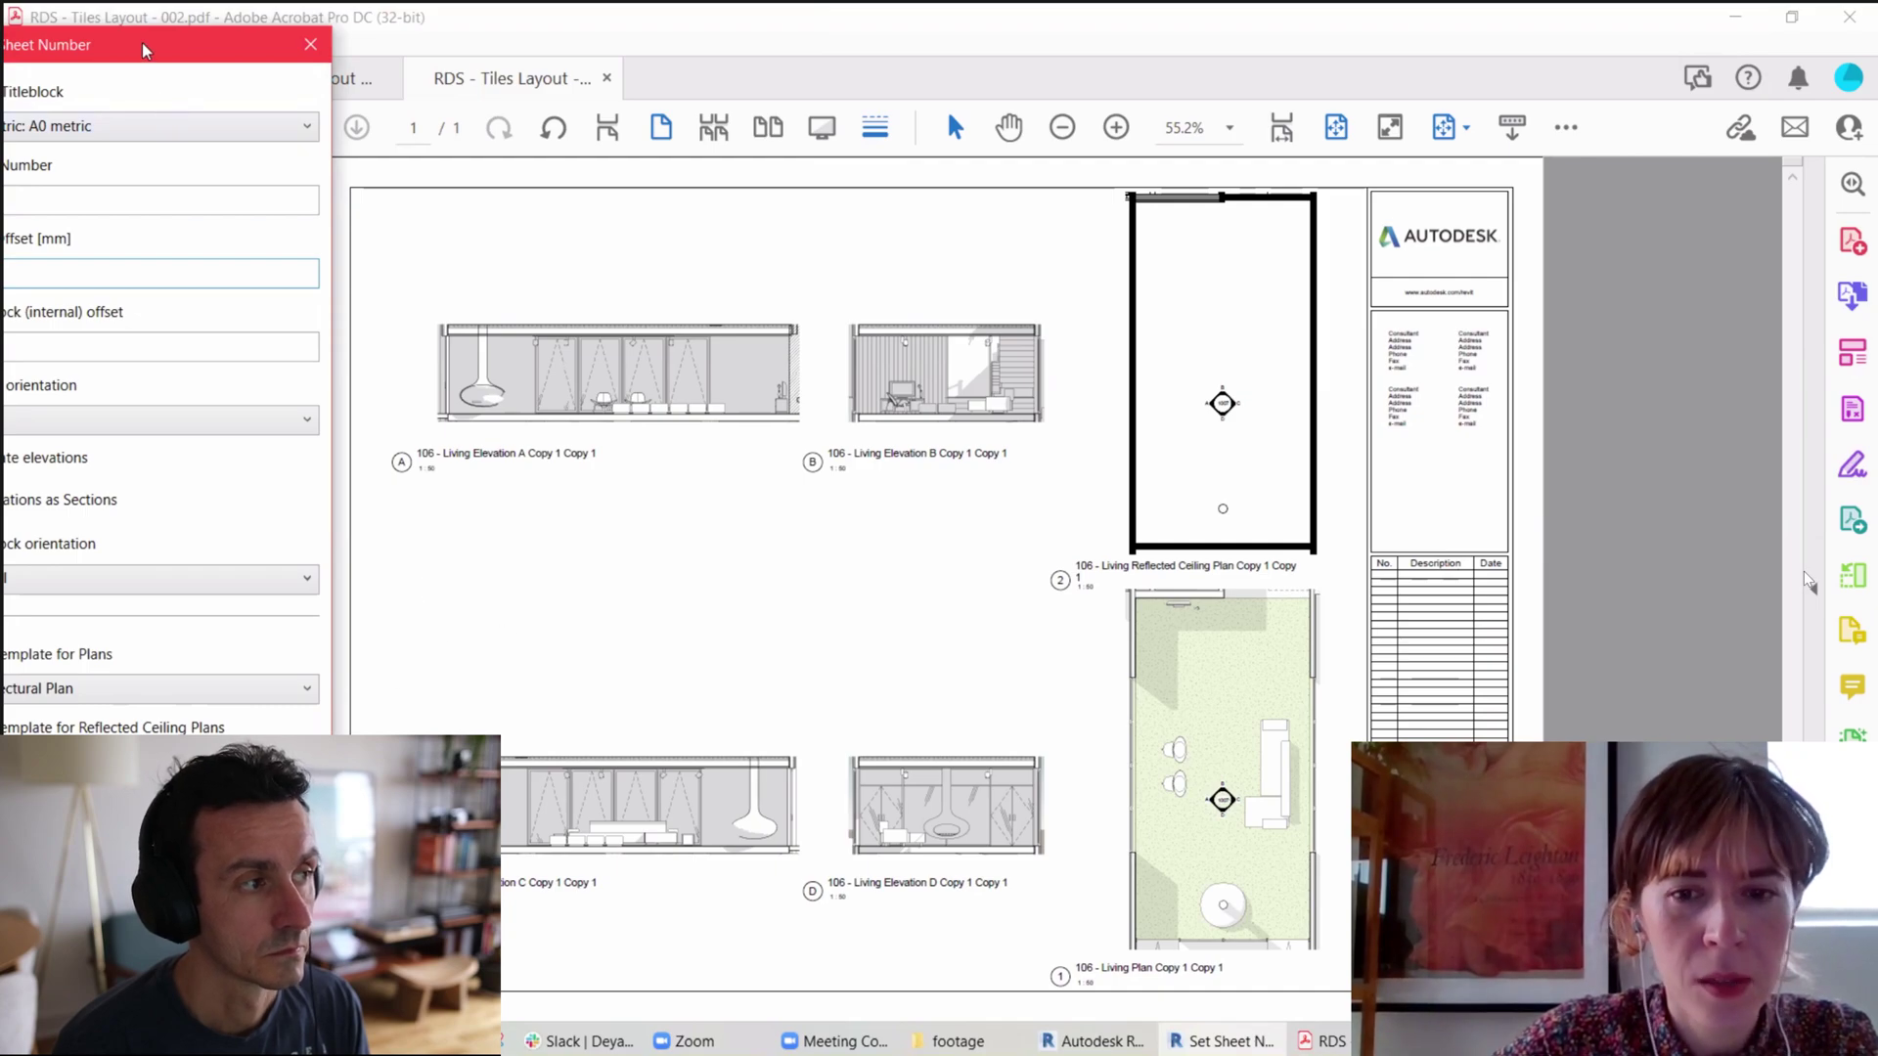
drag(143, 43, 350, 33)
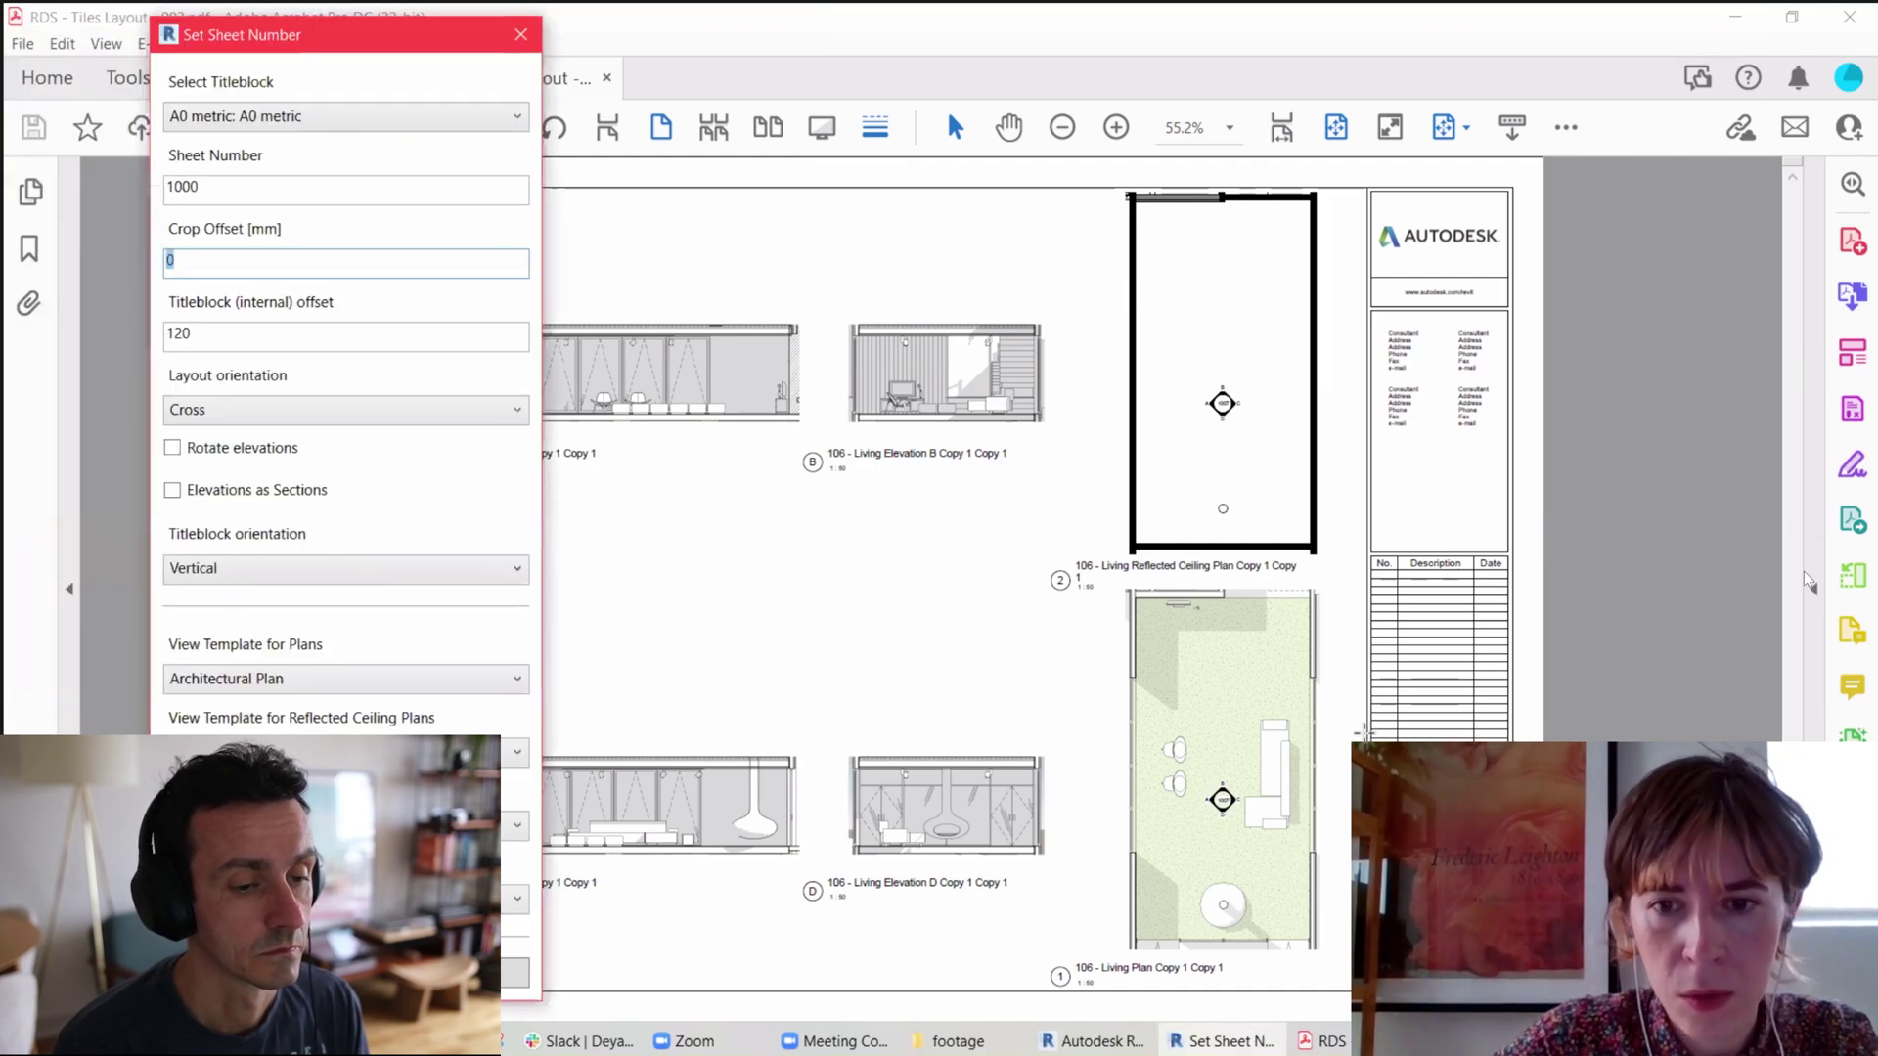
key(Tab)
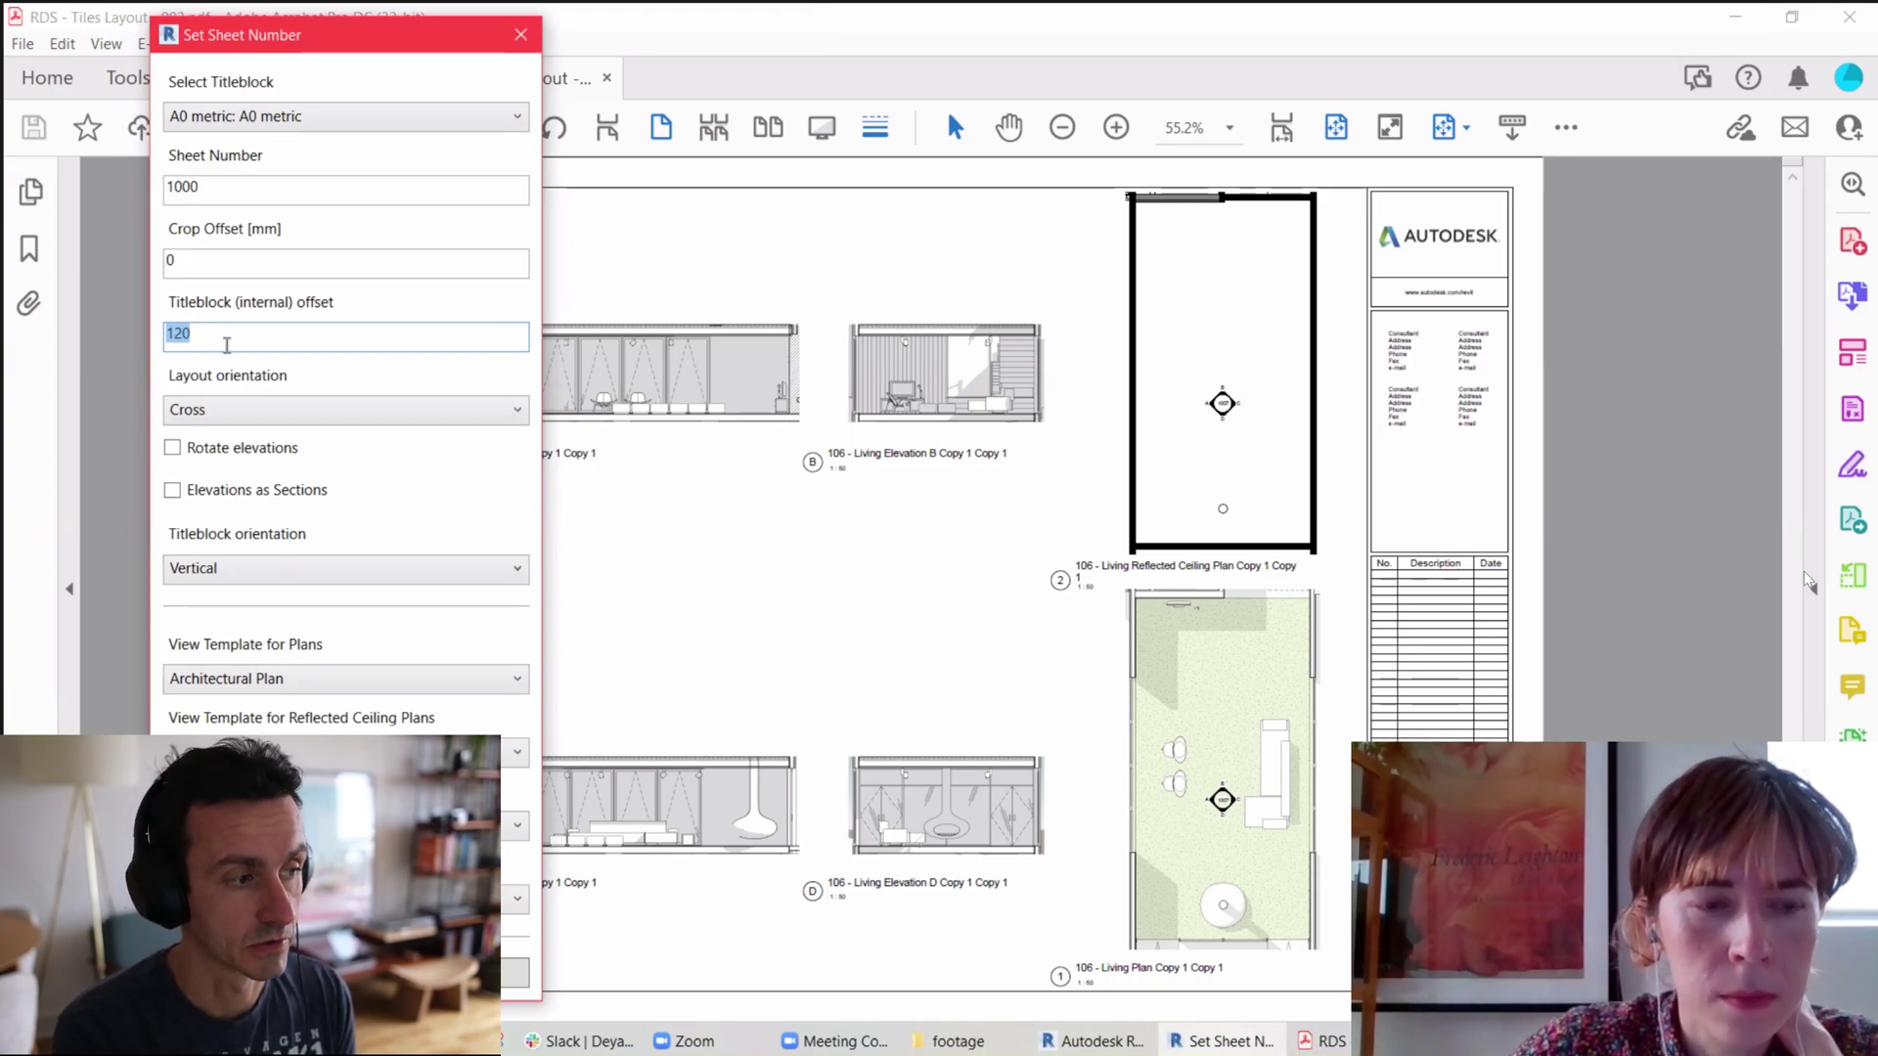
click(285, 573)
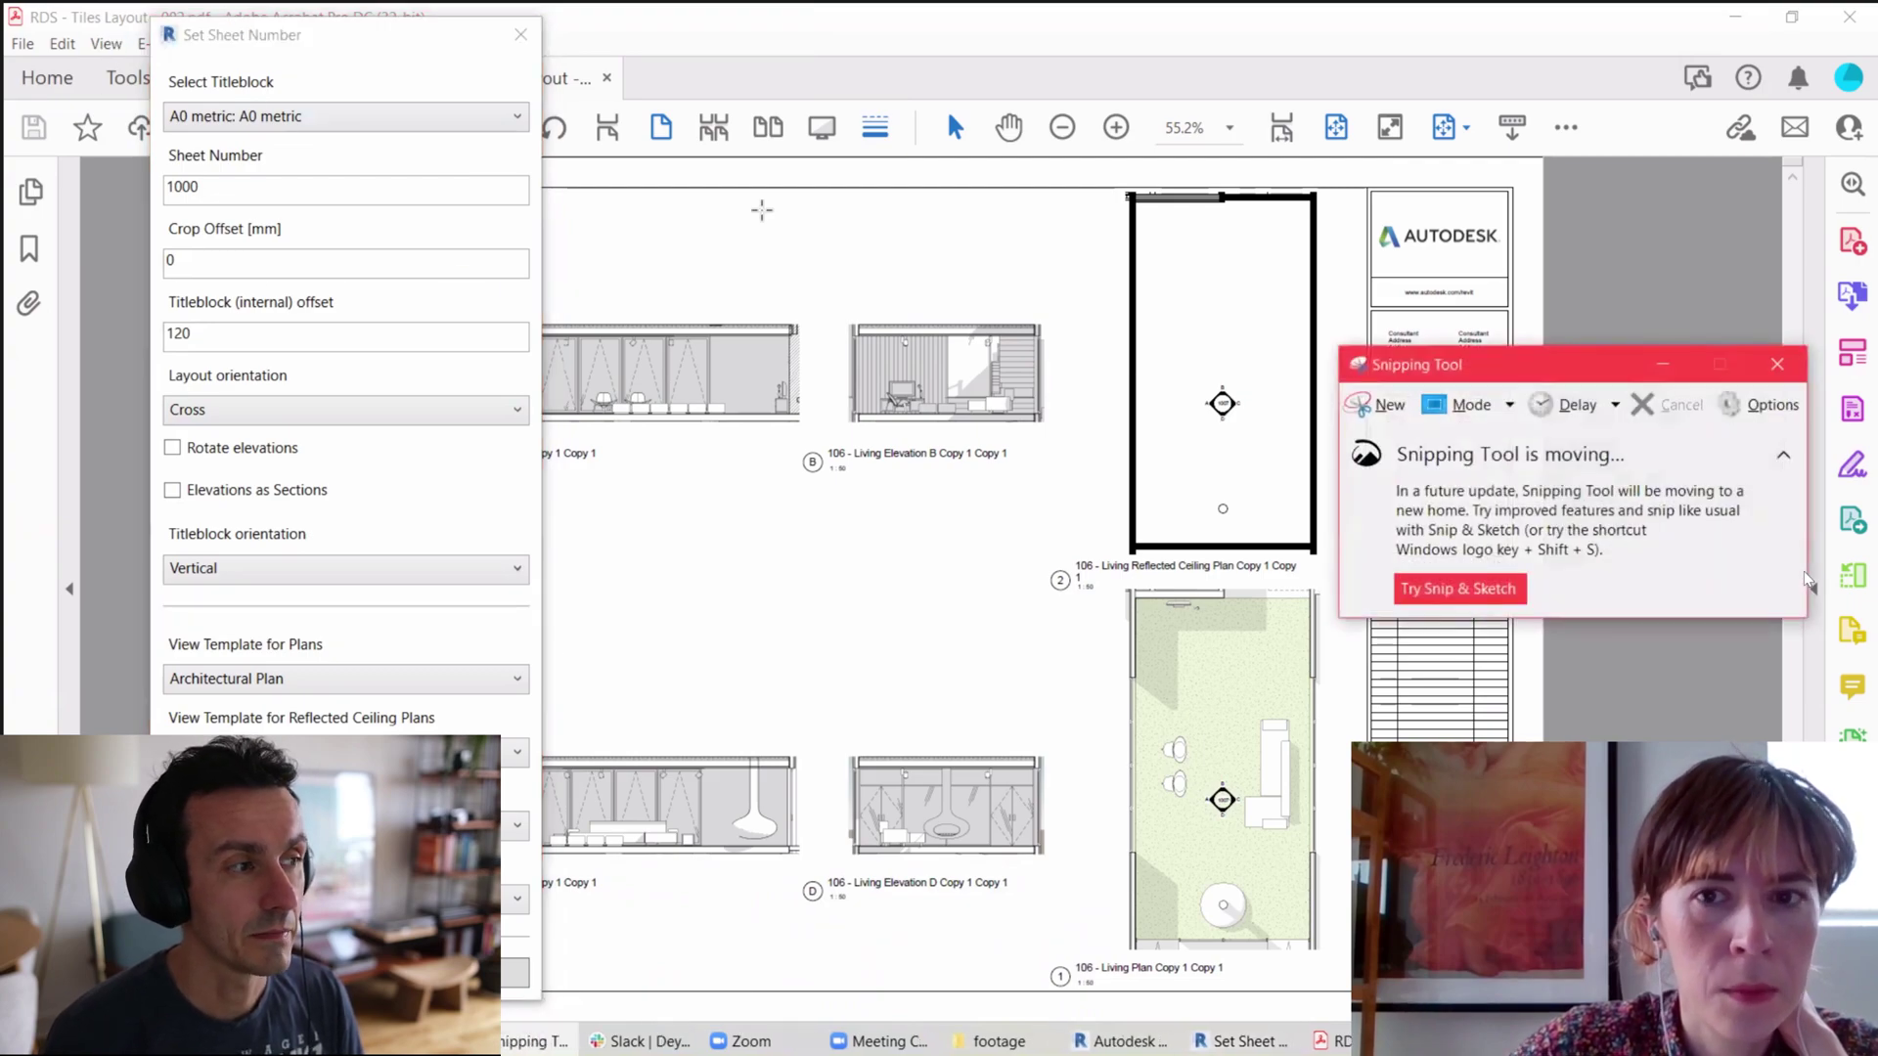
Step: Capture the screen with the tiles layout sheet in Snipping Tool, check the snip and minimize it
key(ctrl+n)
drag(1545, 1027, 186, 115)
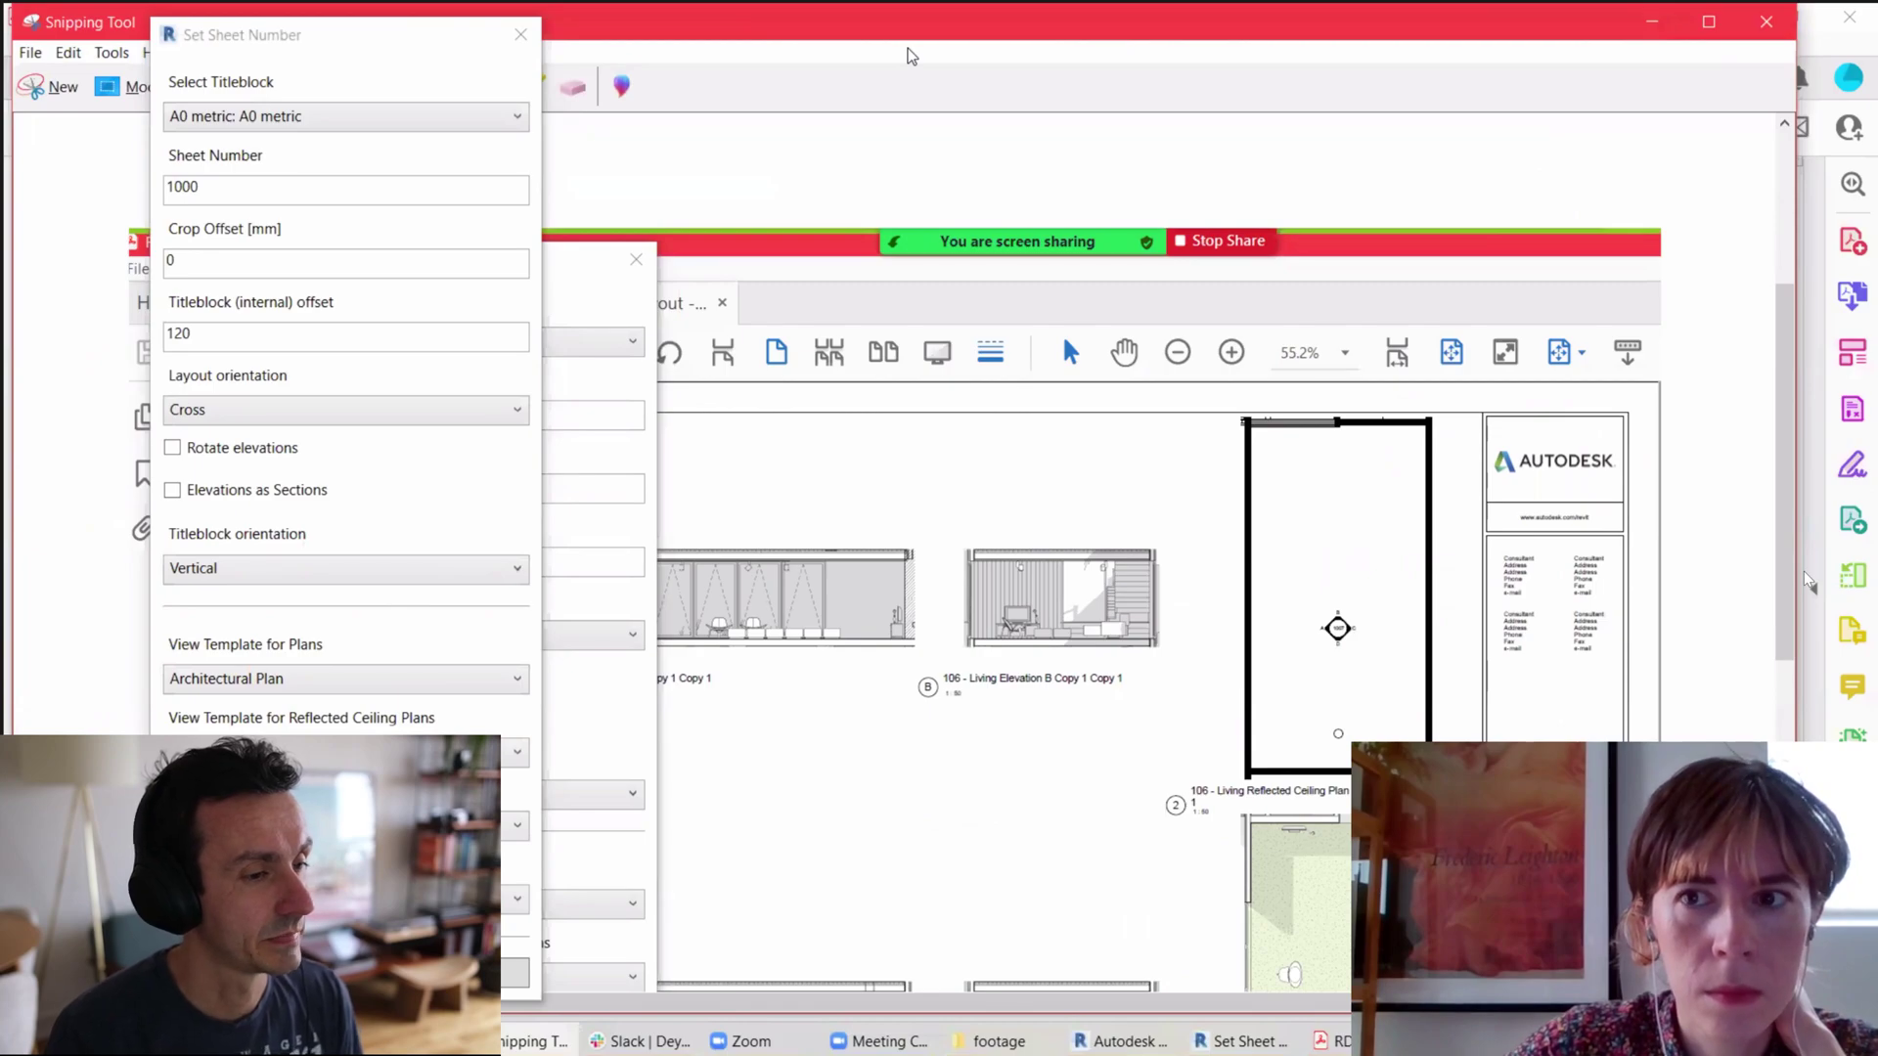
scroll(1805, 575, down, 3)
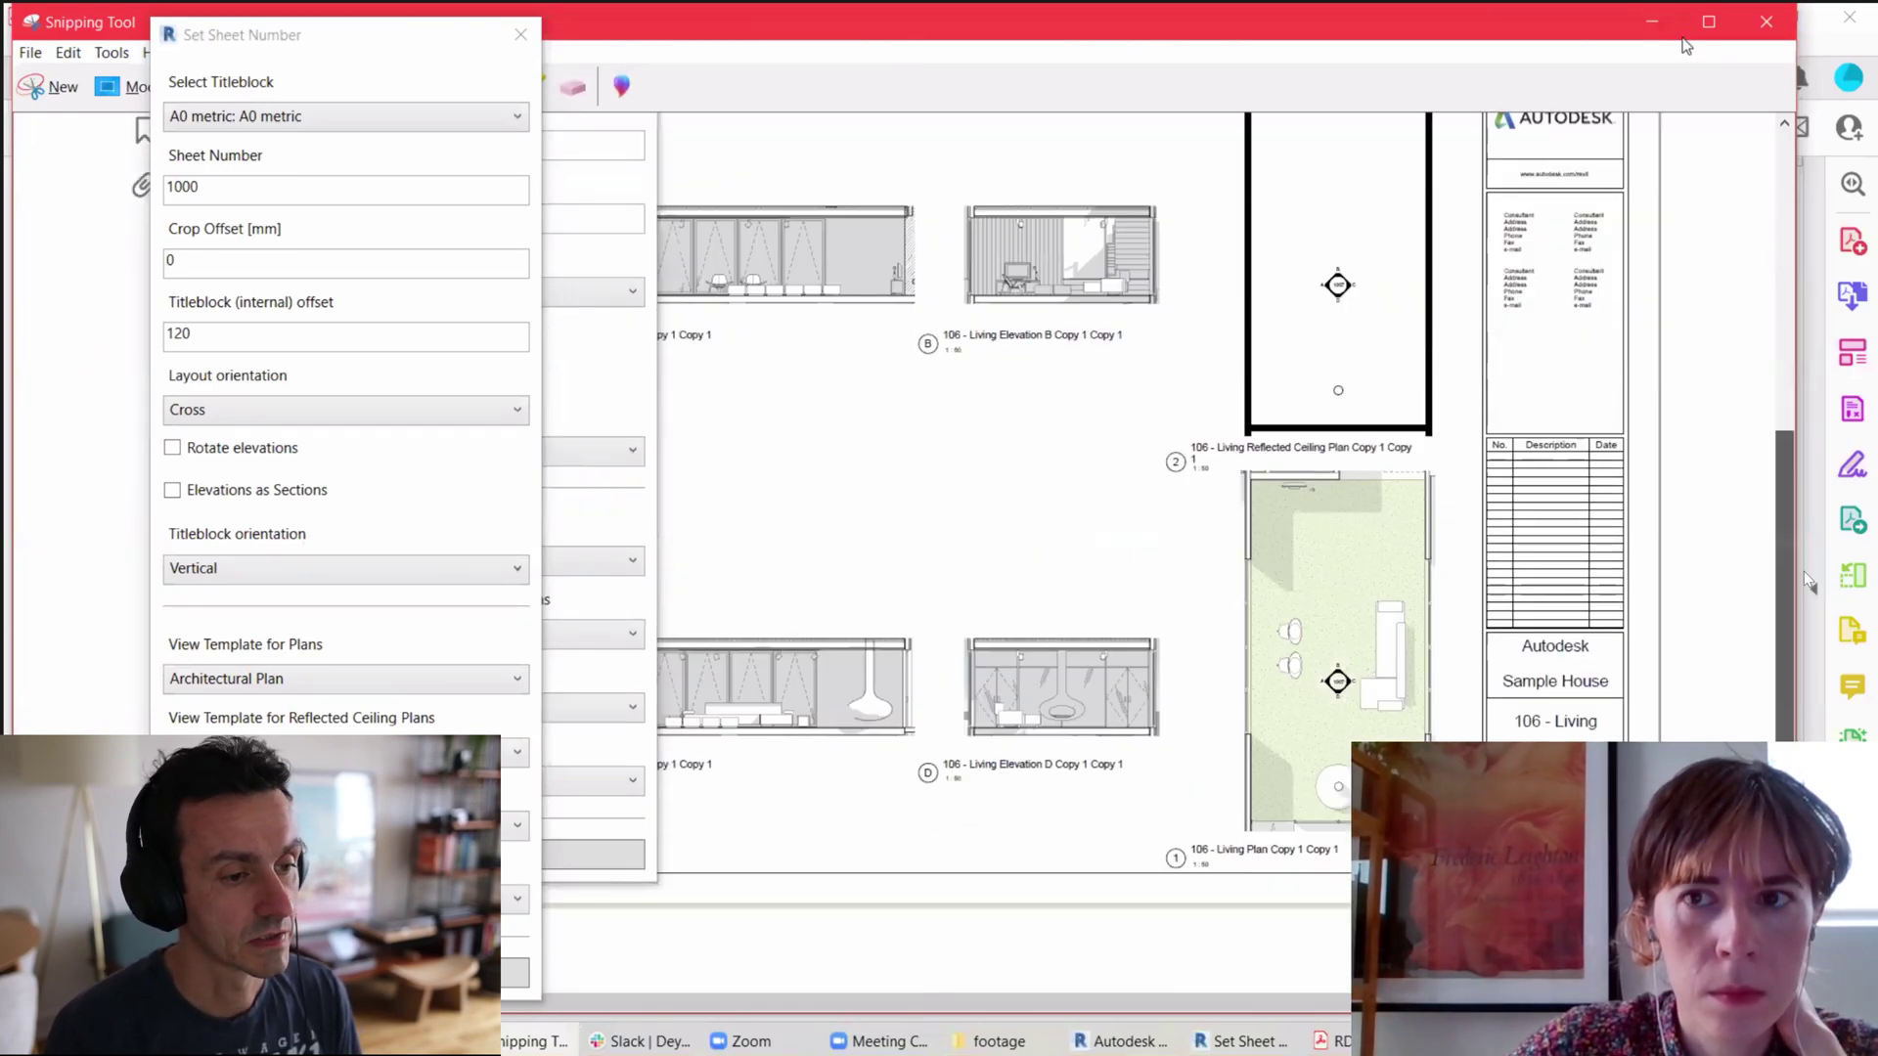
click(1655, 23)
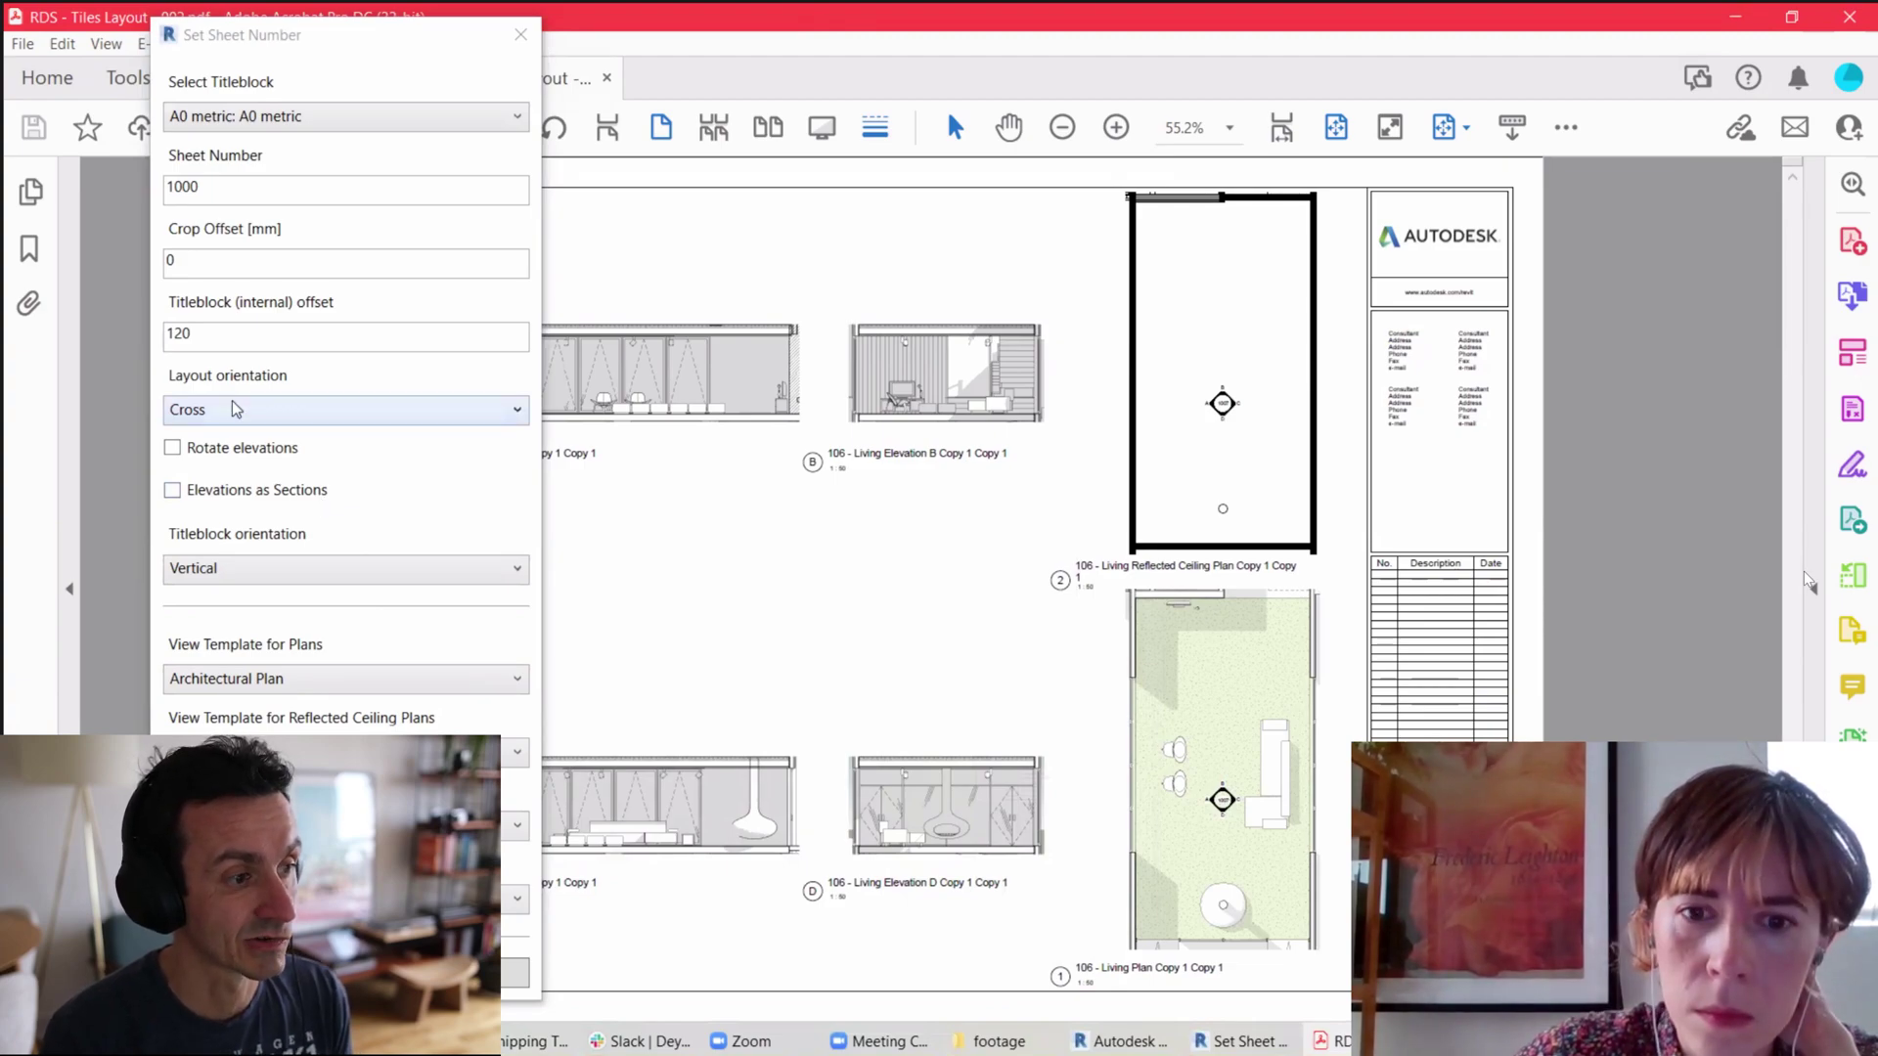
Step: On Revit sheet 1002 - 120 - Lounge, draw a vertical thin detail line 540 long between the first two view columns
drag(342, 29, 100, 26)
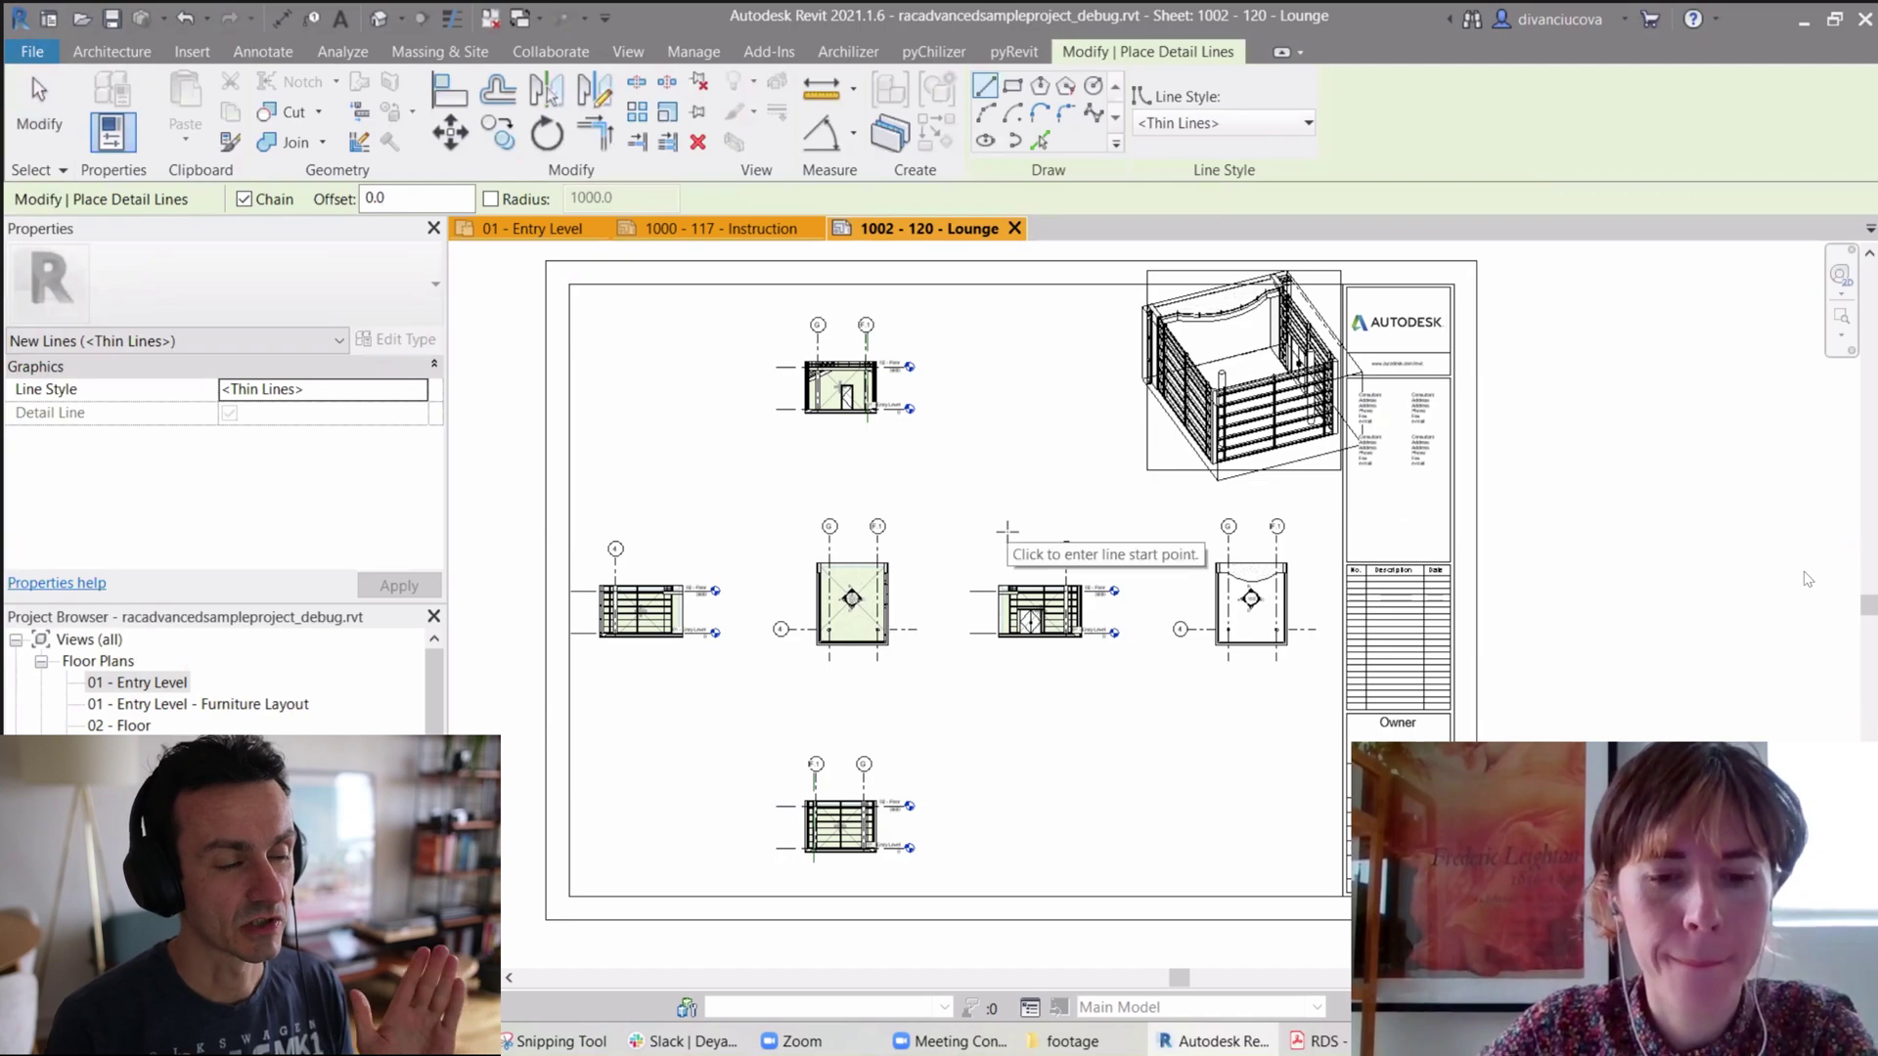
key(d)
key(i)
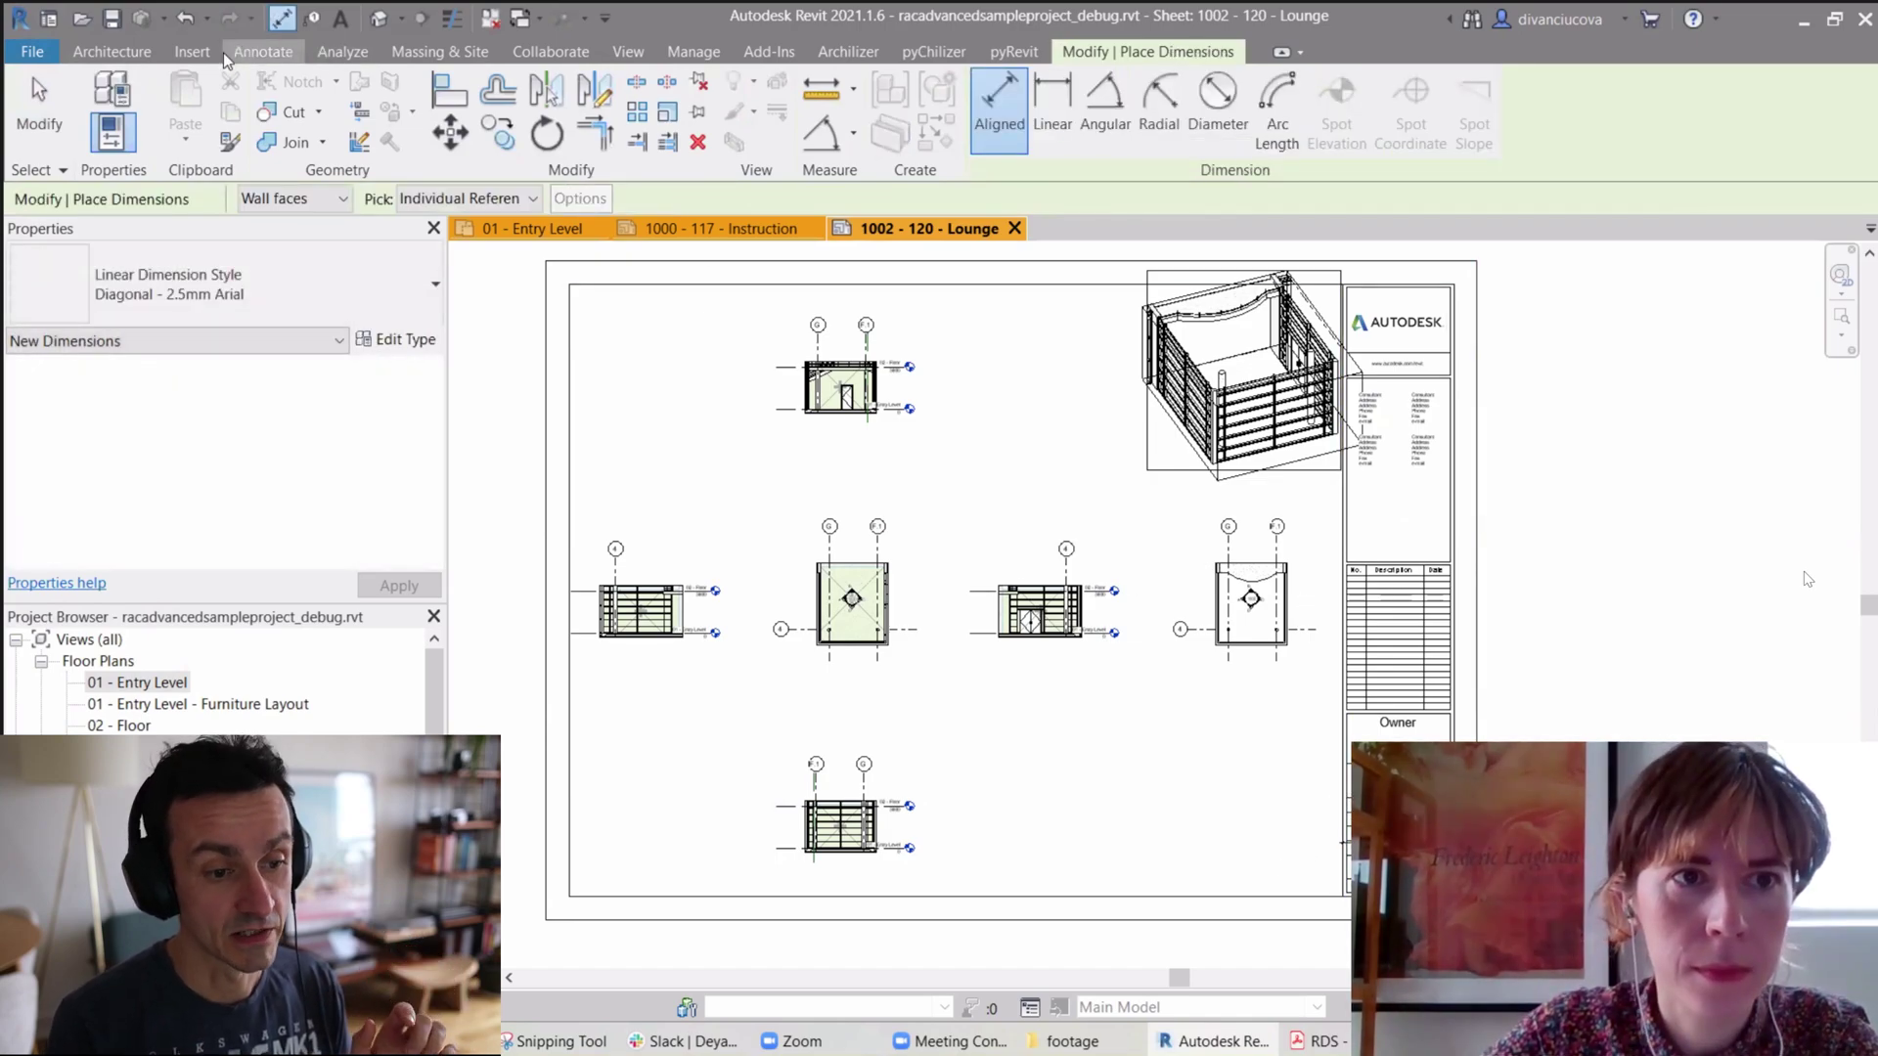
click(256, 51)
click(582, 79)
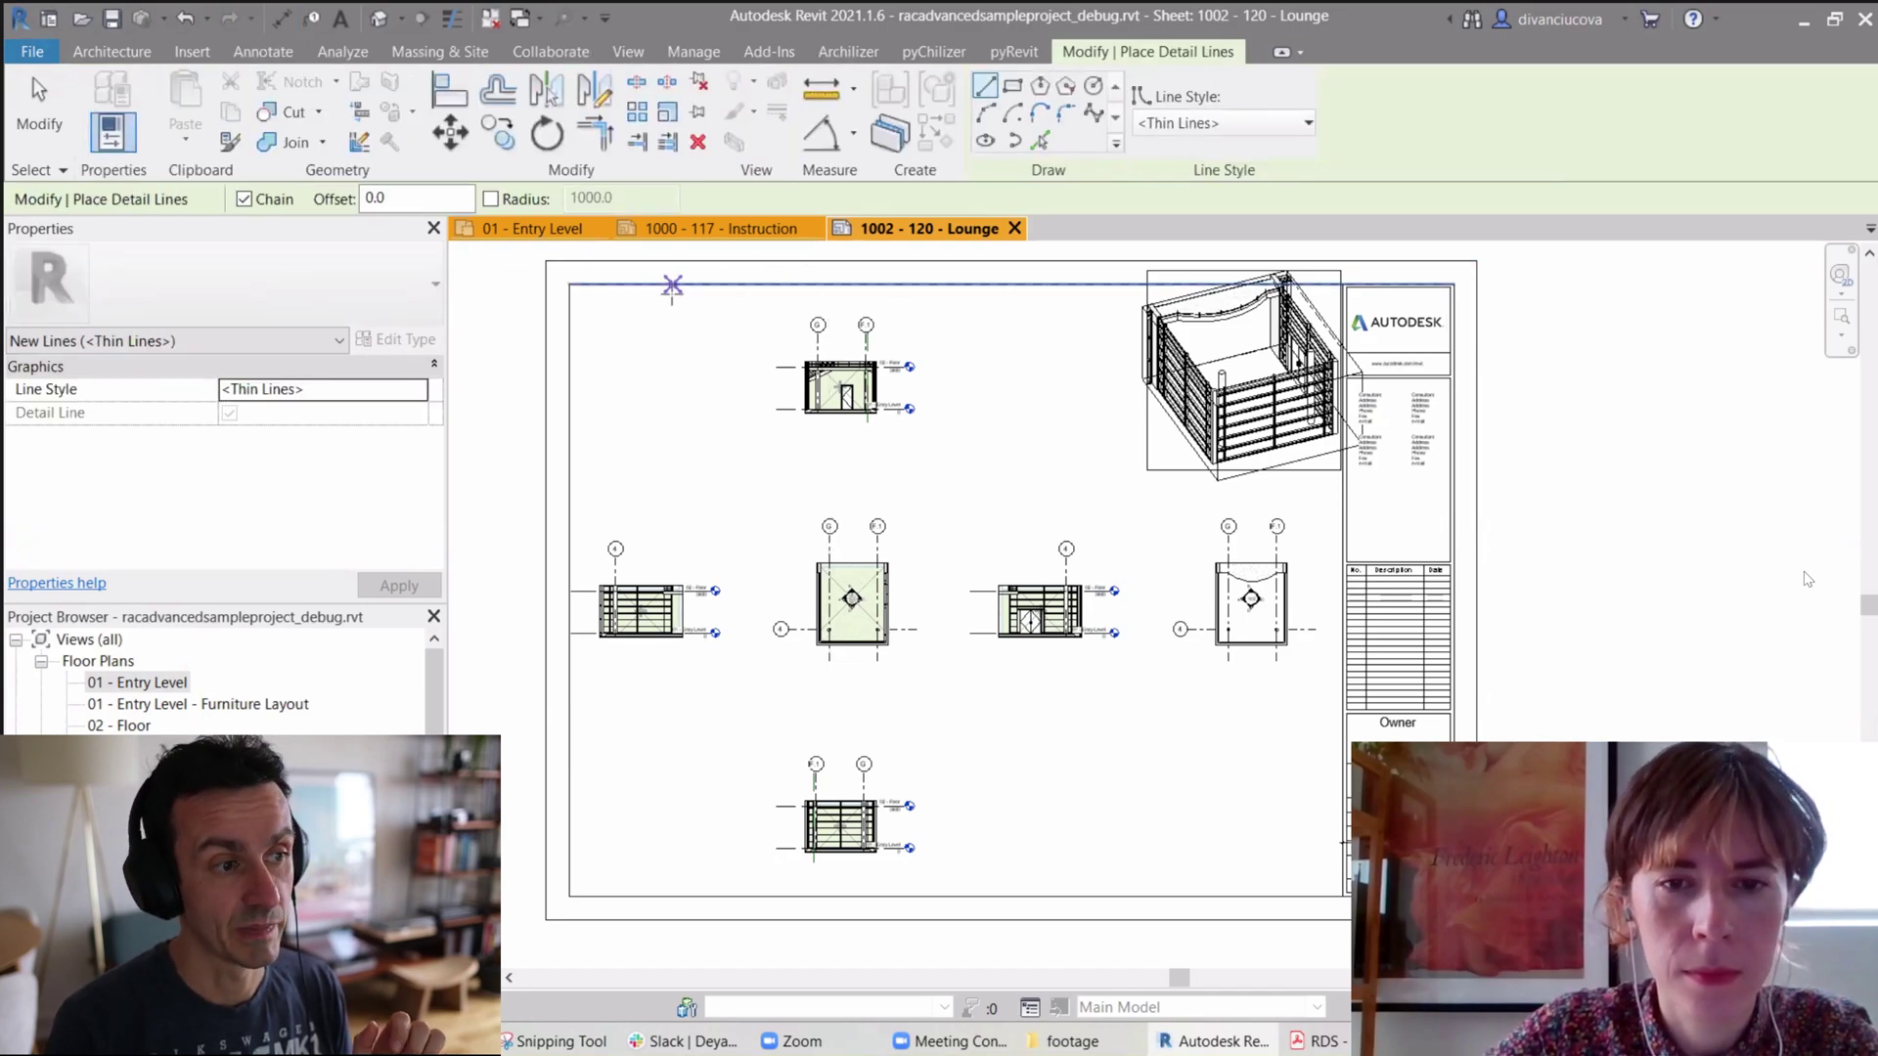
click(754, 284)
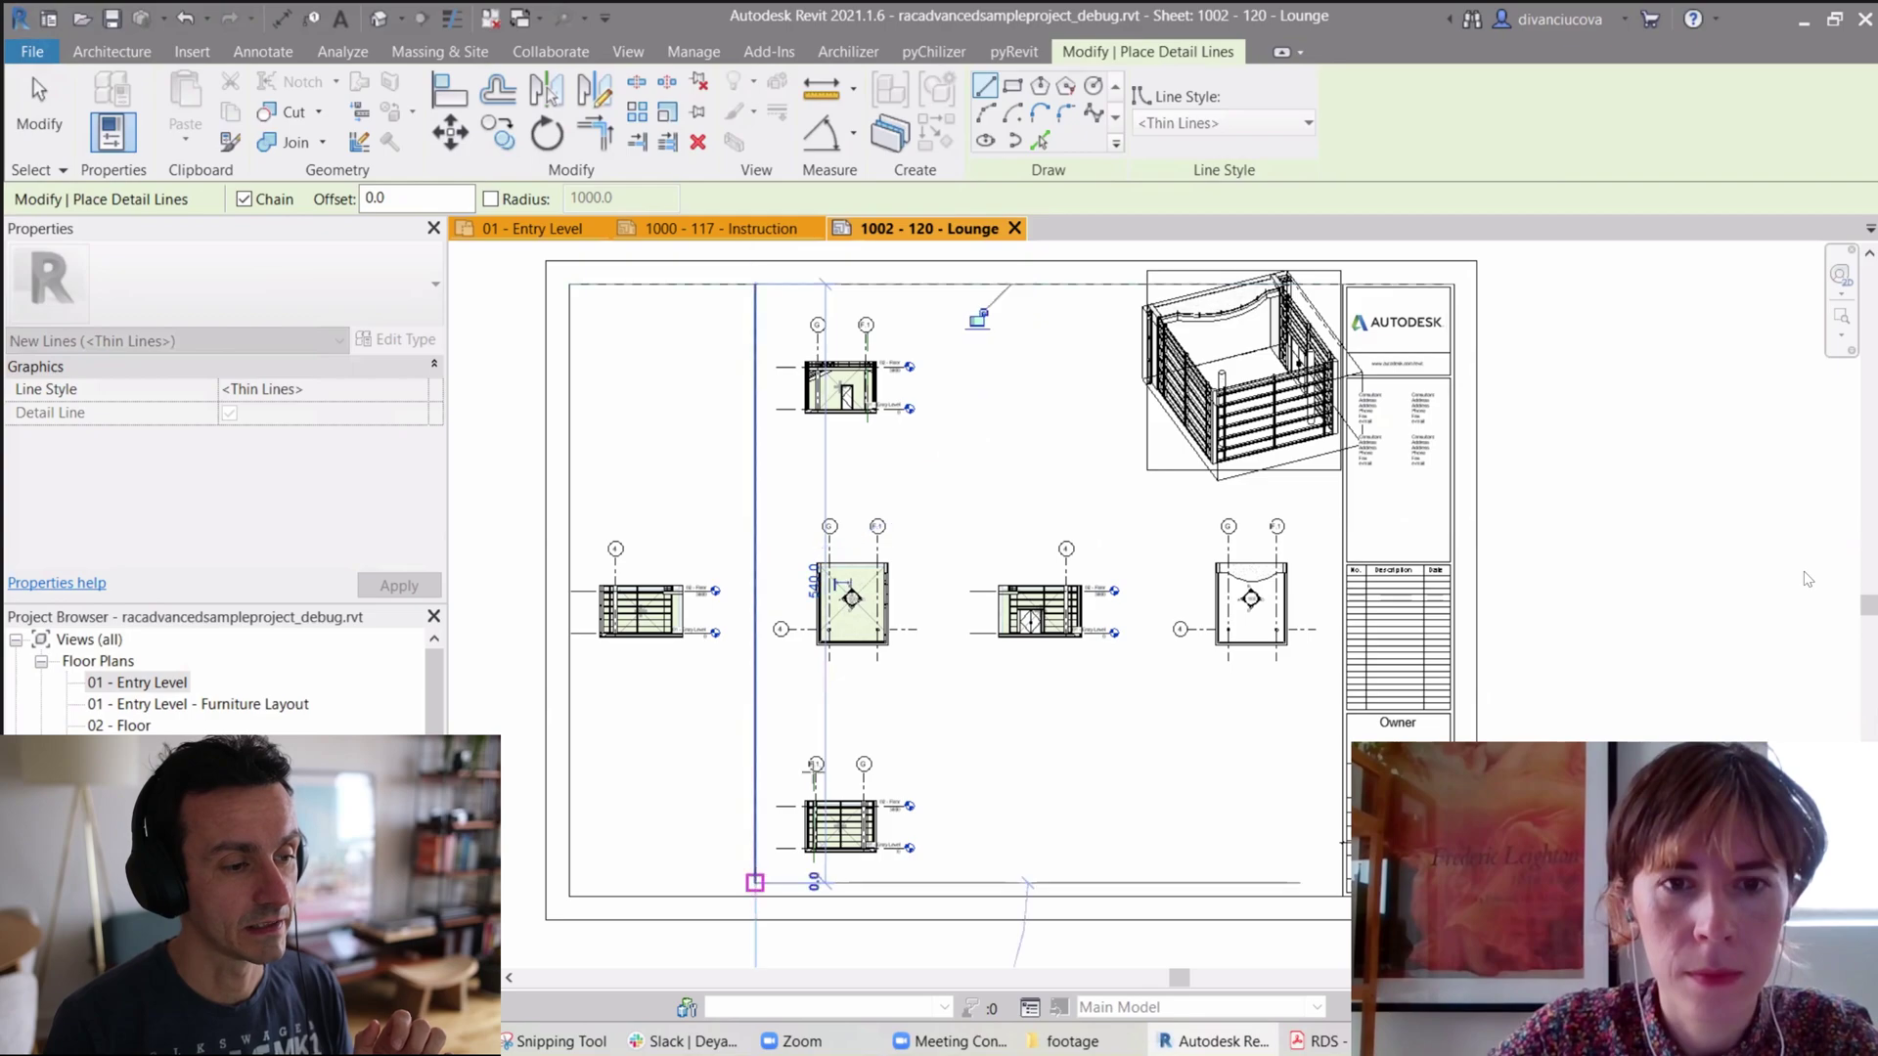
click(754, 880)
key(Escape)
key(Escape)
Step: Copy the vertical detail line twice across the sheet, on either side of the third view column
click(759, 504)
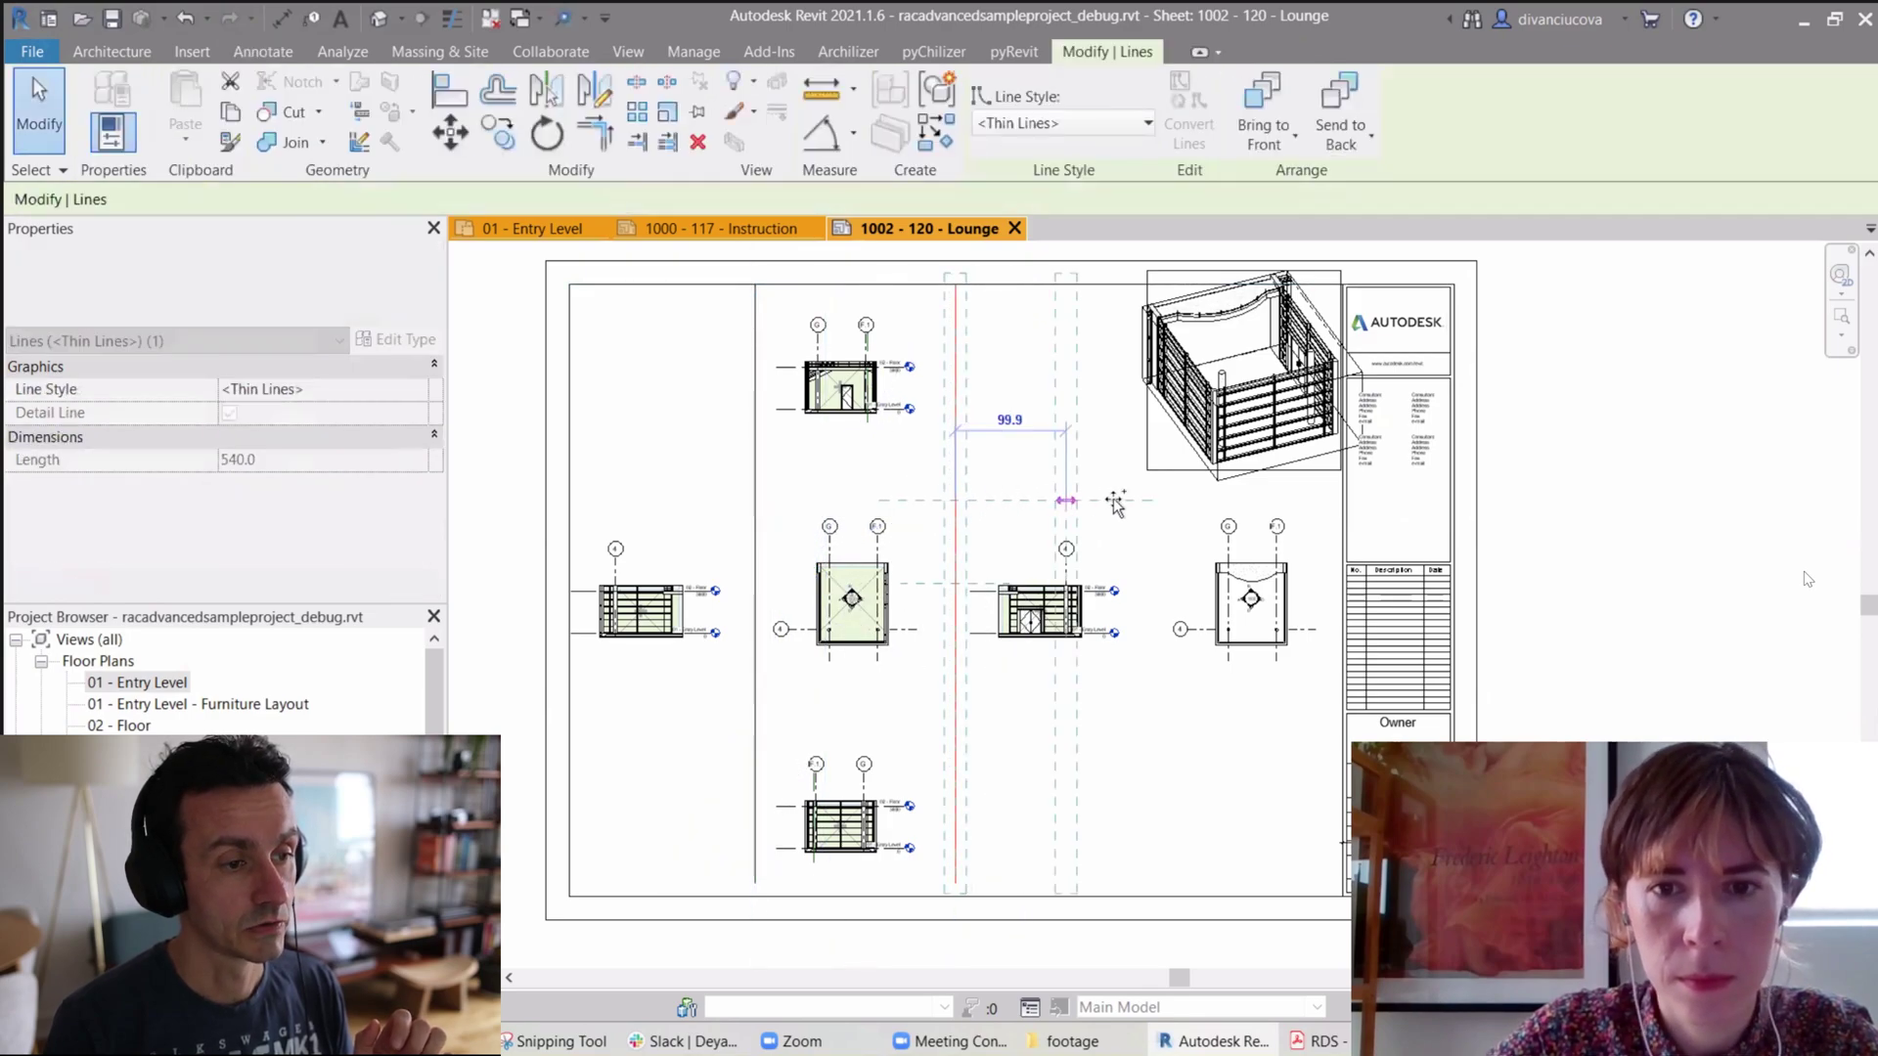
key(c)
key(o)
click(1166, 505)
Step: Dimension the three vertical detail lines between the sheet frame and the titleblock edge, and space them equally across the sheet
key(d)
key(i)
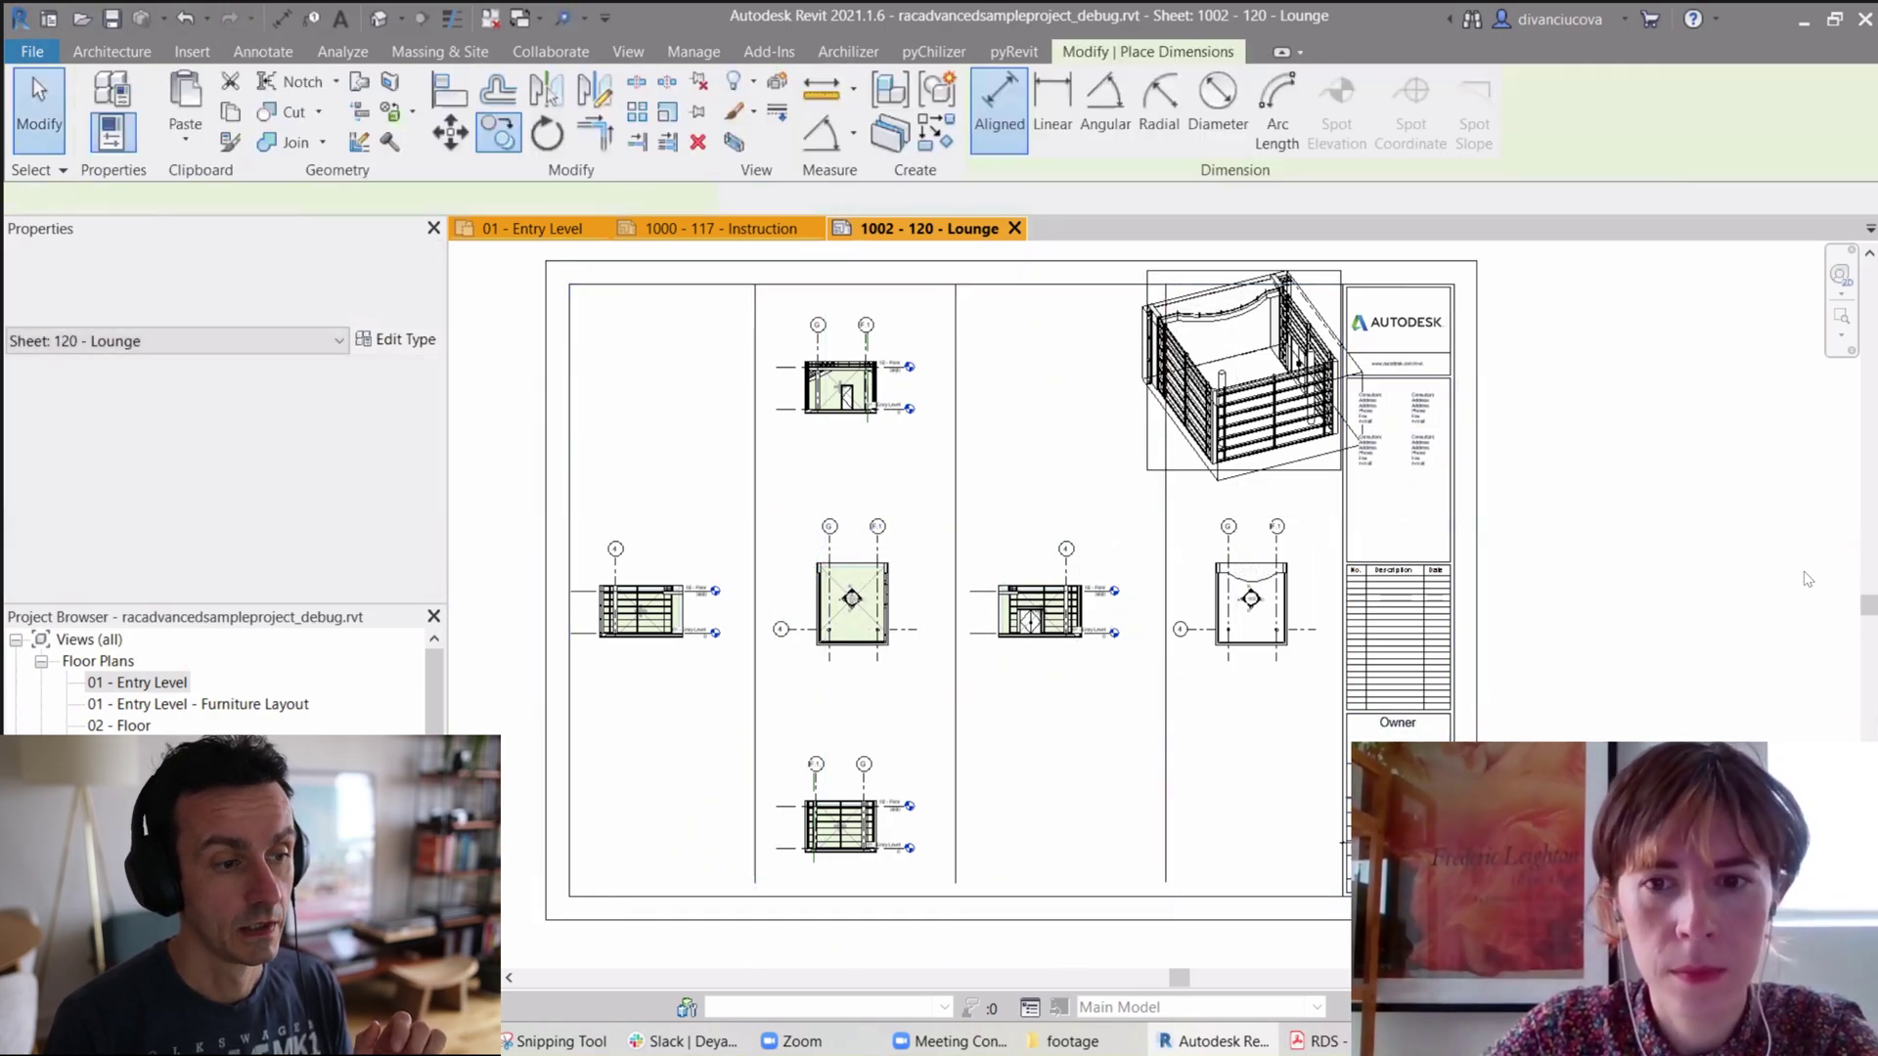
click(1343, 768)
click(1166, 763)
click(955, 763)
click(754, 759)
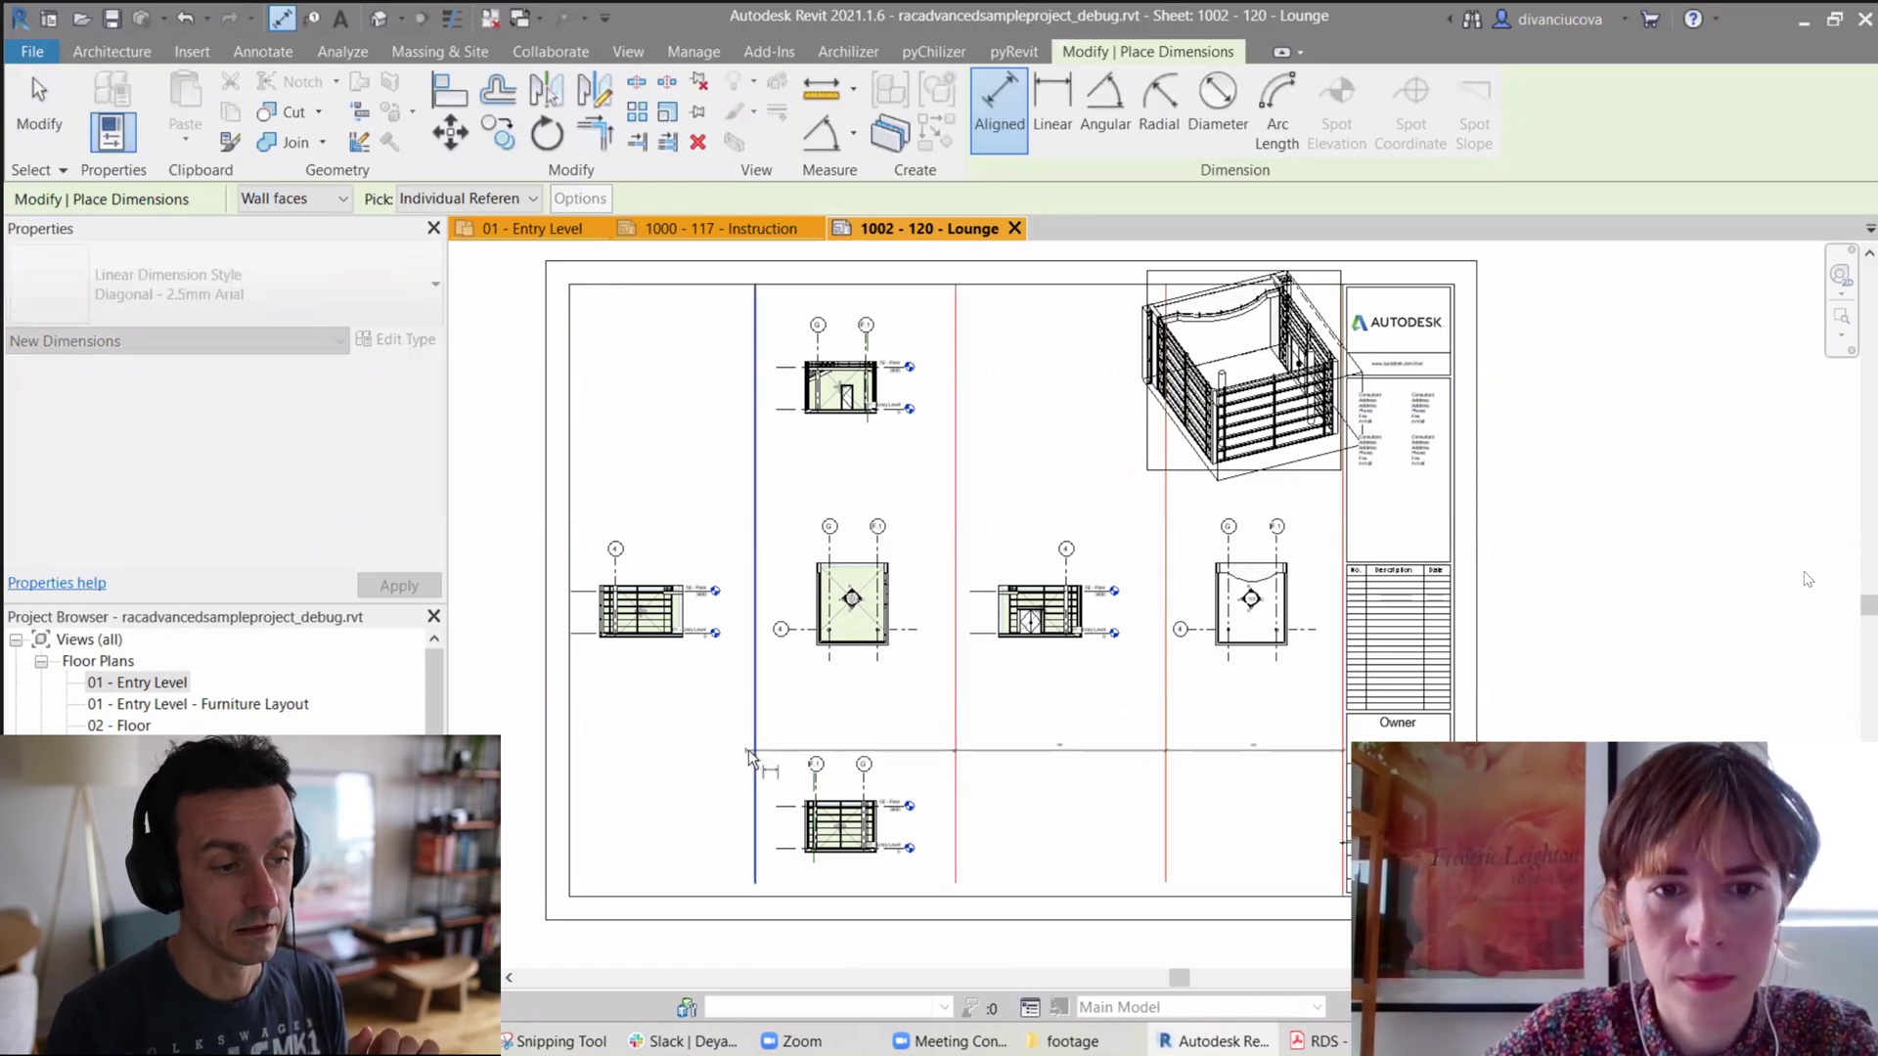
click(571, 749)
click(960, 762)
click(954, 748)
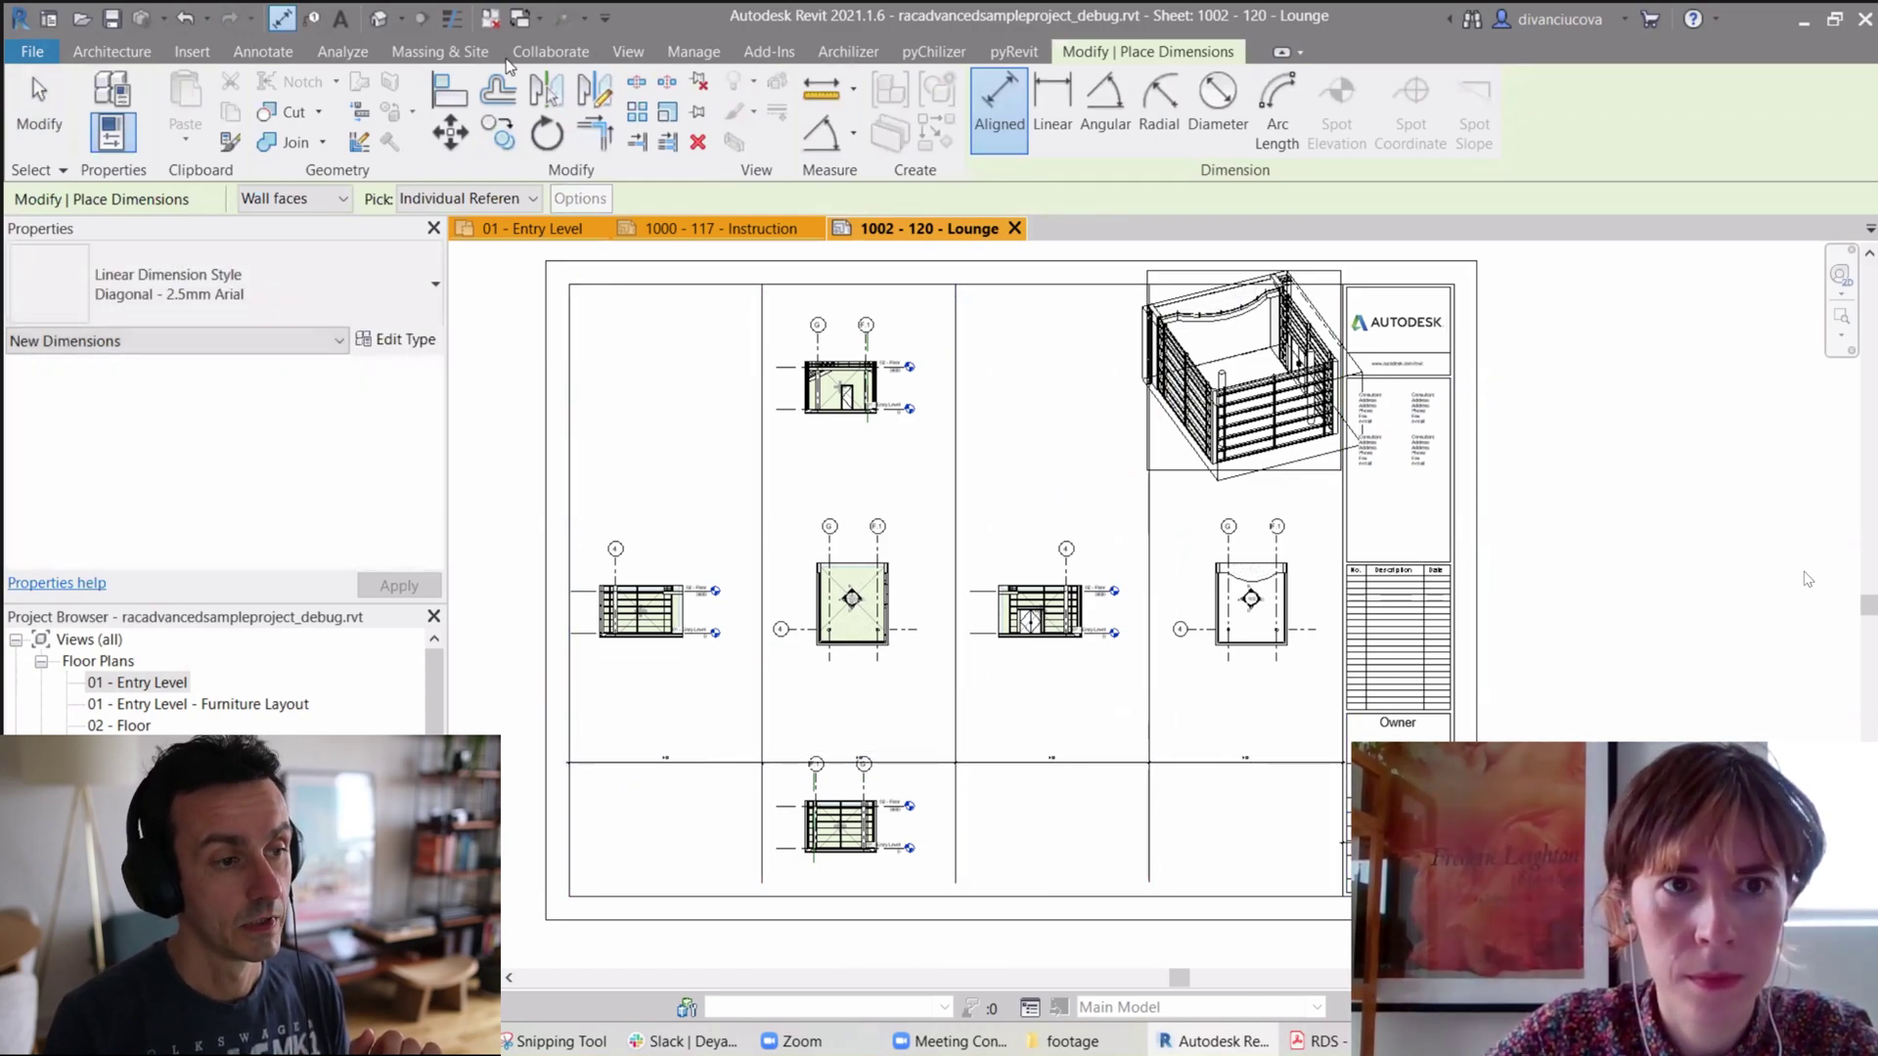
key(Escape)
key(Escape)
Step: Draw a thin detail line across the sheet below the upper elevation and straighten it to a horizontal line 745 long
click(538, 88)
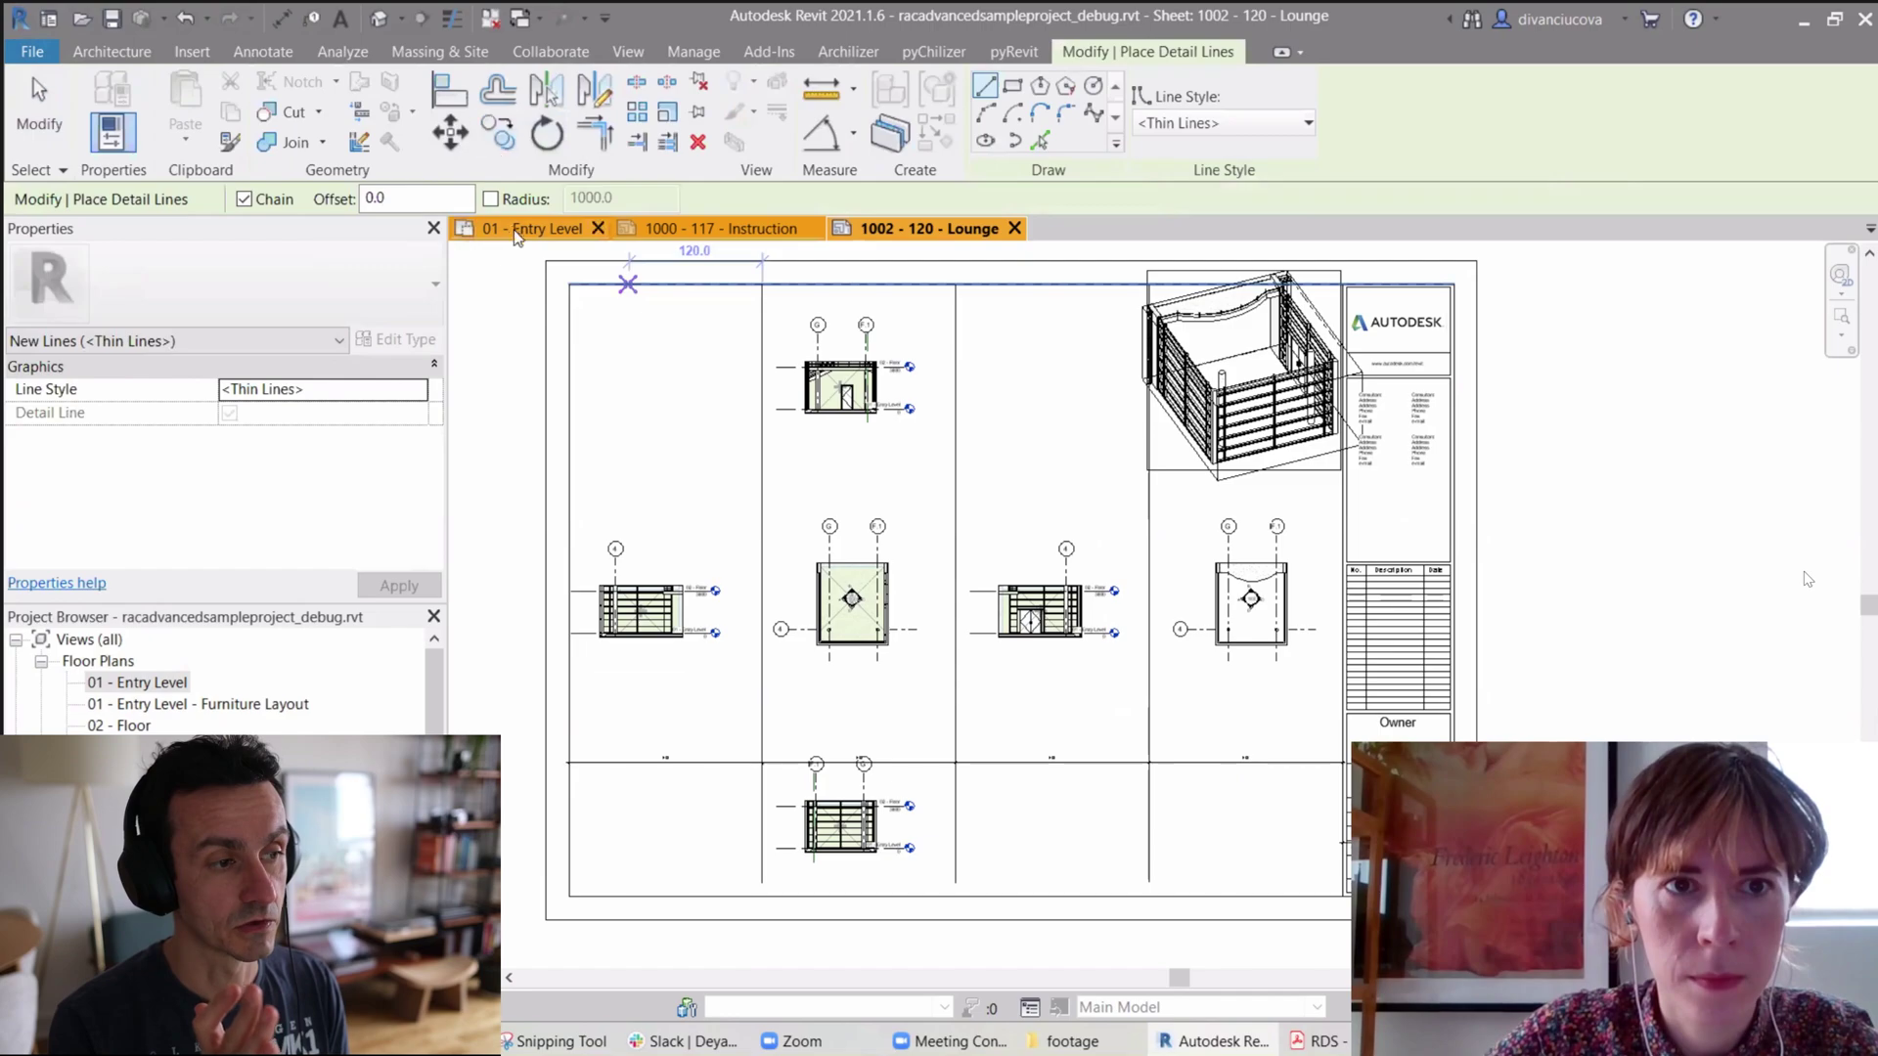
click(569, 454)
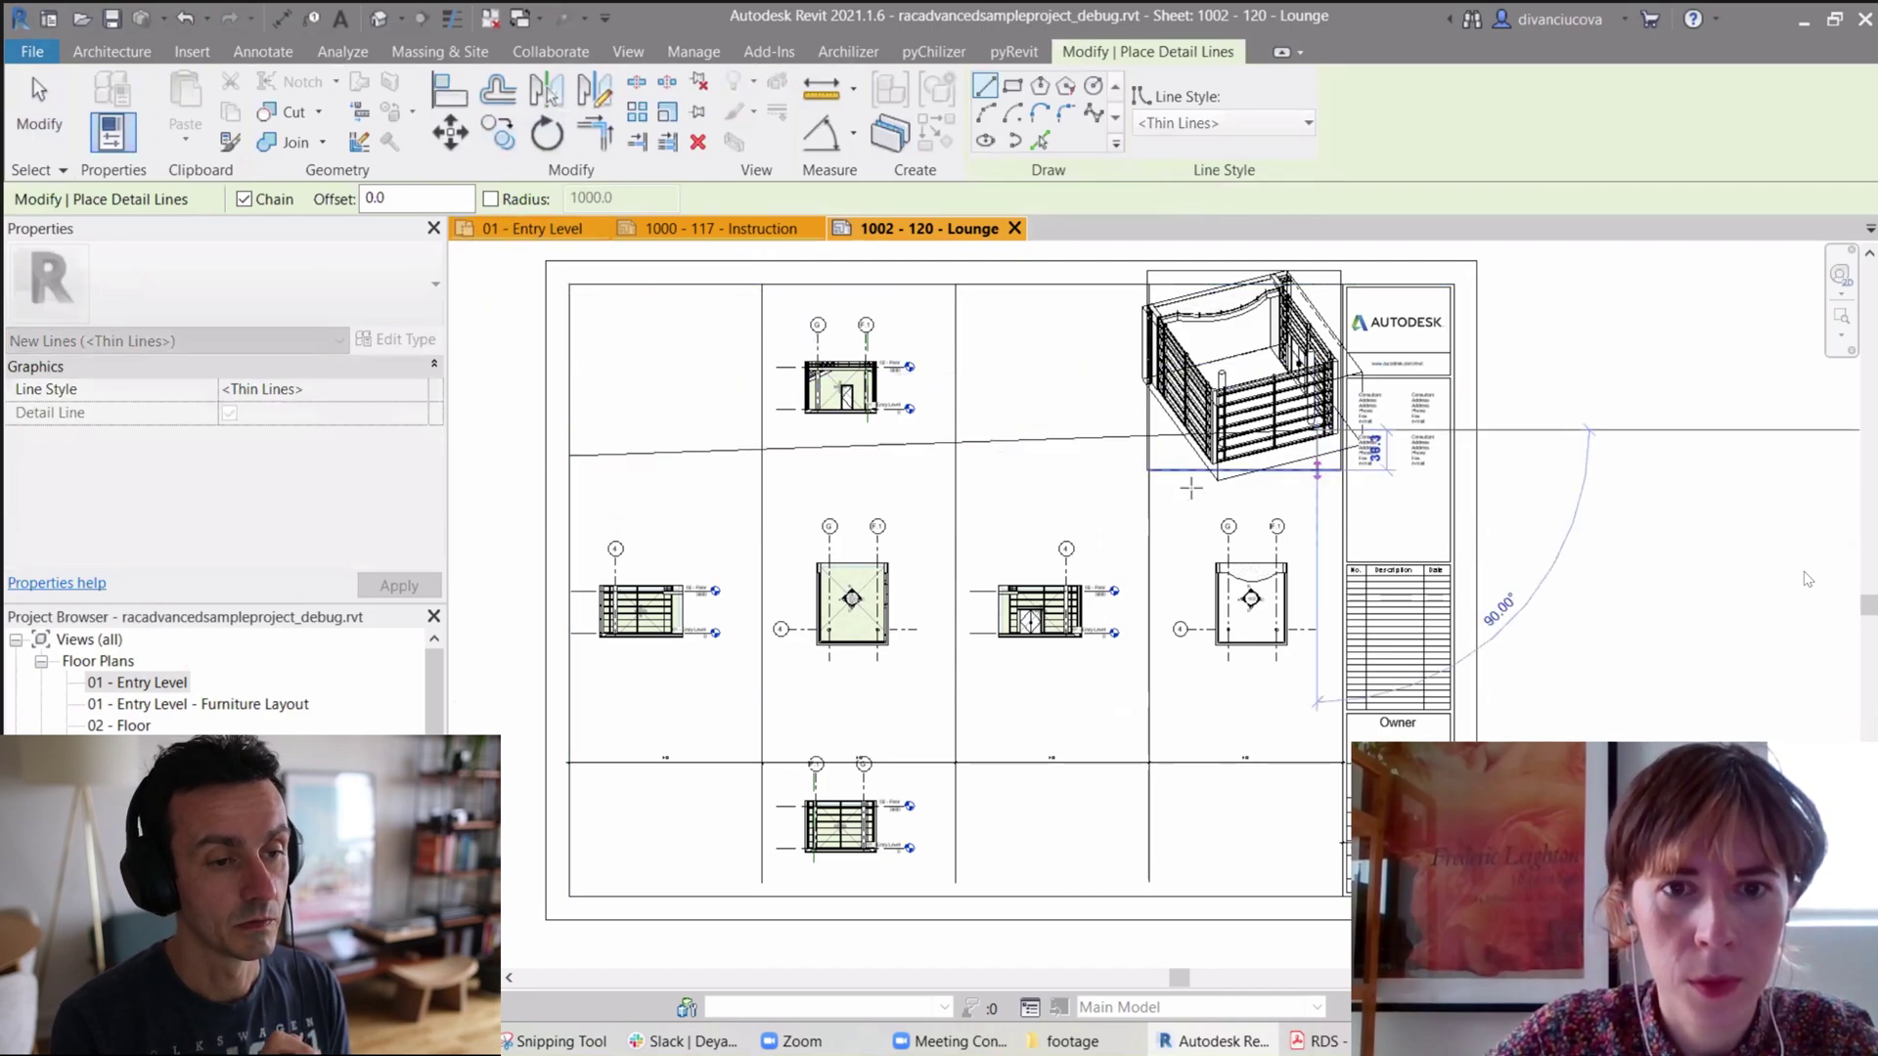
click(1332, 427)
key(Escape)
key(Escape)
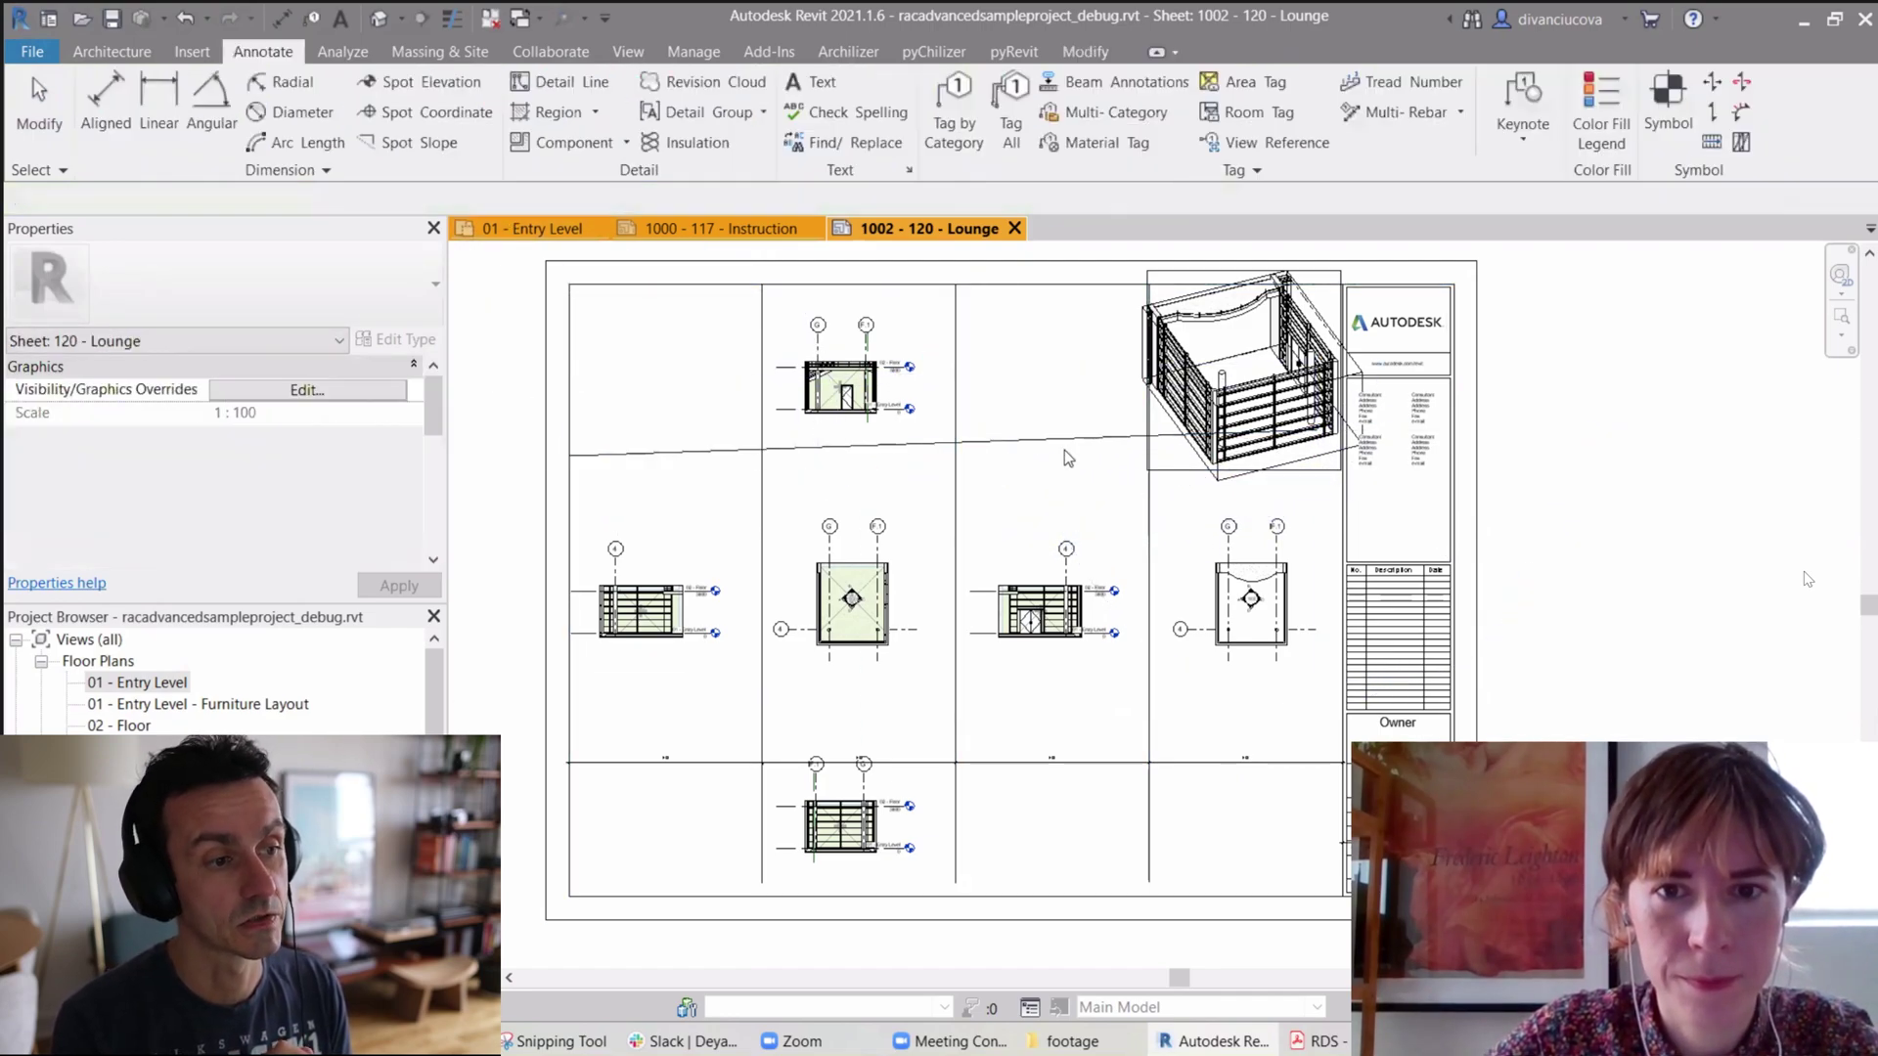
click(1319, 431)
drag(1319, 432, 1395, 455)
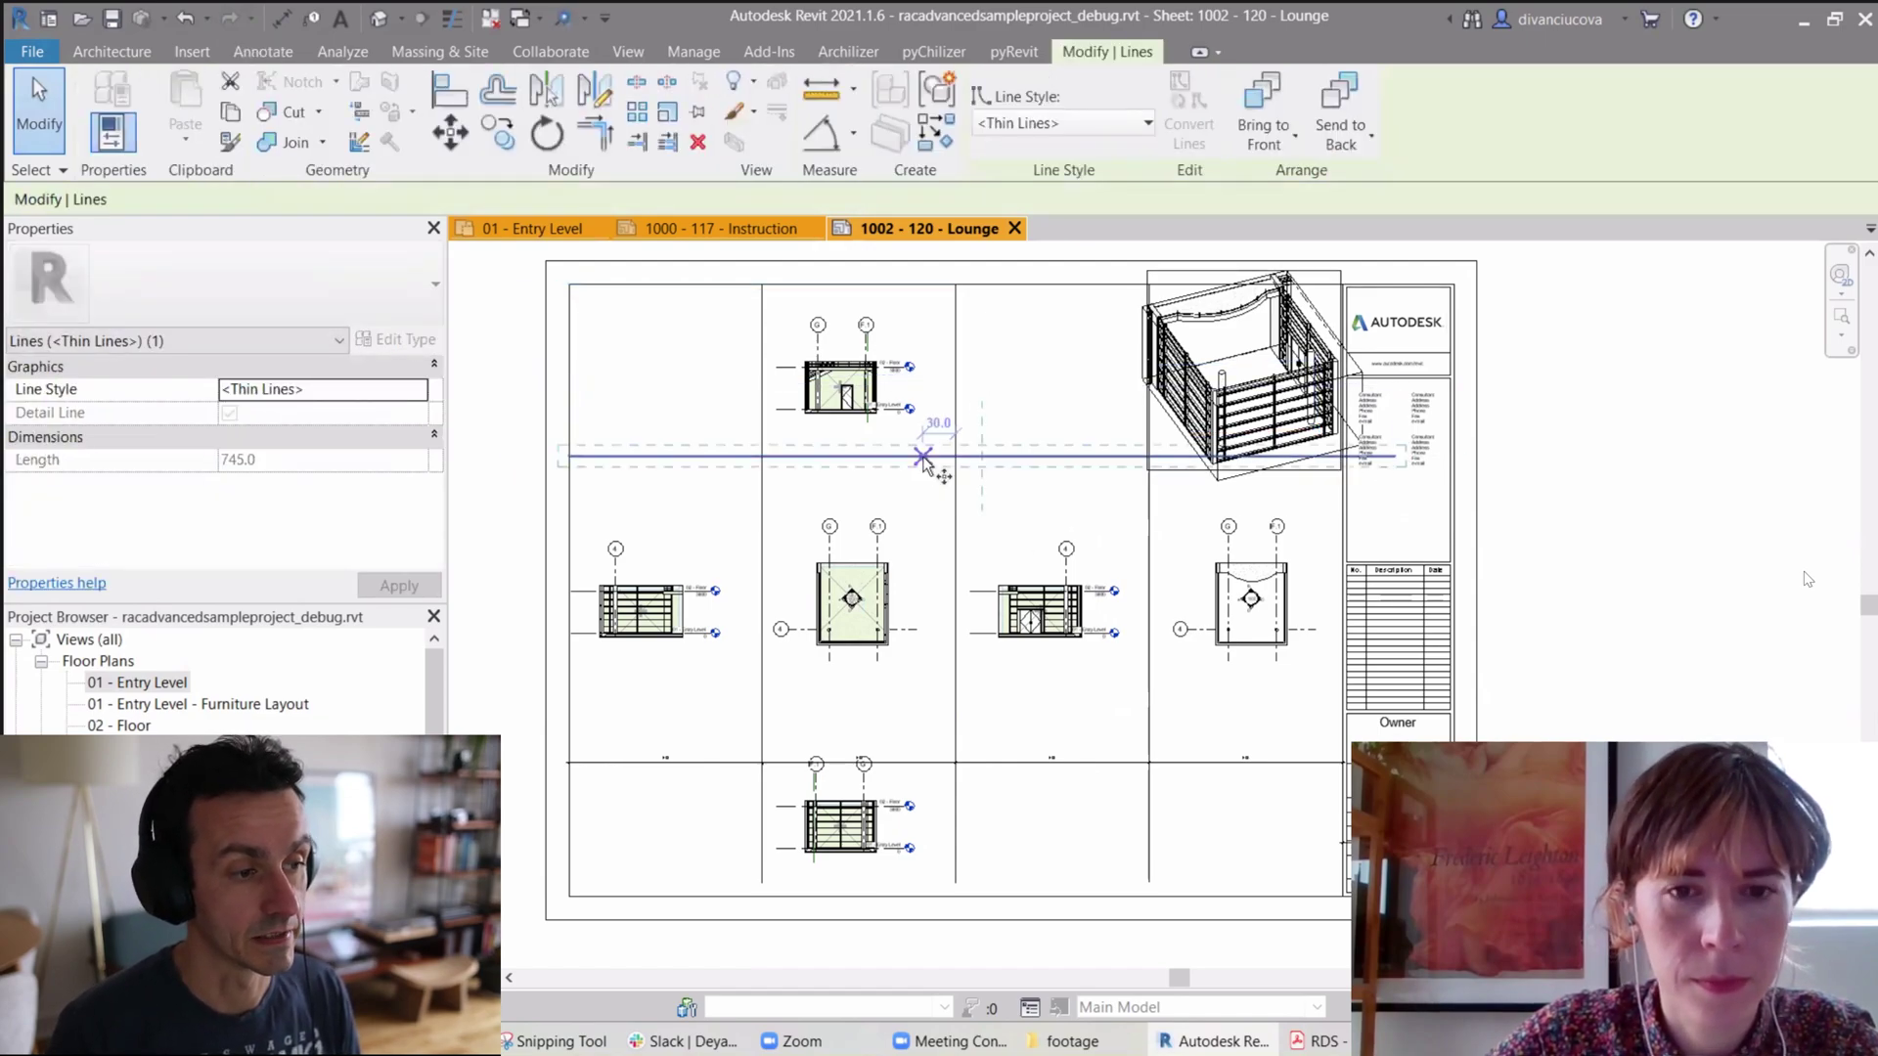
Step: Copy the horizontal line above the lower elevation and use an aligned dimension to space both lines equally over the sheet height
ctrl+drag(924, 465, 924, 699)
click(999, 837)
key(d)
key(i)
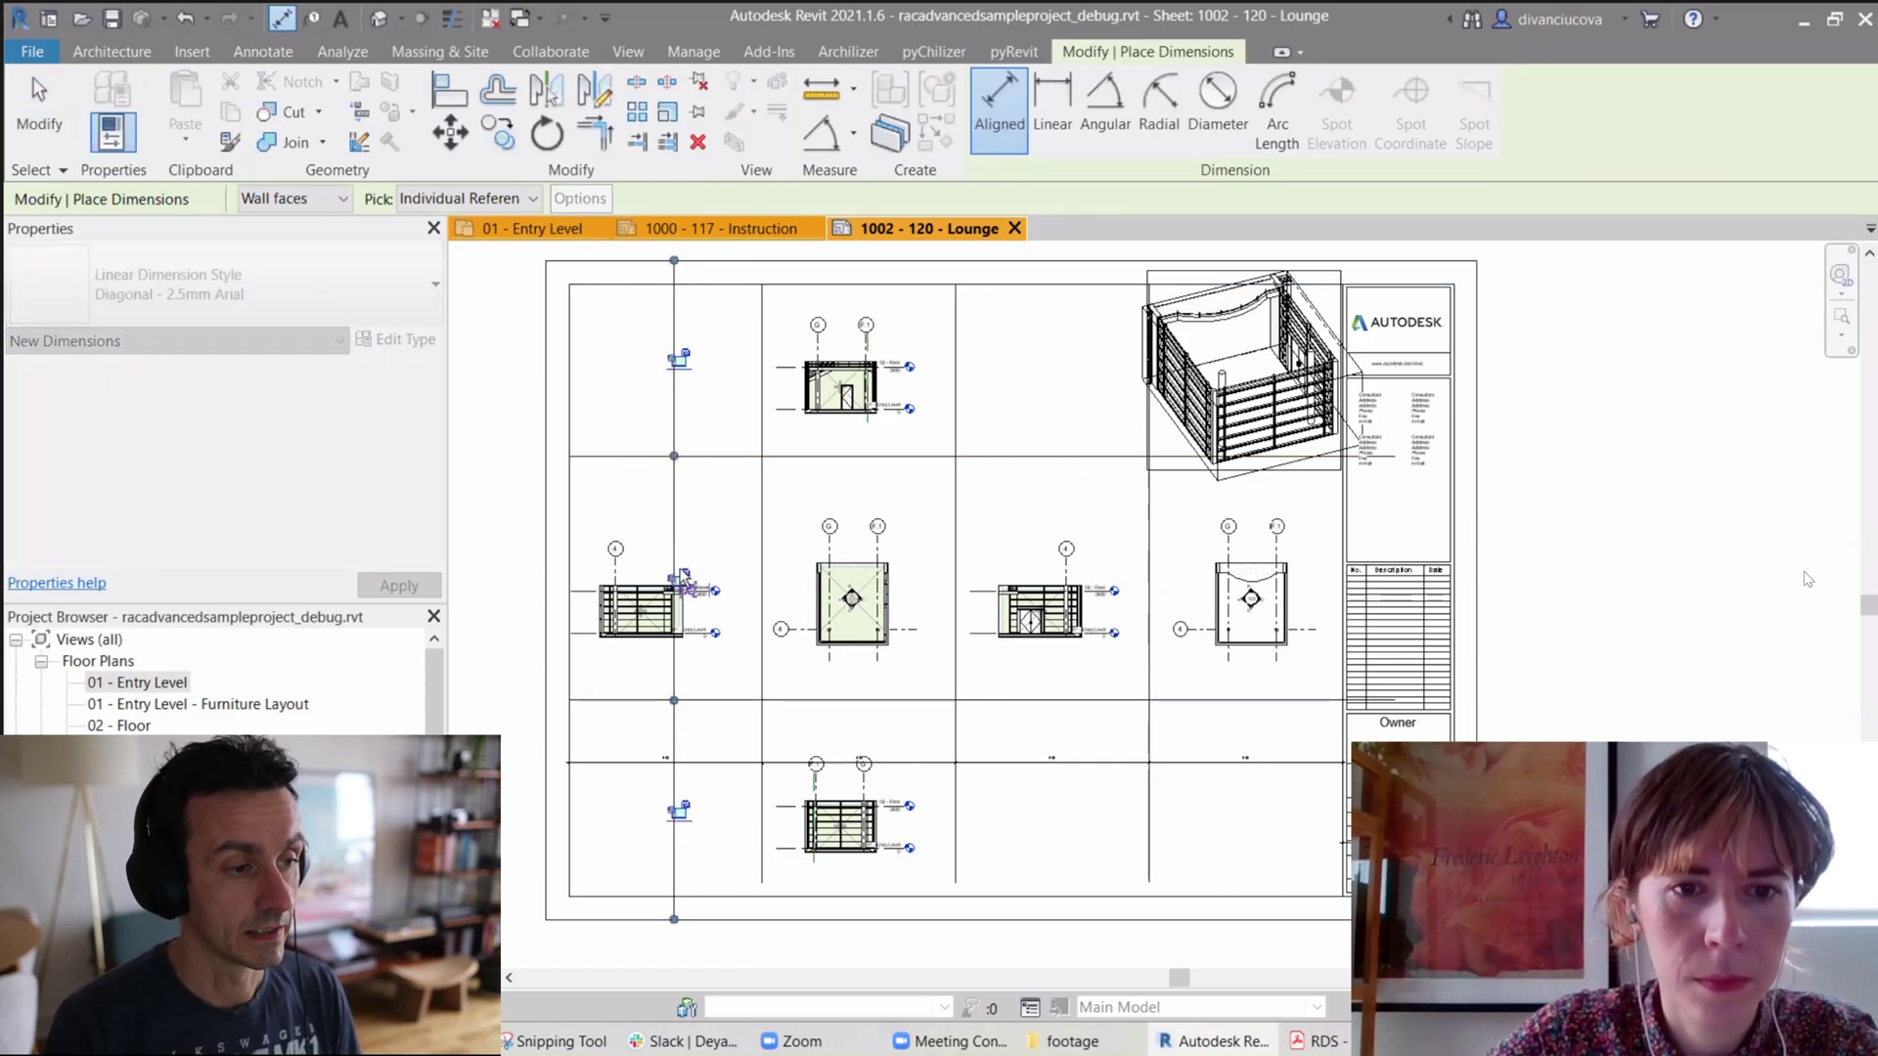
key(Escape)
key(Escape)
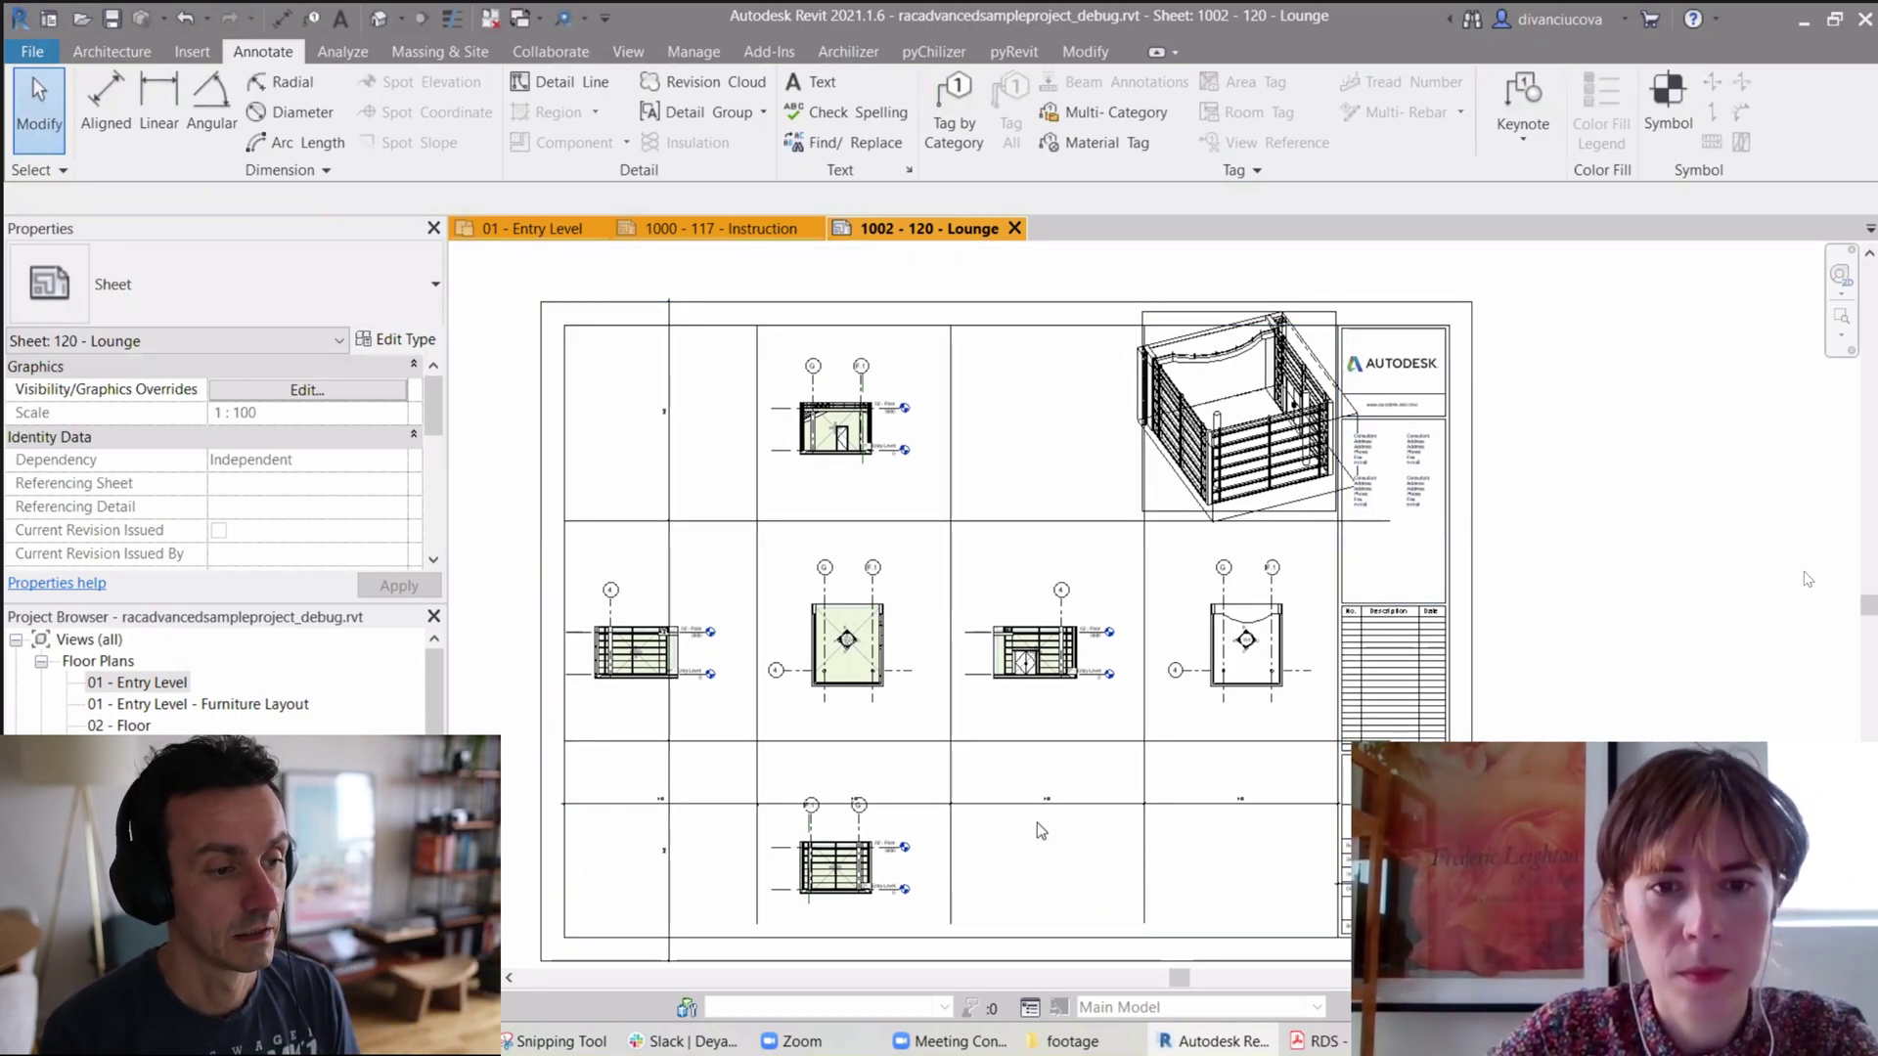
Step: Return to floor plan 01 - Entry Level and review the Layout orientation options in the Set Sheet Number dialog
key(alt+Tab)
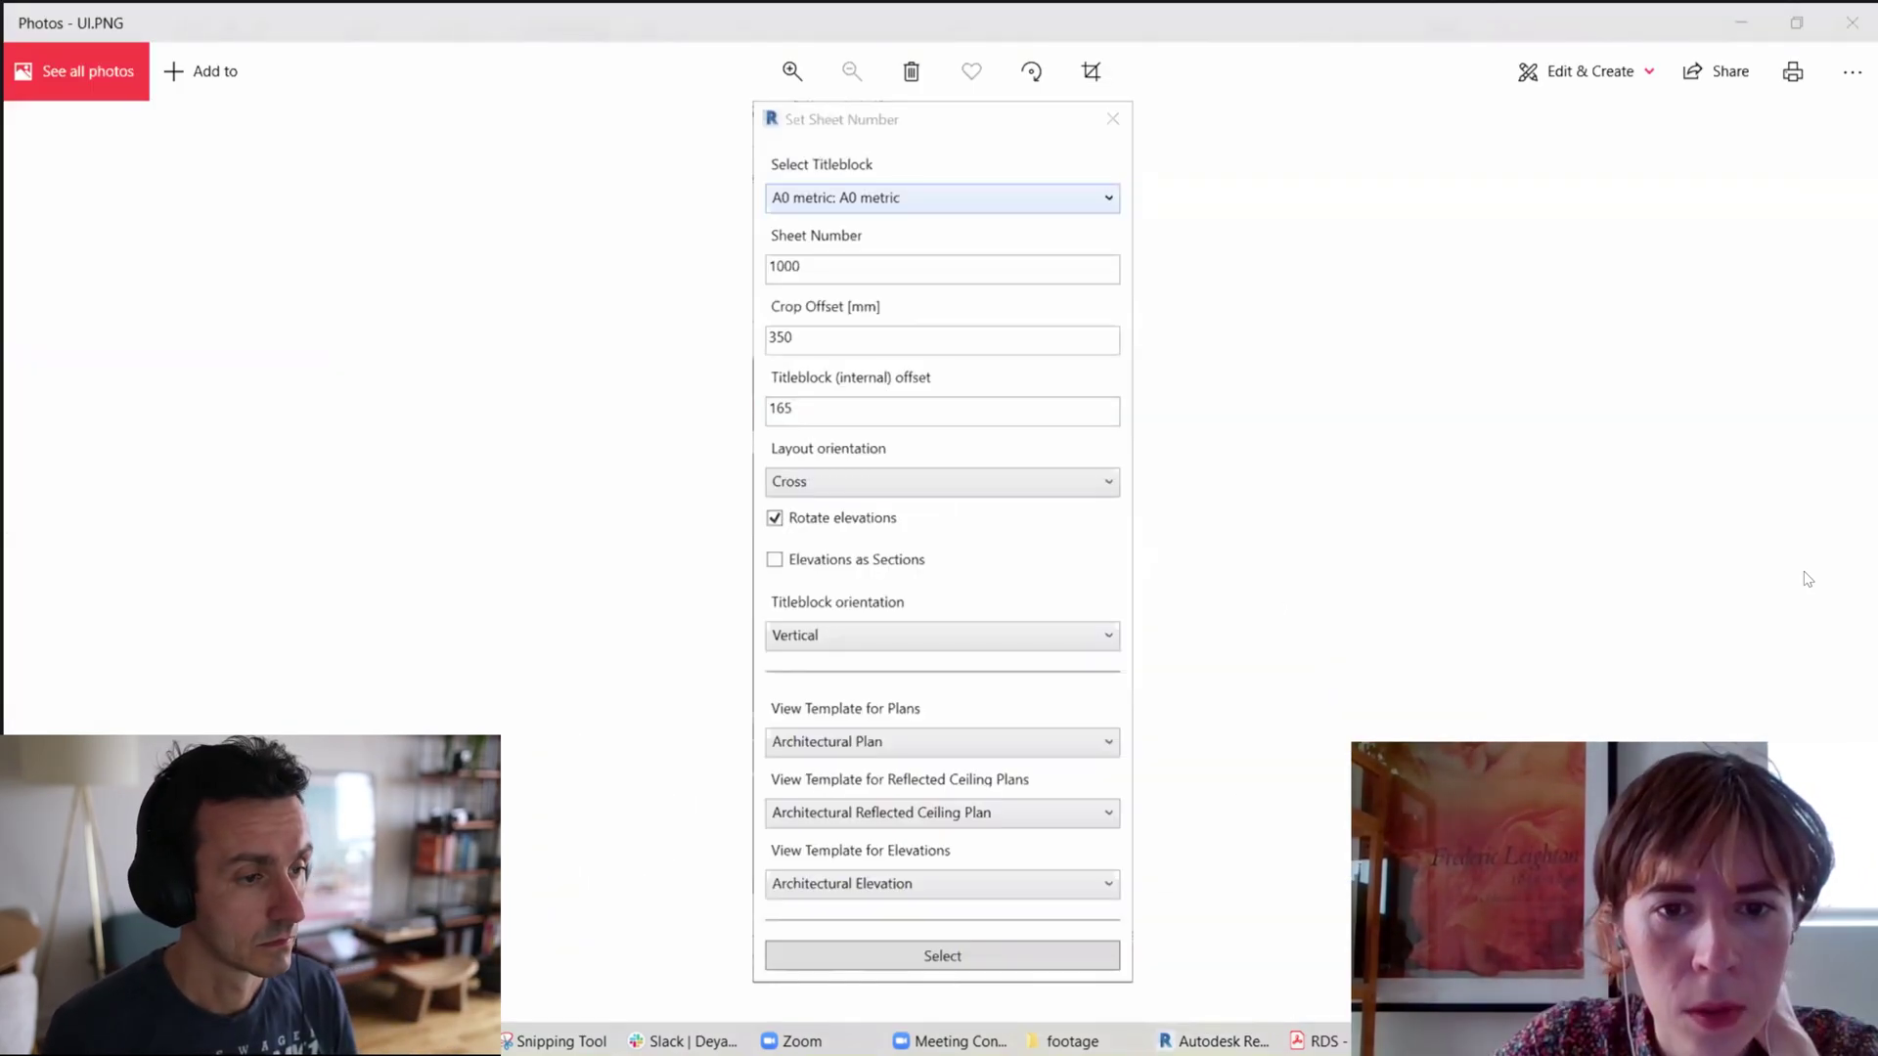
key(alt+Tab)
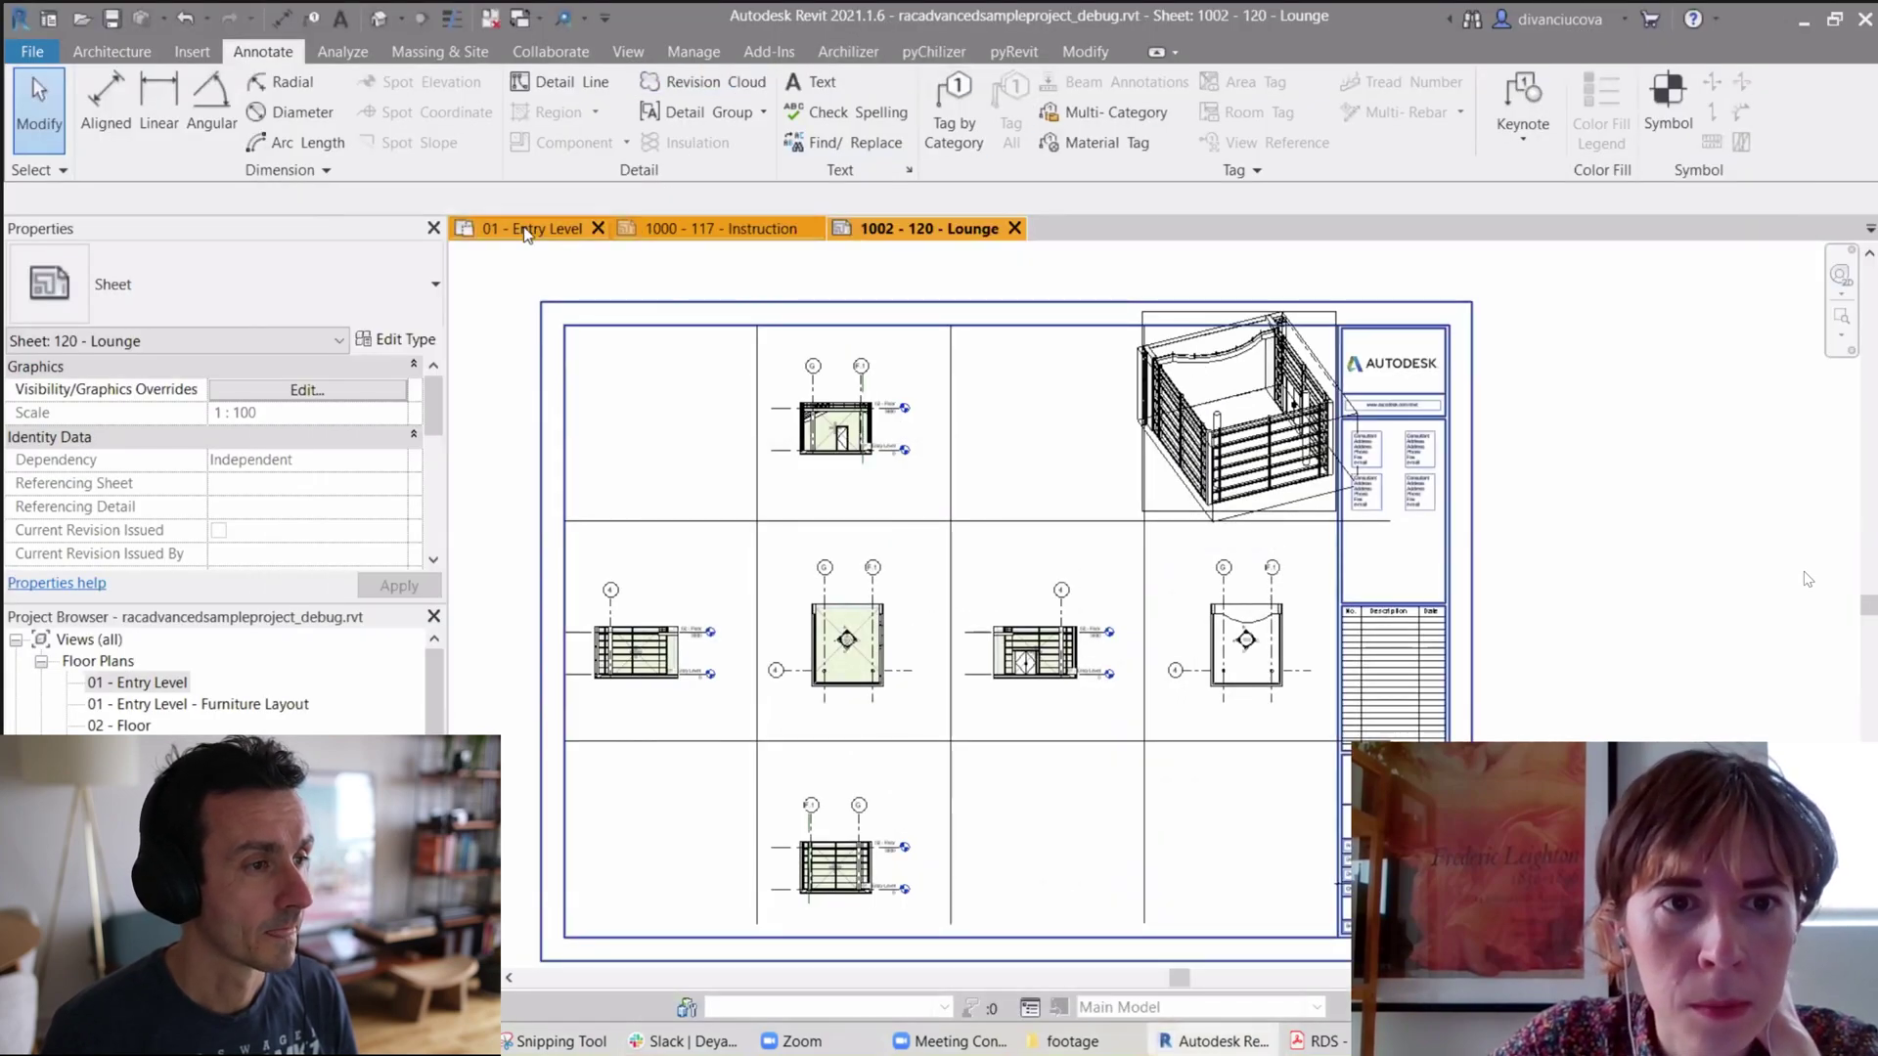
click(525, 231)
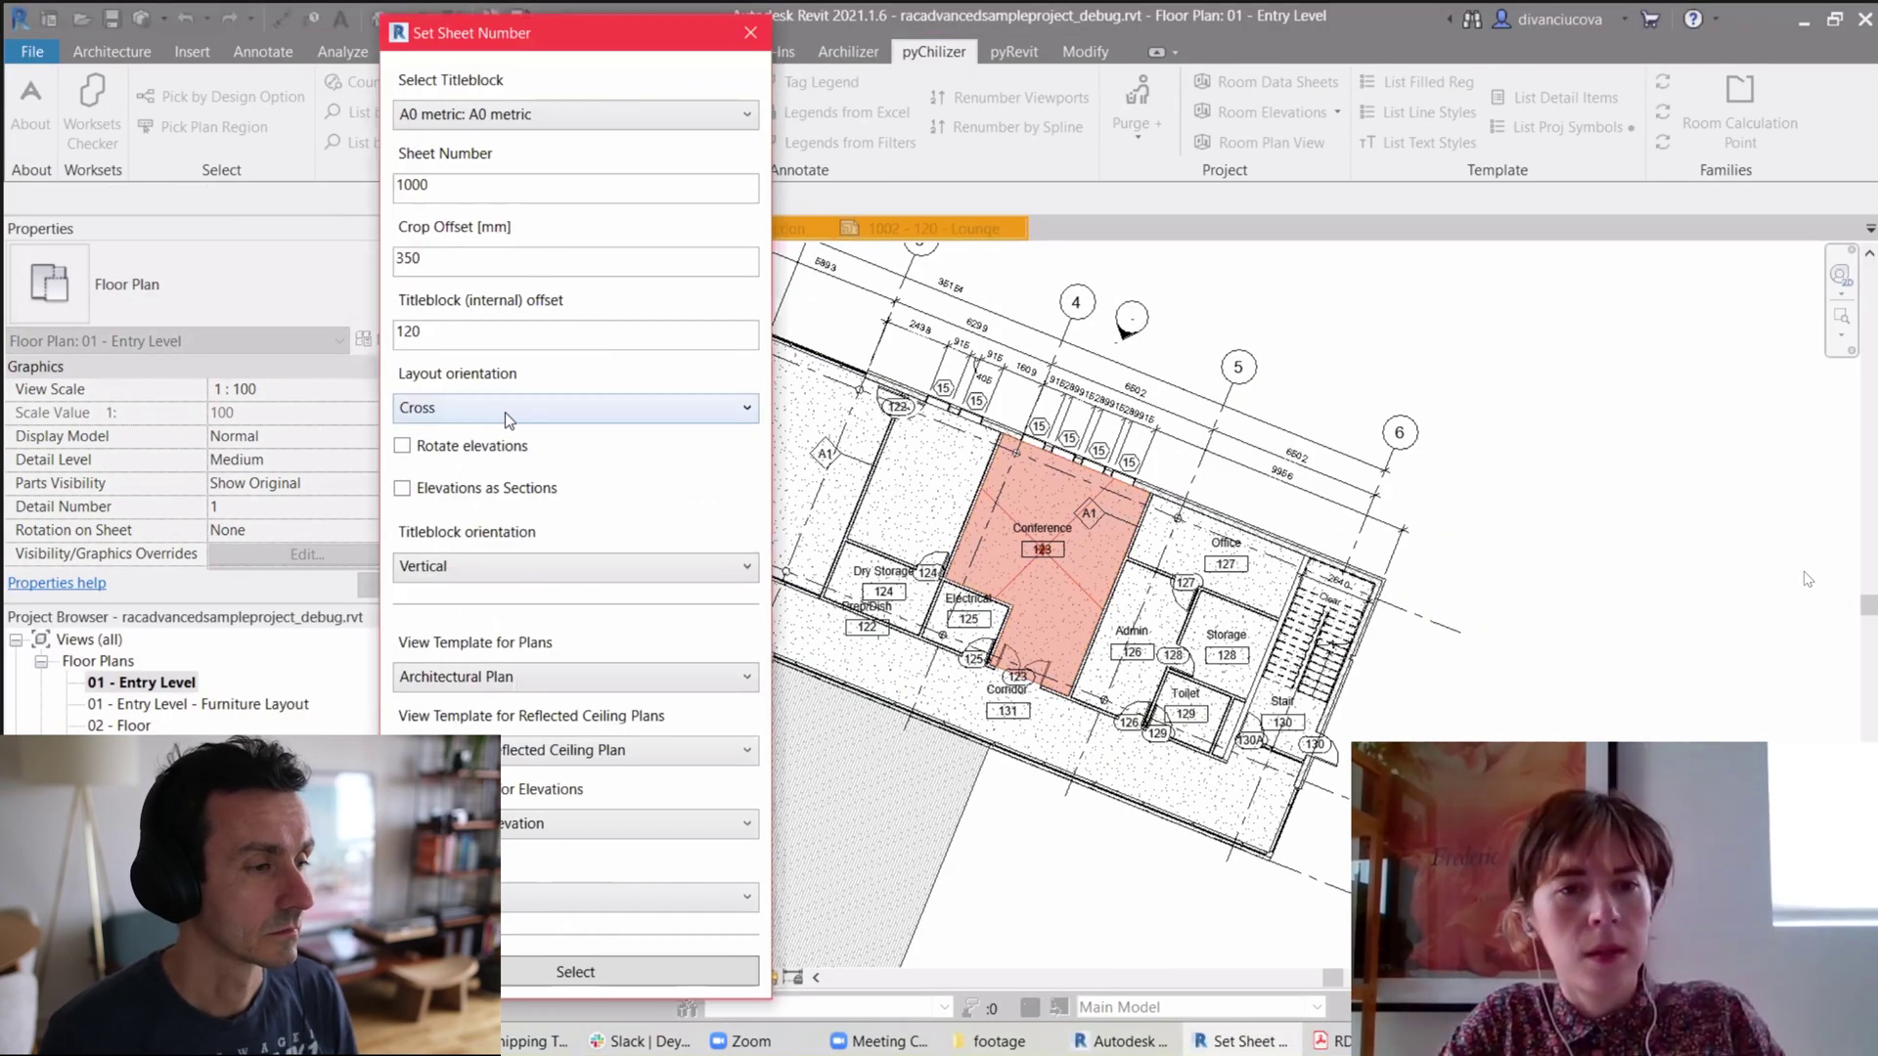
click(442, 408)
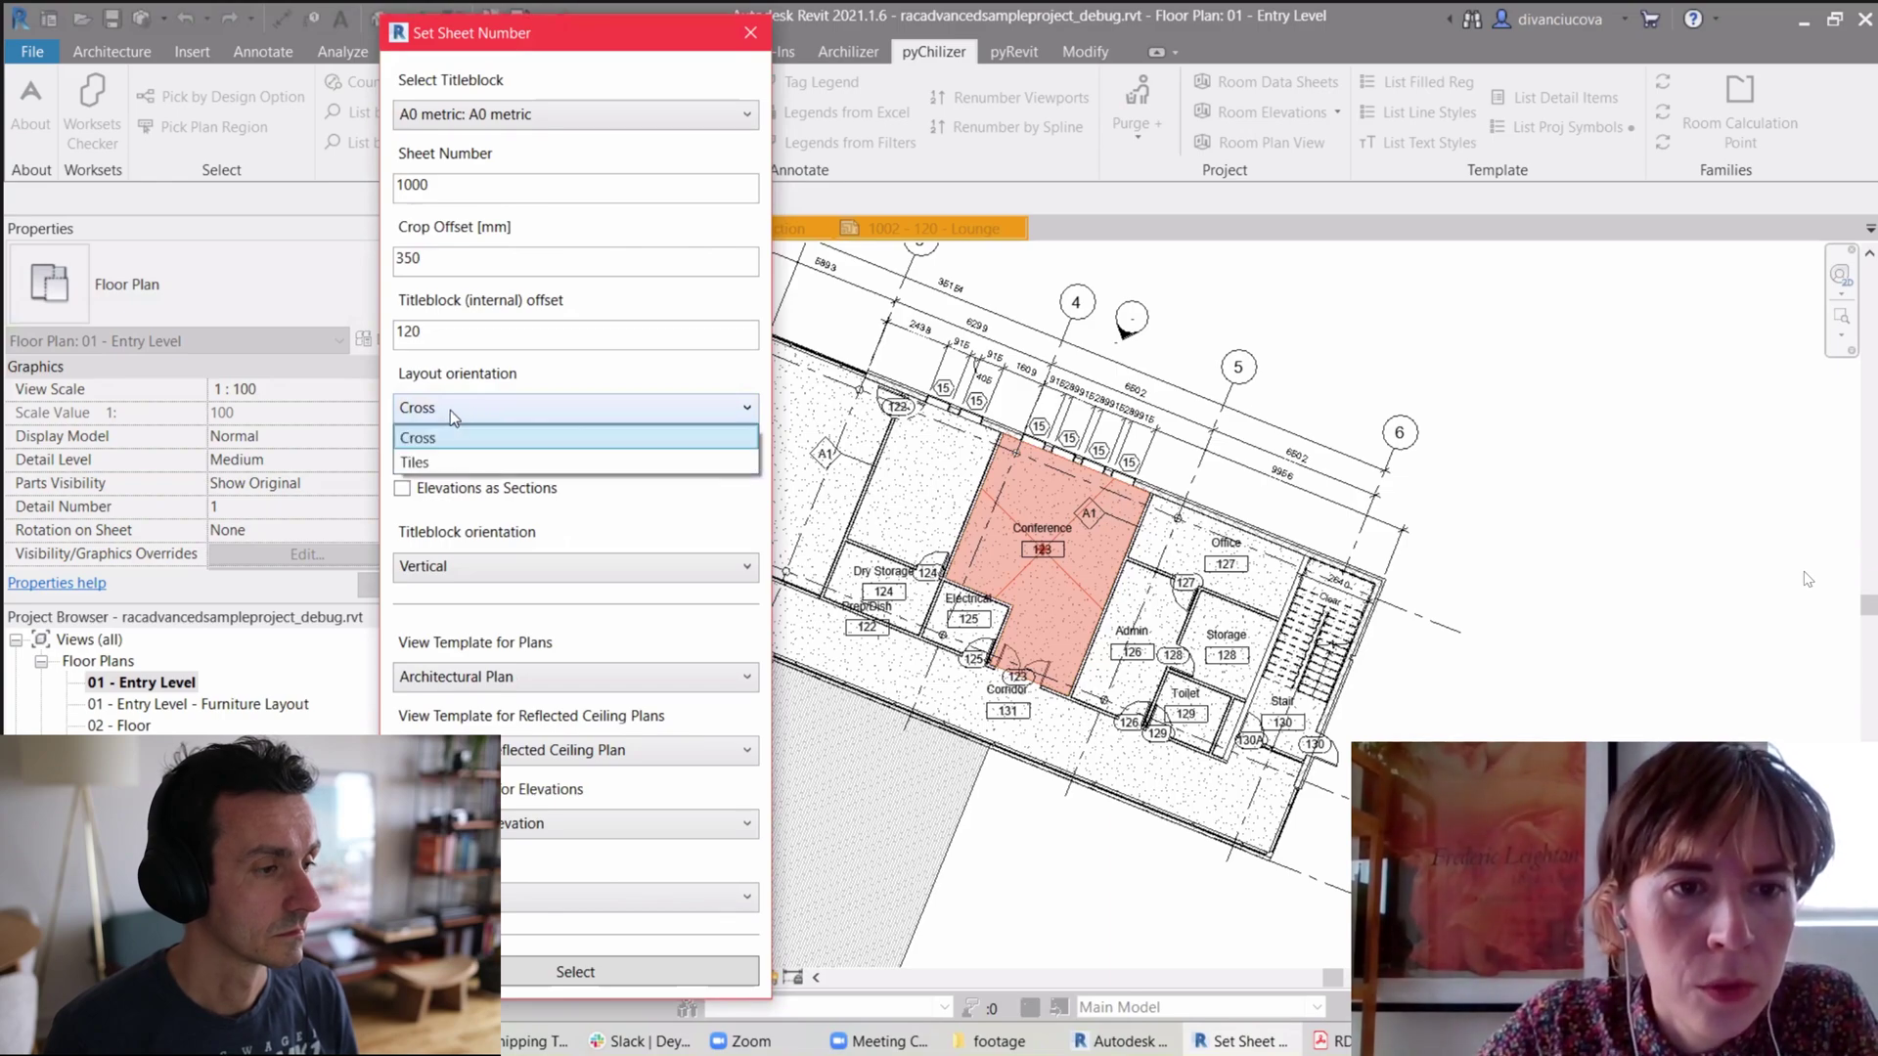
click(450, 409)
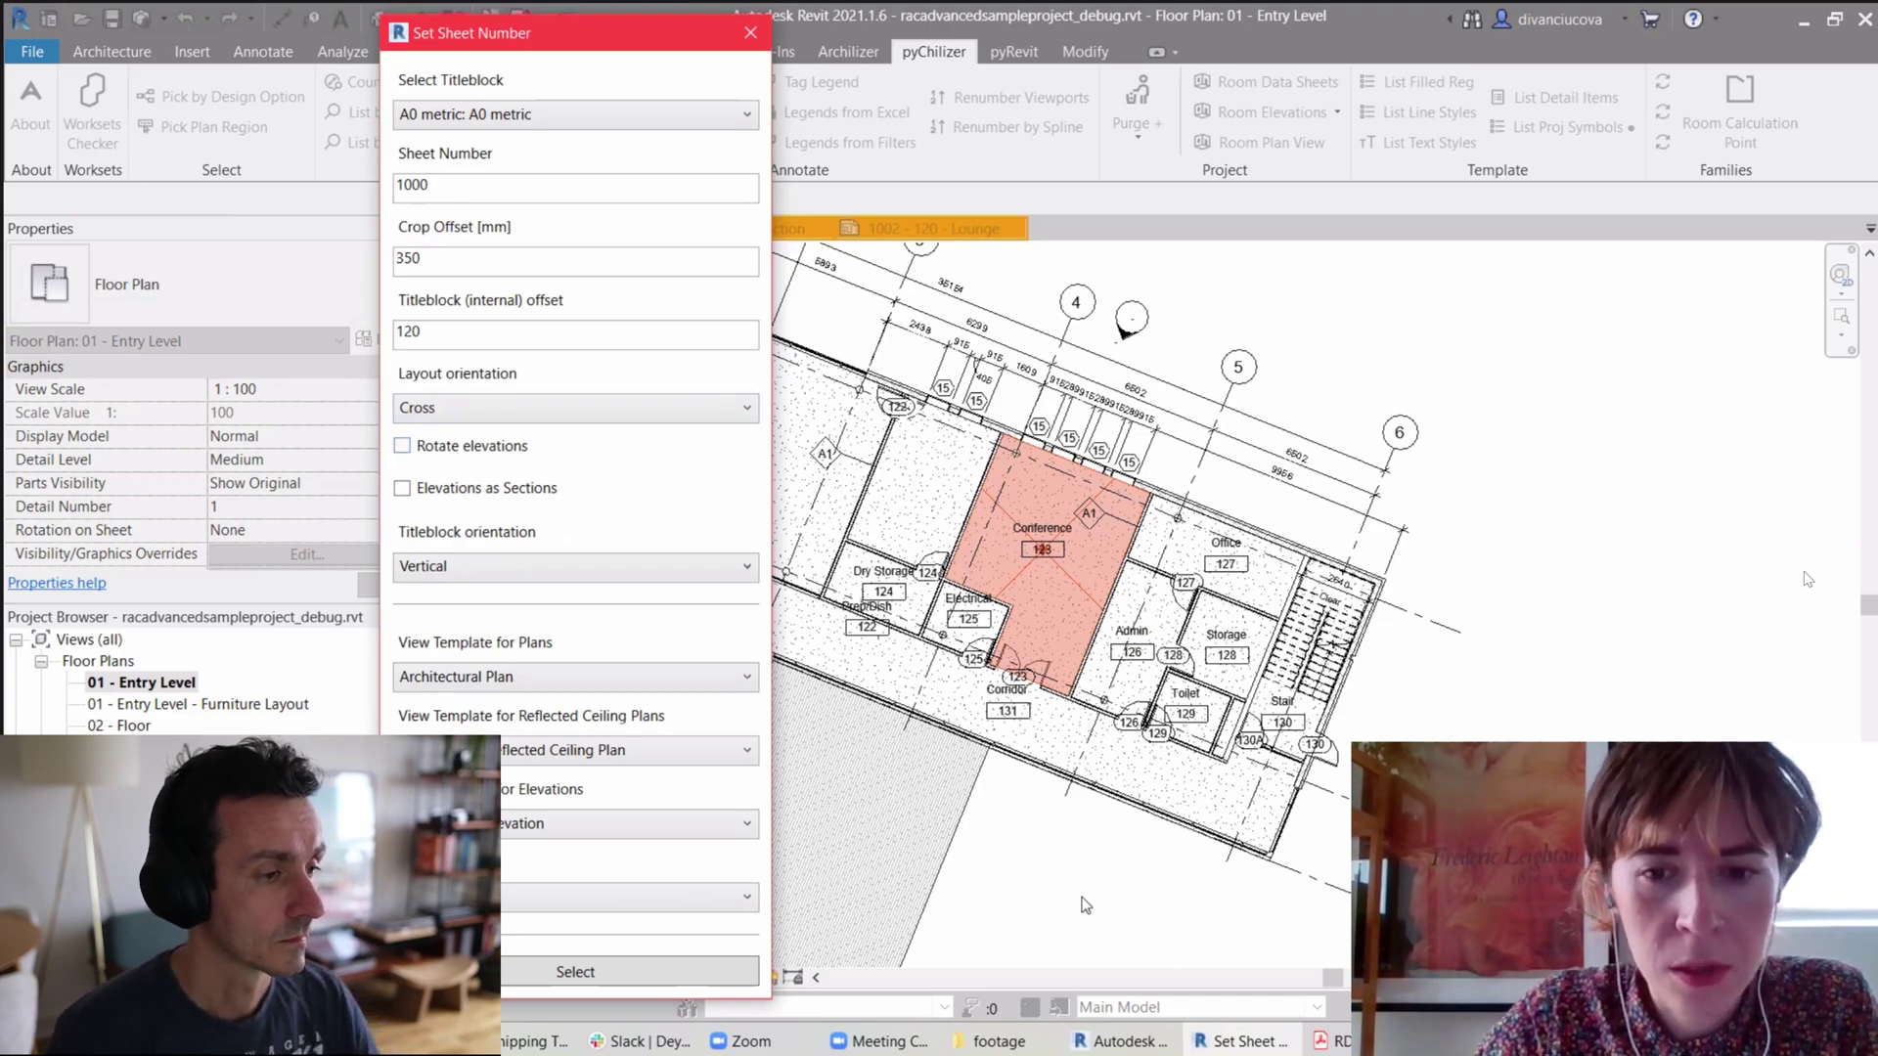
Step: Switch to Adobe Acrobat, show the RDS - Cross Layout PDF and move the Set Sheet Number dialog clear of its views
click(1325, 1041)
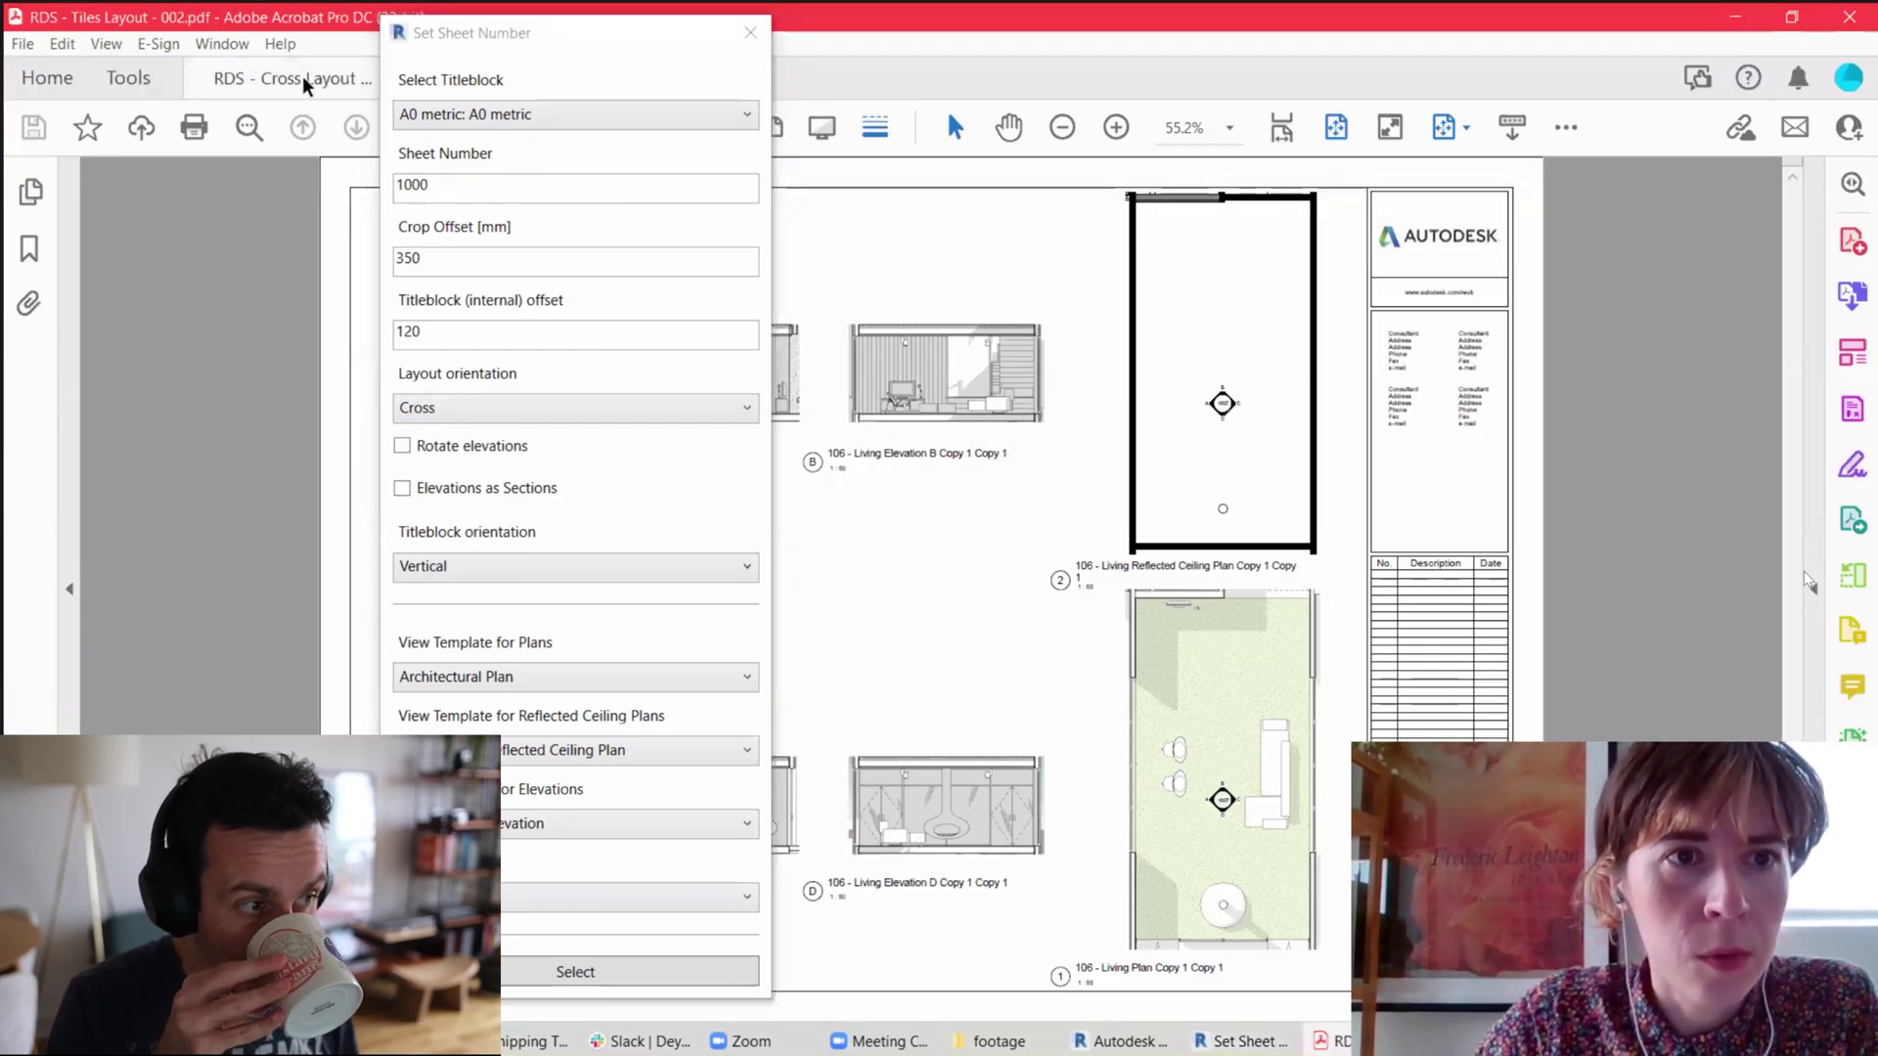
click(303, 78)
click(587, 32)
drag(587, 33, 167, 24)
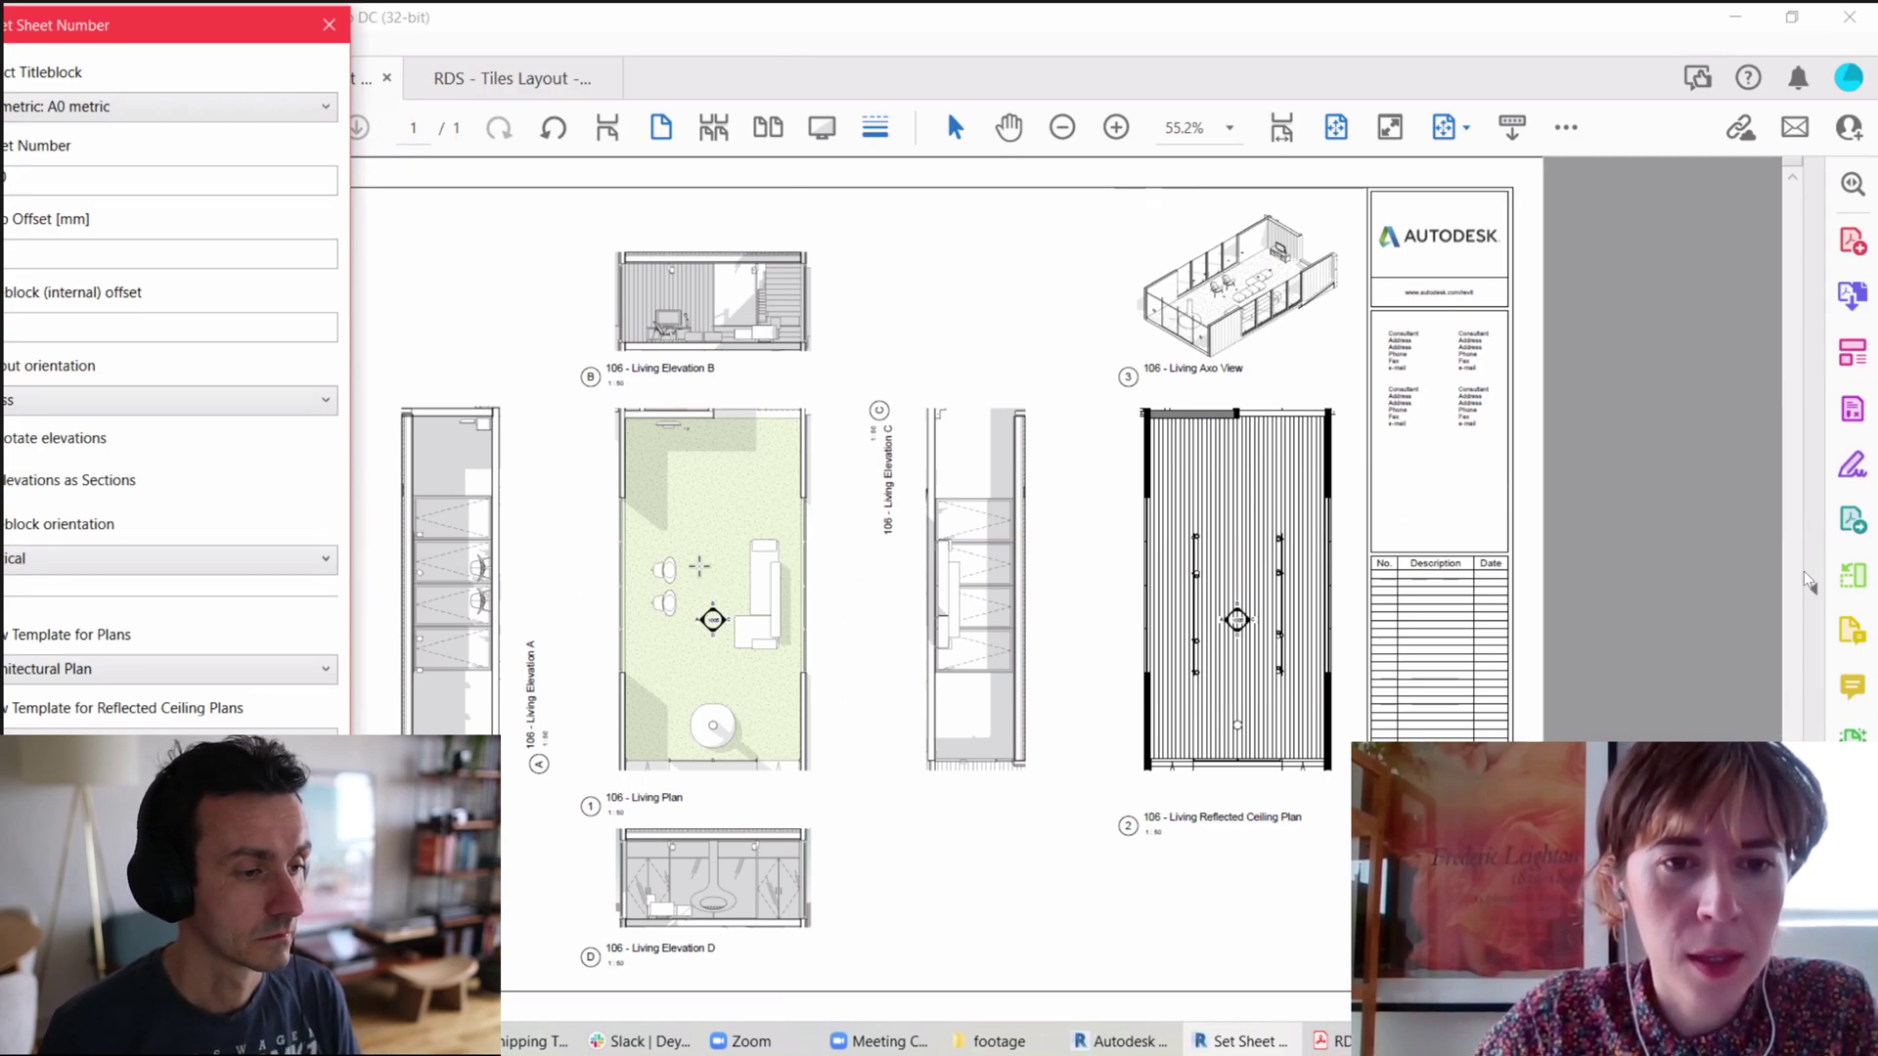
drag(160, 45, 169, 45)
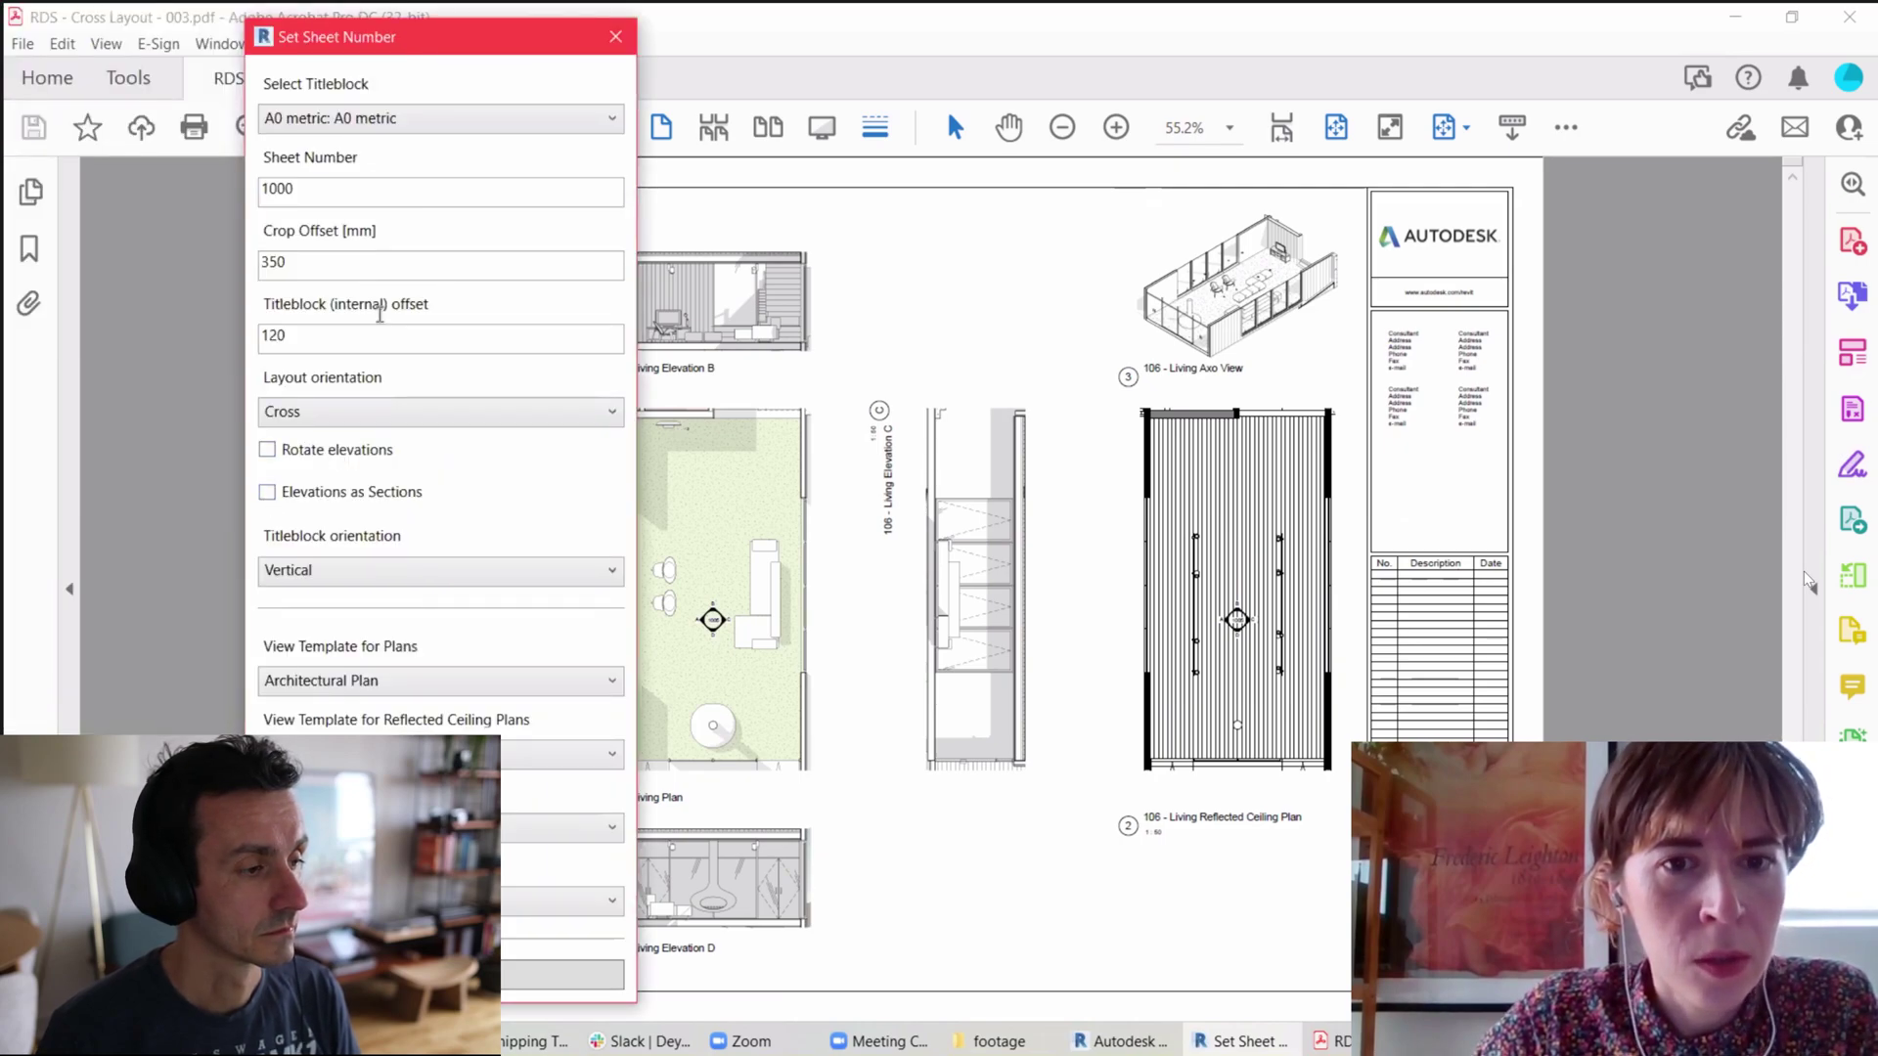
drag(431, 47, 195, 32)
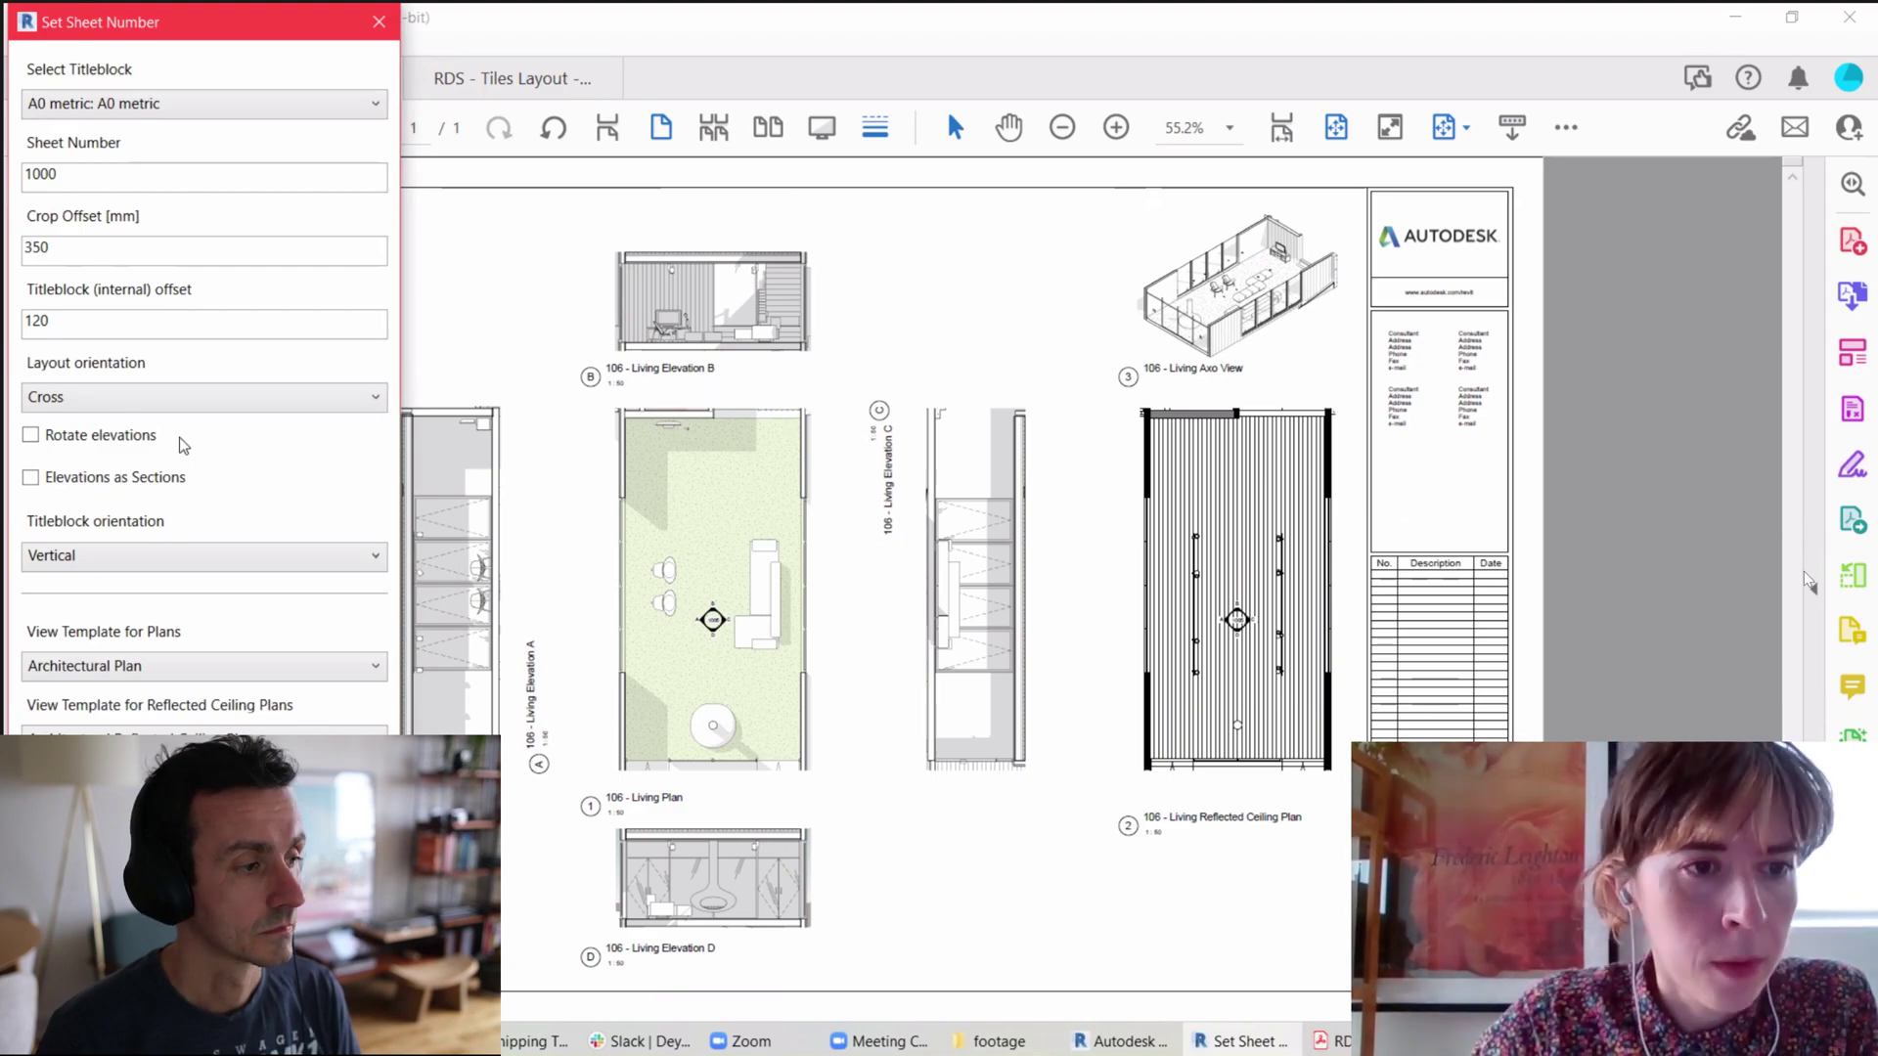
drag(221, 21, 274, 27)
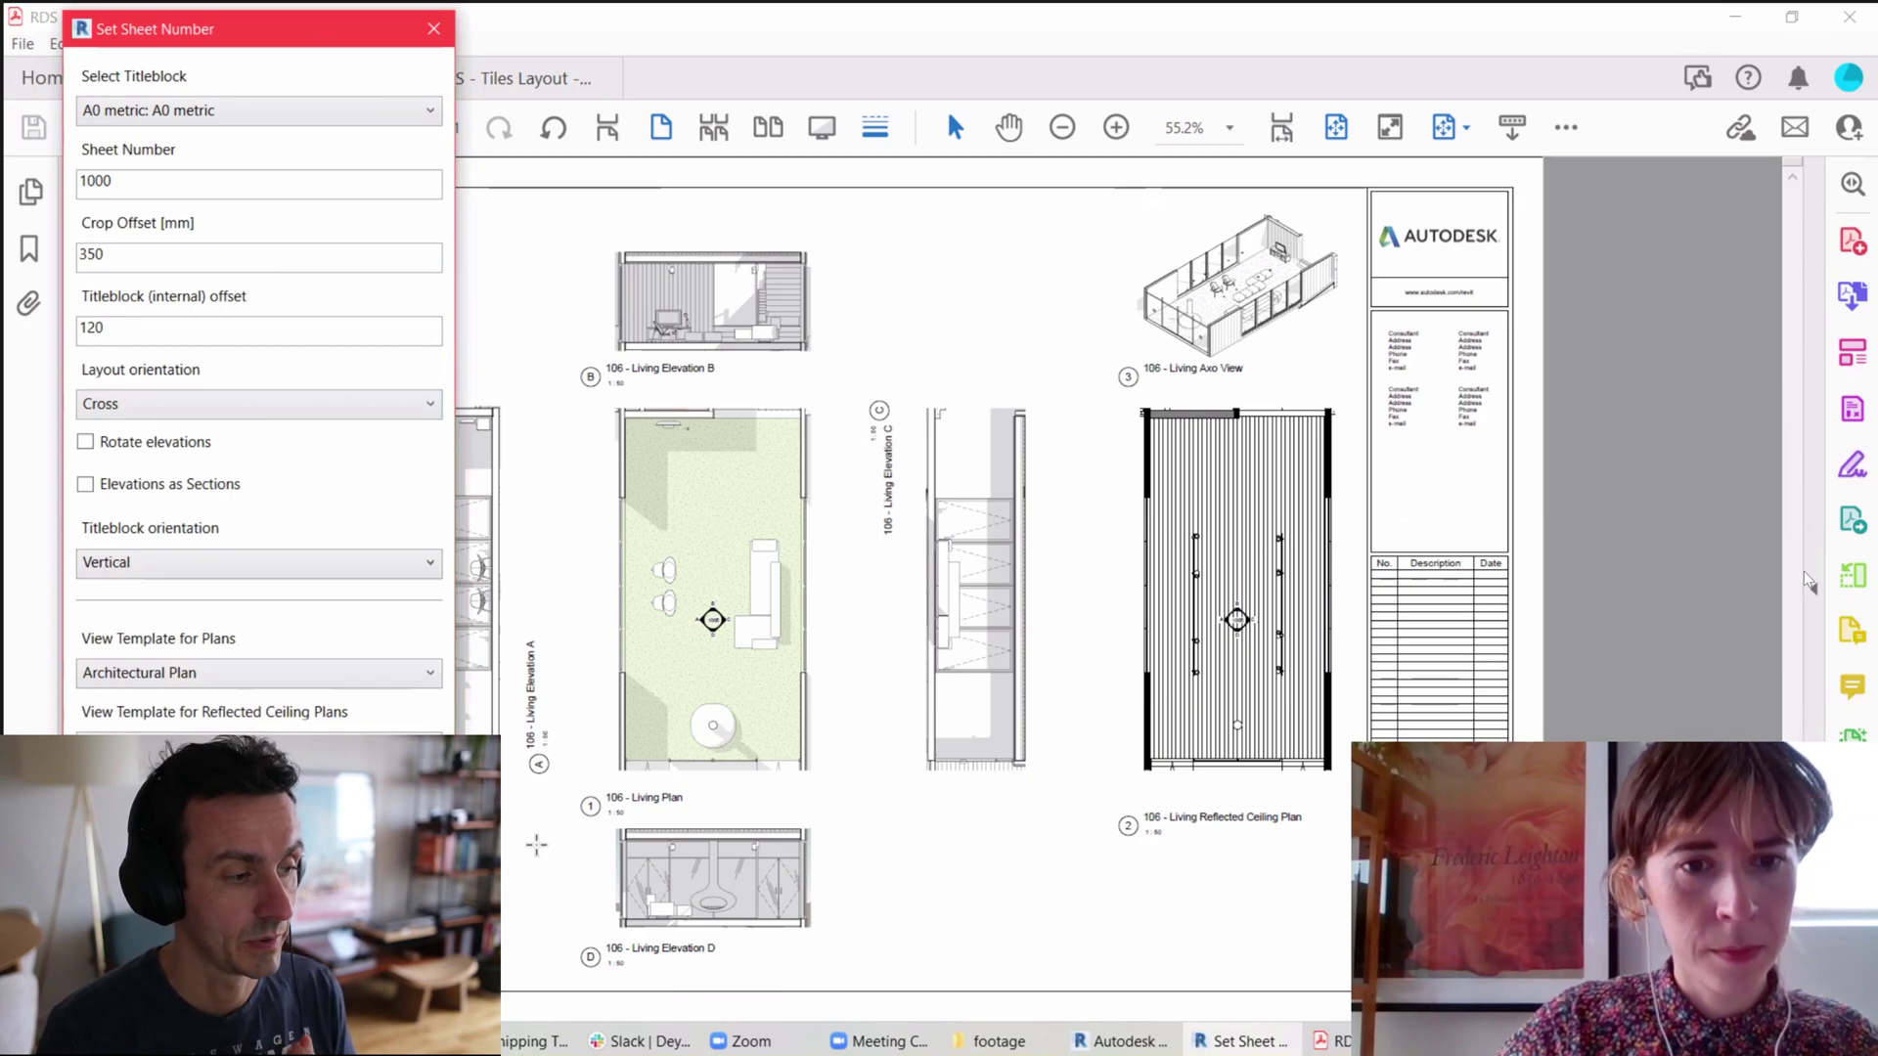
Step: Highlight the 106 - Living Plan view title on the cross layout PDF to examine how the views are named
click(660, 798)
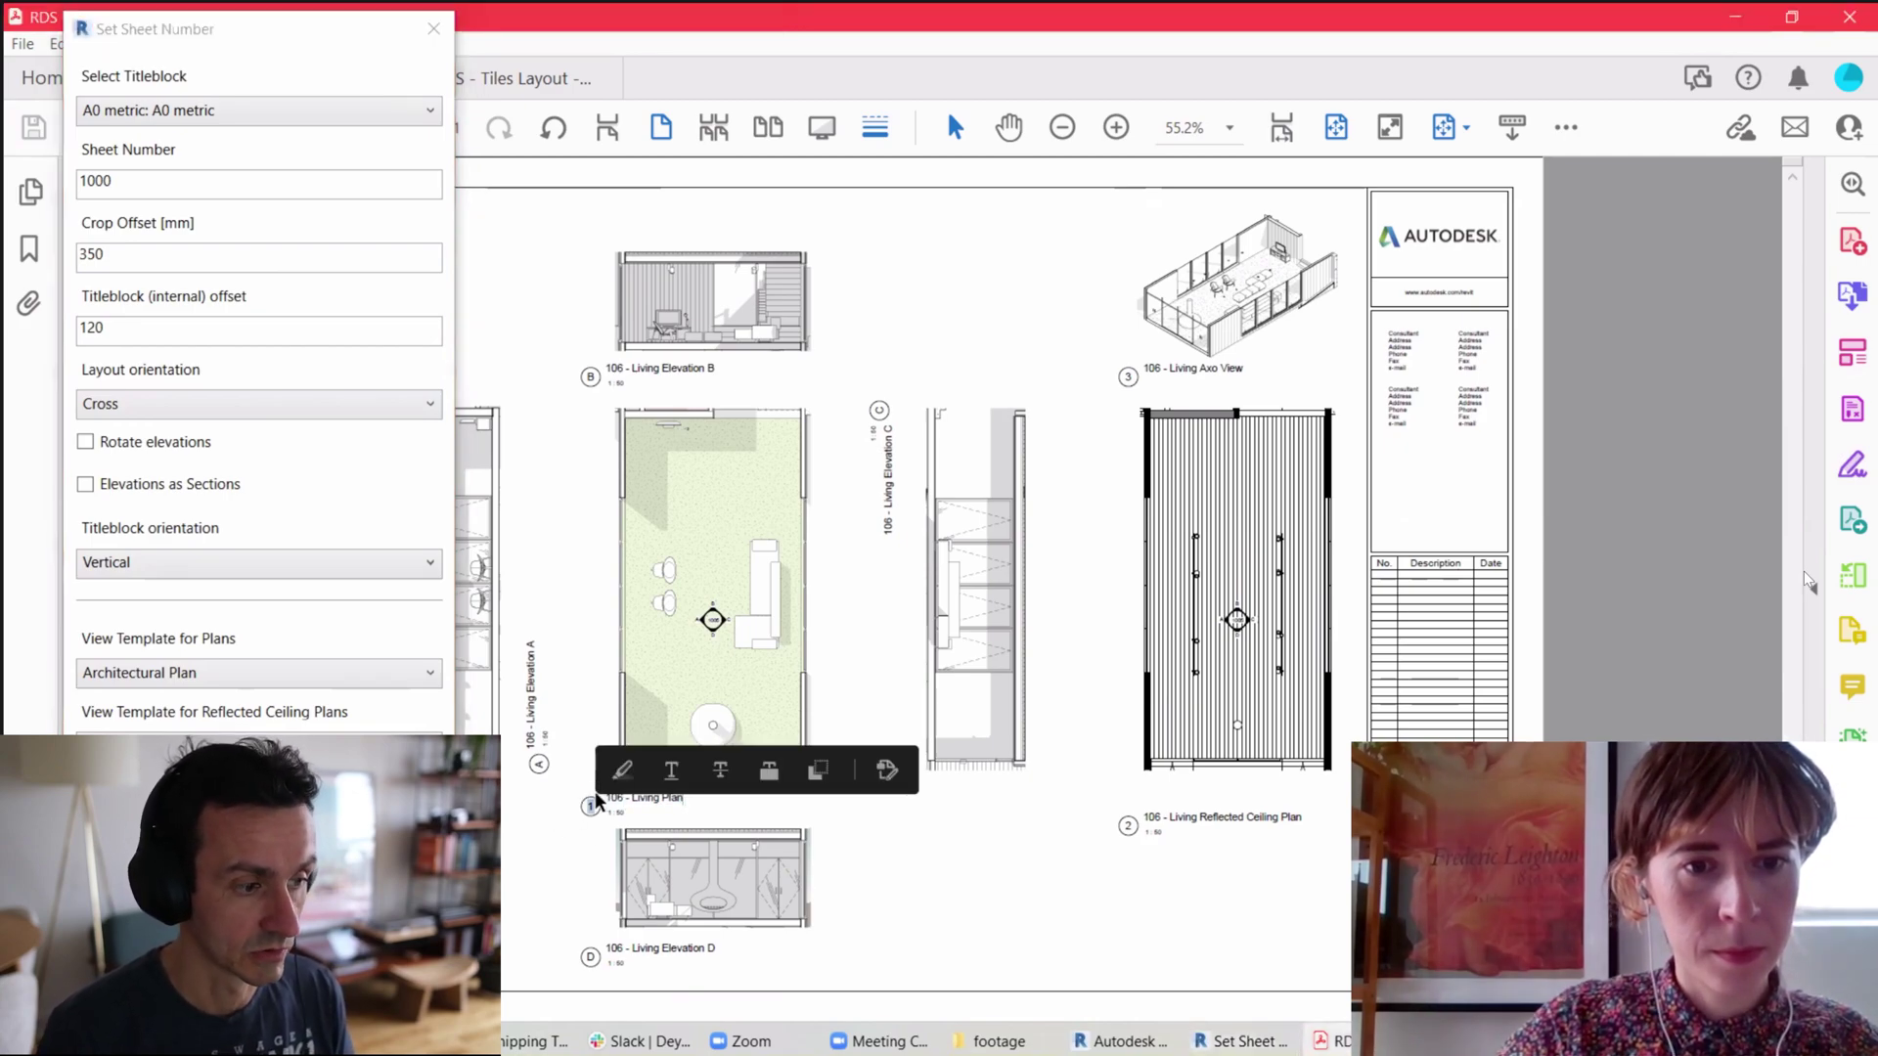
drag(604, 797, 682, 795)
key(alt+Tab)
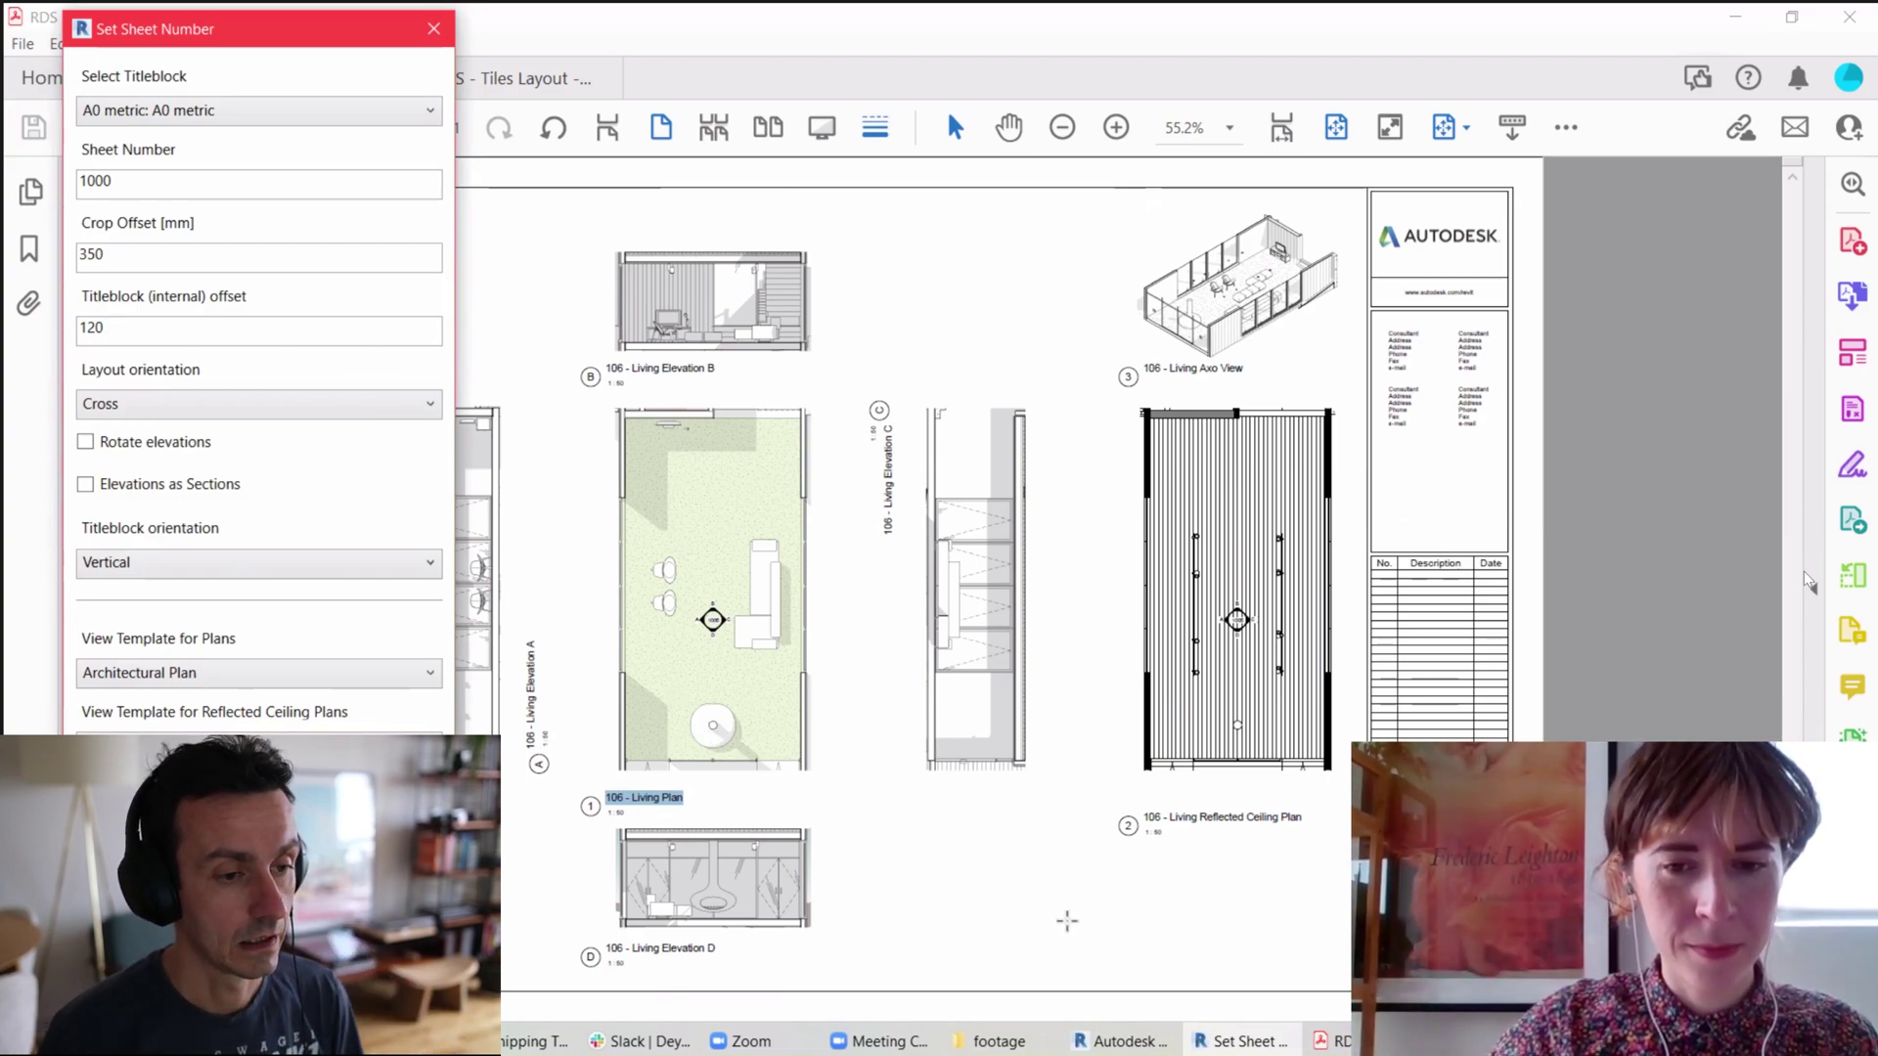
mouse_move(1180, 1034)
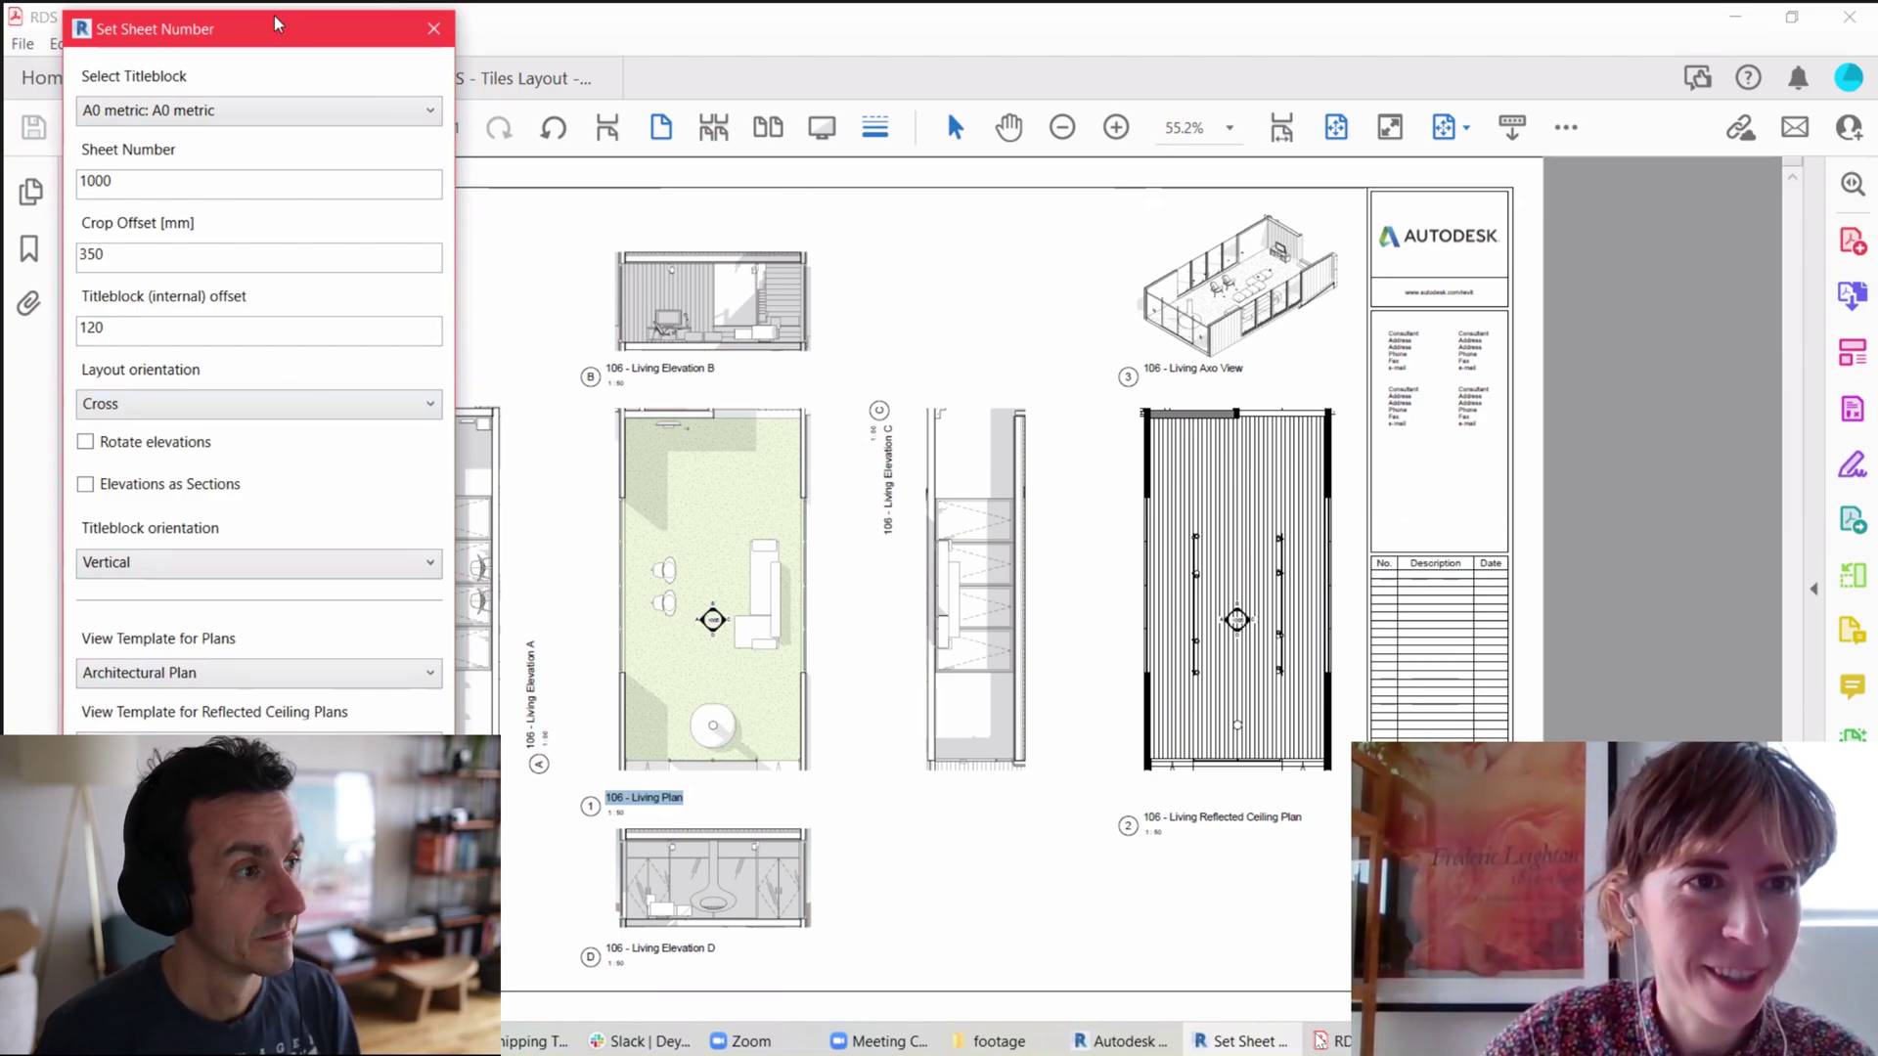
drag(66, 12, 73, 12)
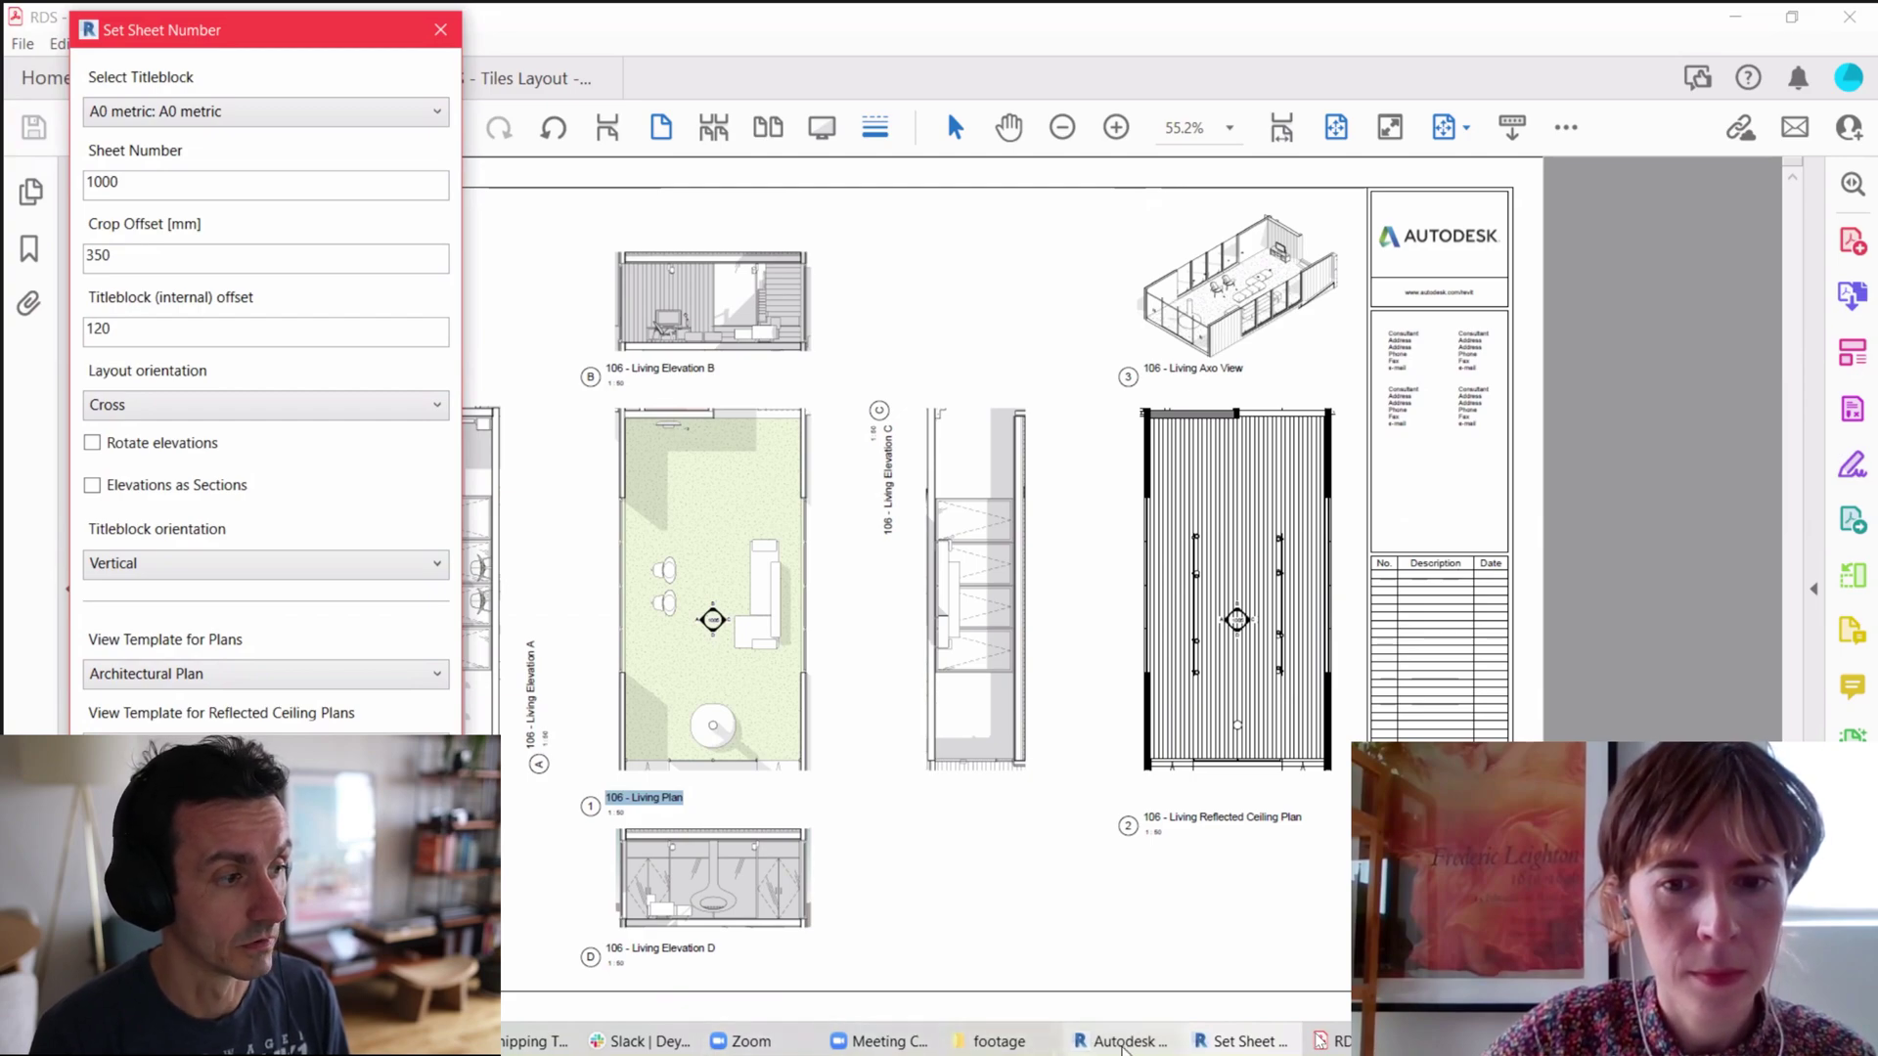
Step: Switch back to Revit and generate the Conference room's data sheet with the Cross layout and the current dialog settings
mouse_move(1131, 1049)
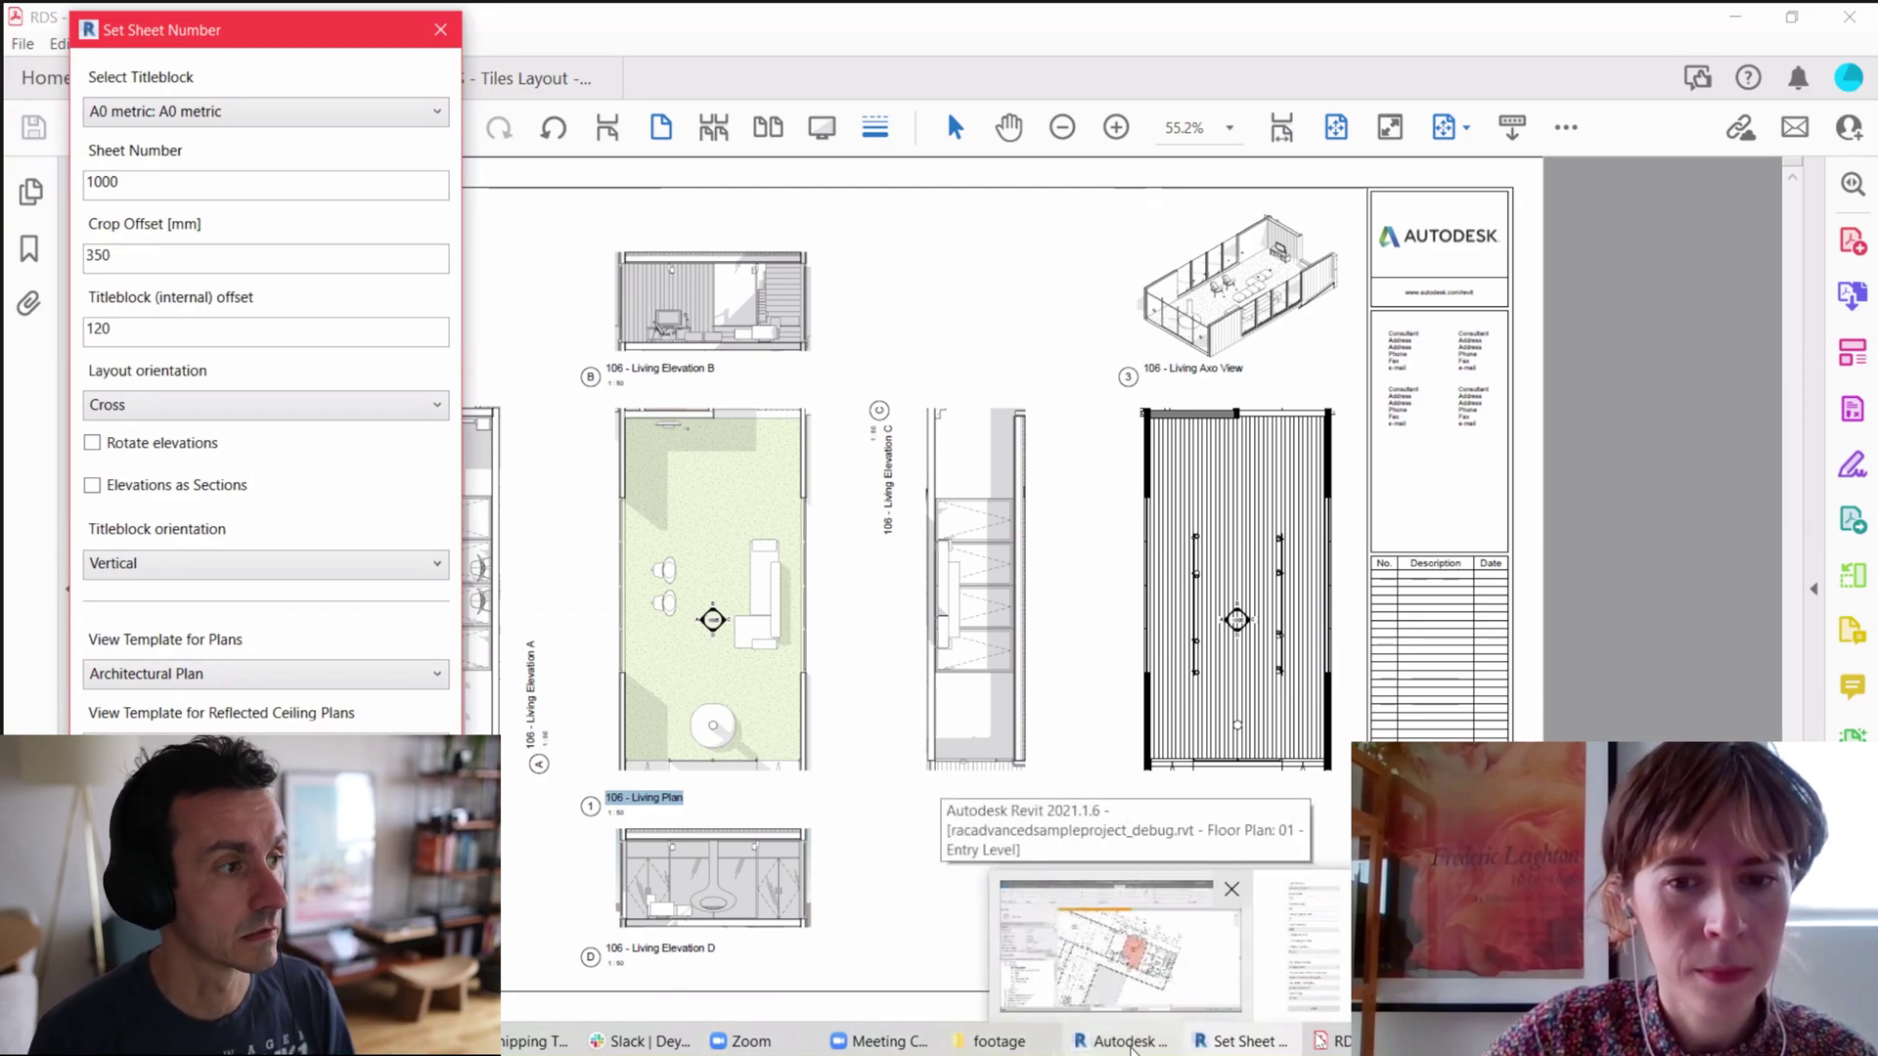
click(1131, 1046)
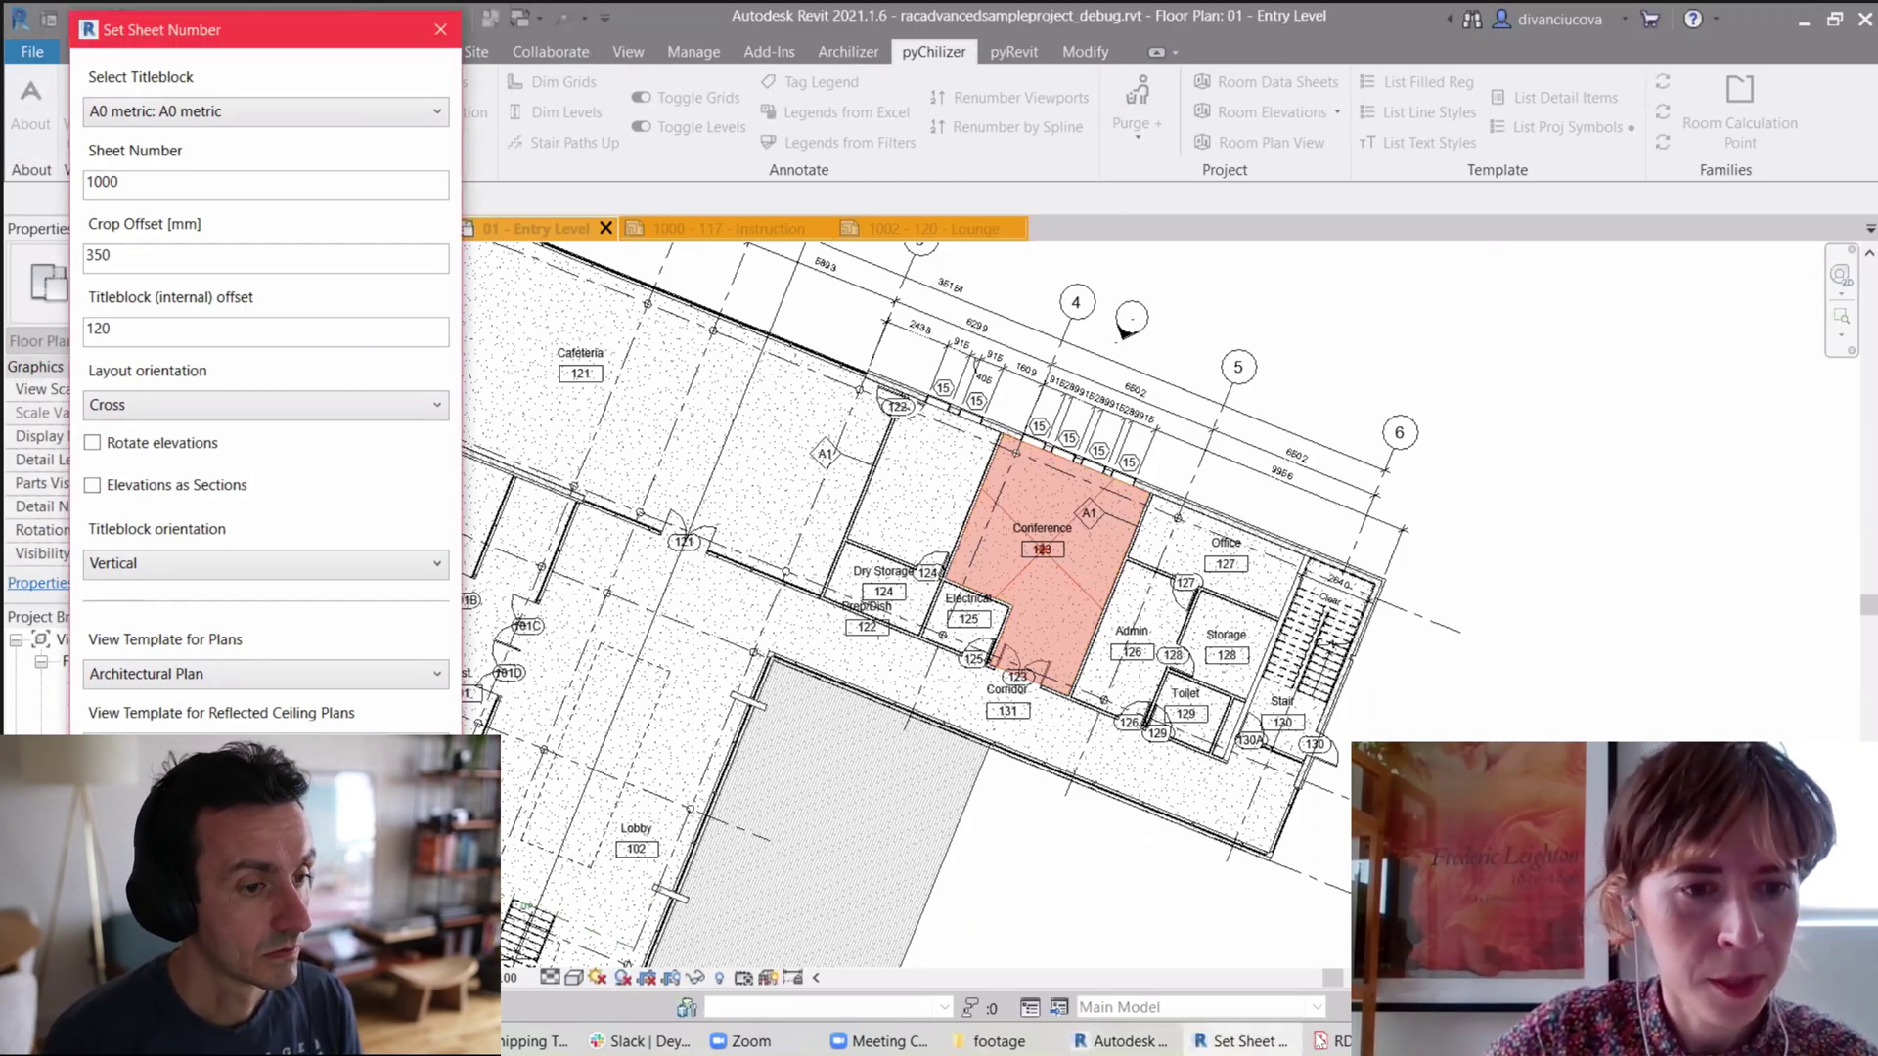
key(Return)
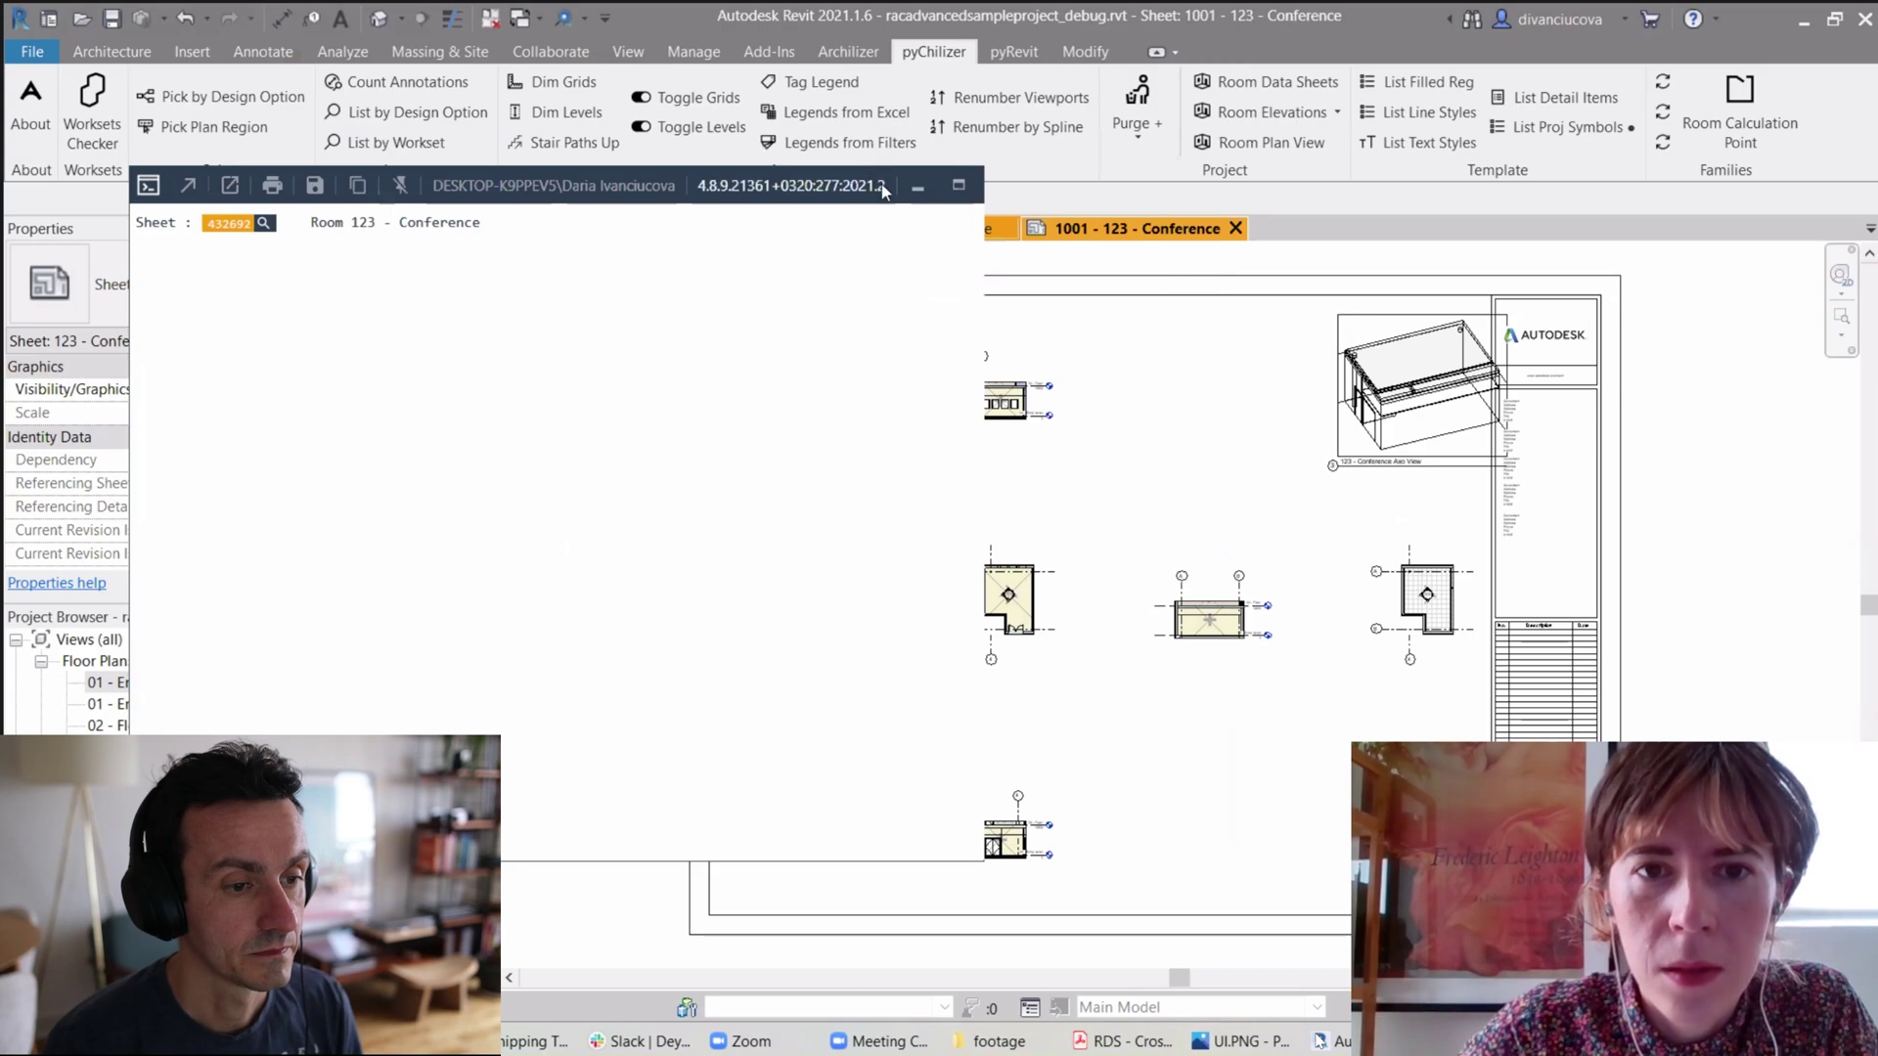
Step: Examine sheet 1001 - 123 - Conference, checking the arrangement of plans and elevations and the elevation markers on the room plan
middle_drag(1281, 627, 1126, 644)
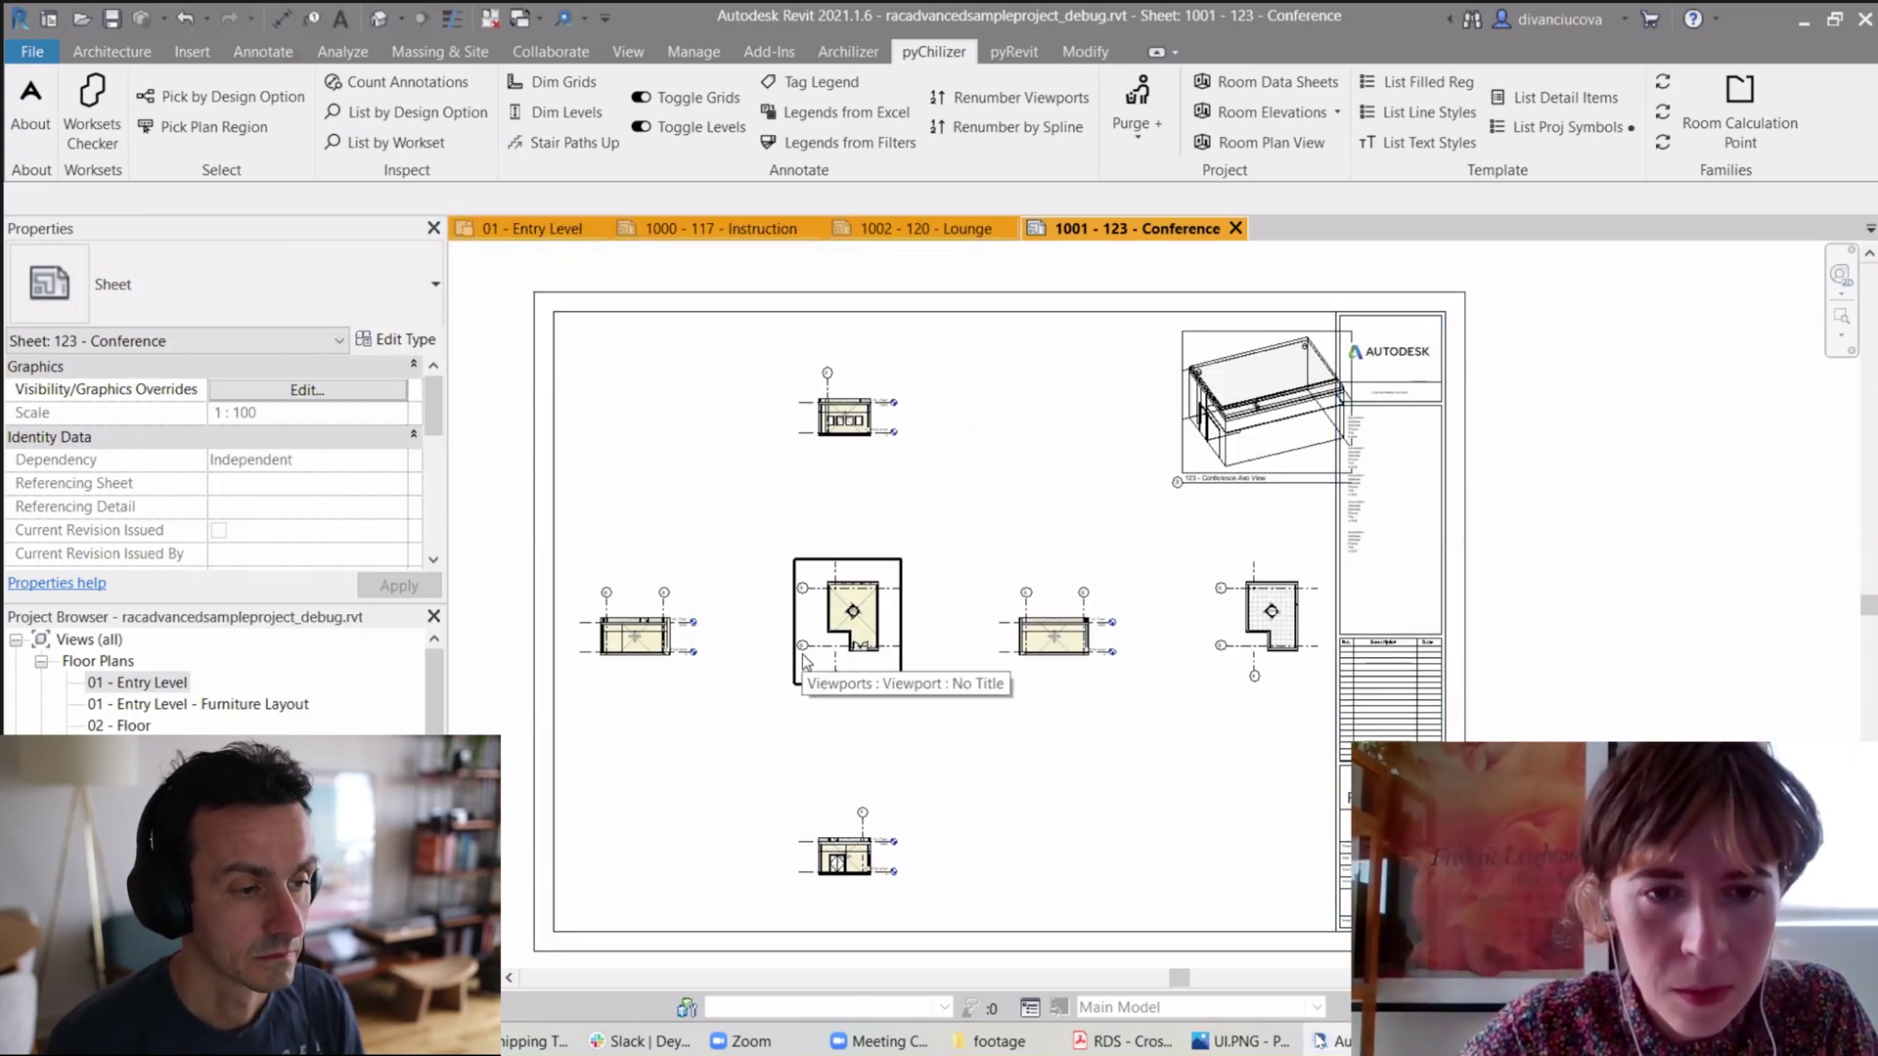
scroll(860, 626, up, 5)
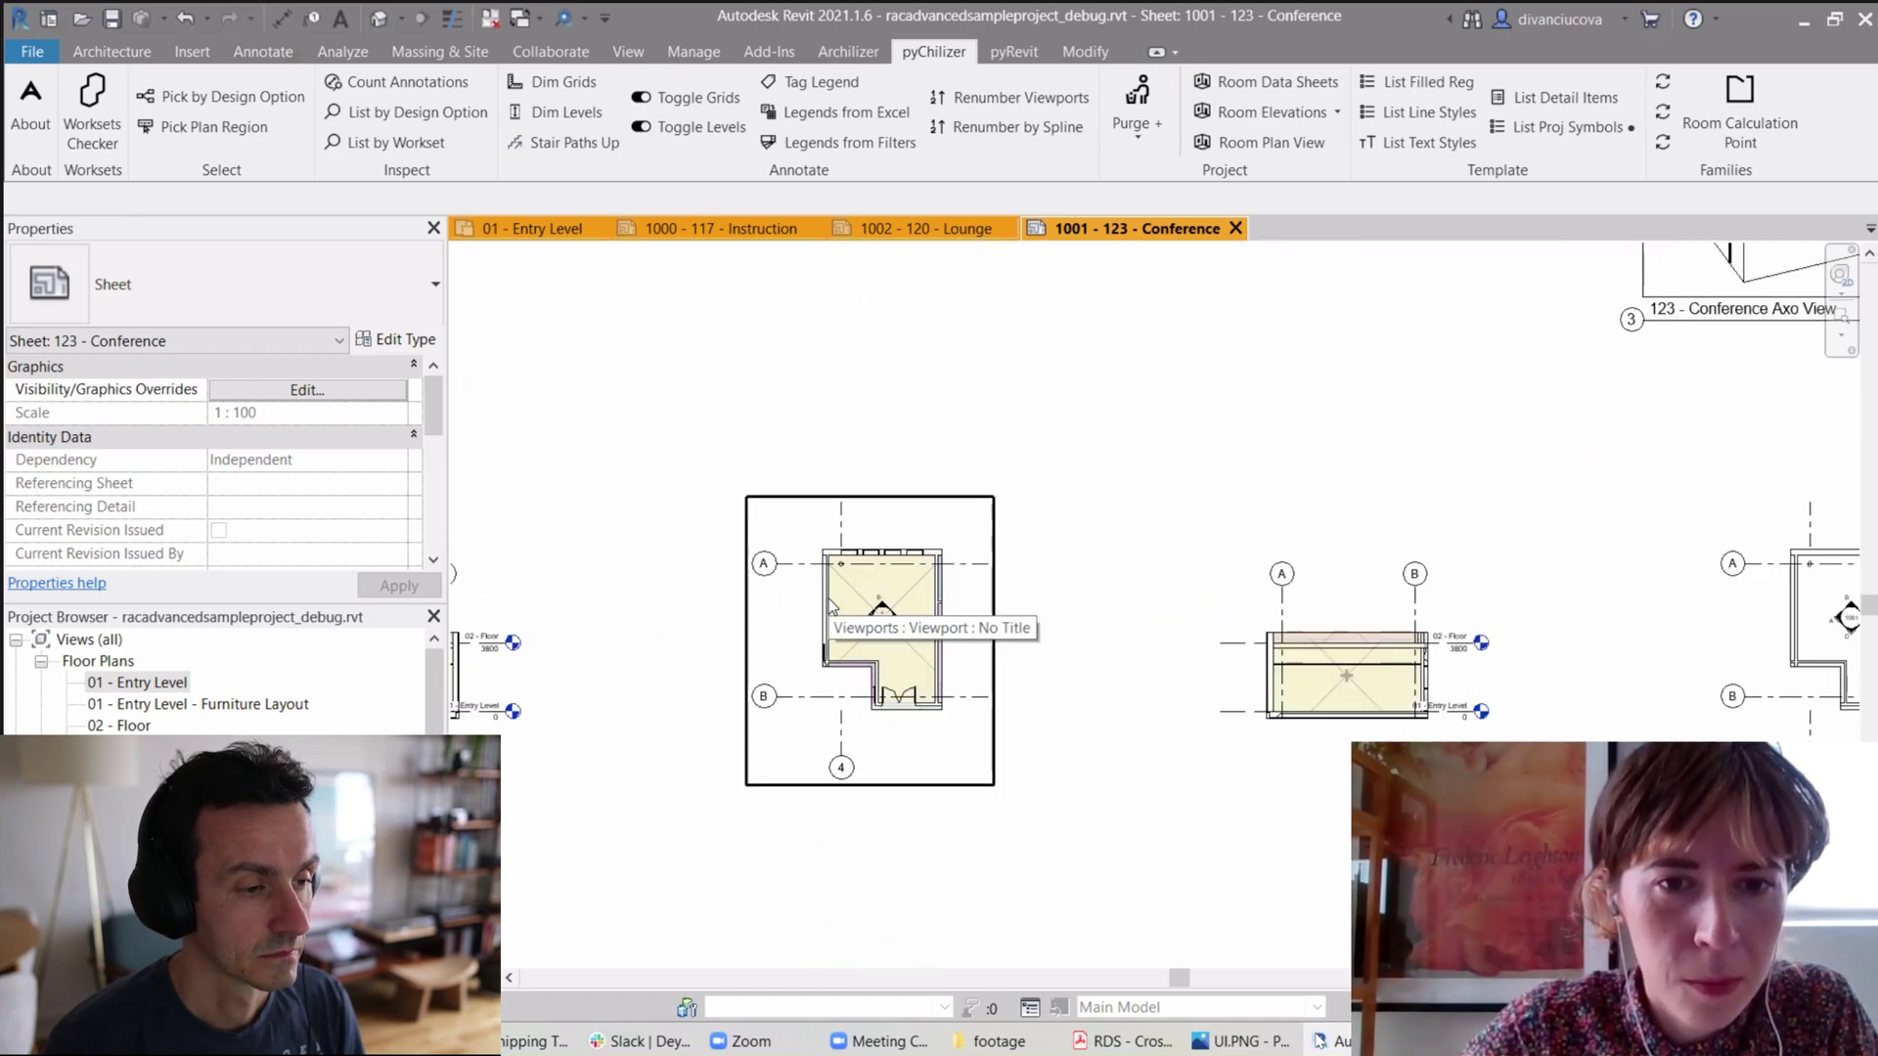
scroll(957, 610, down, 5)
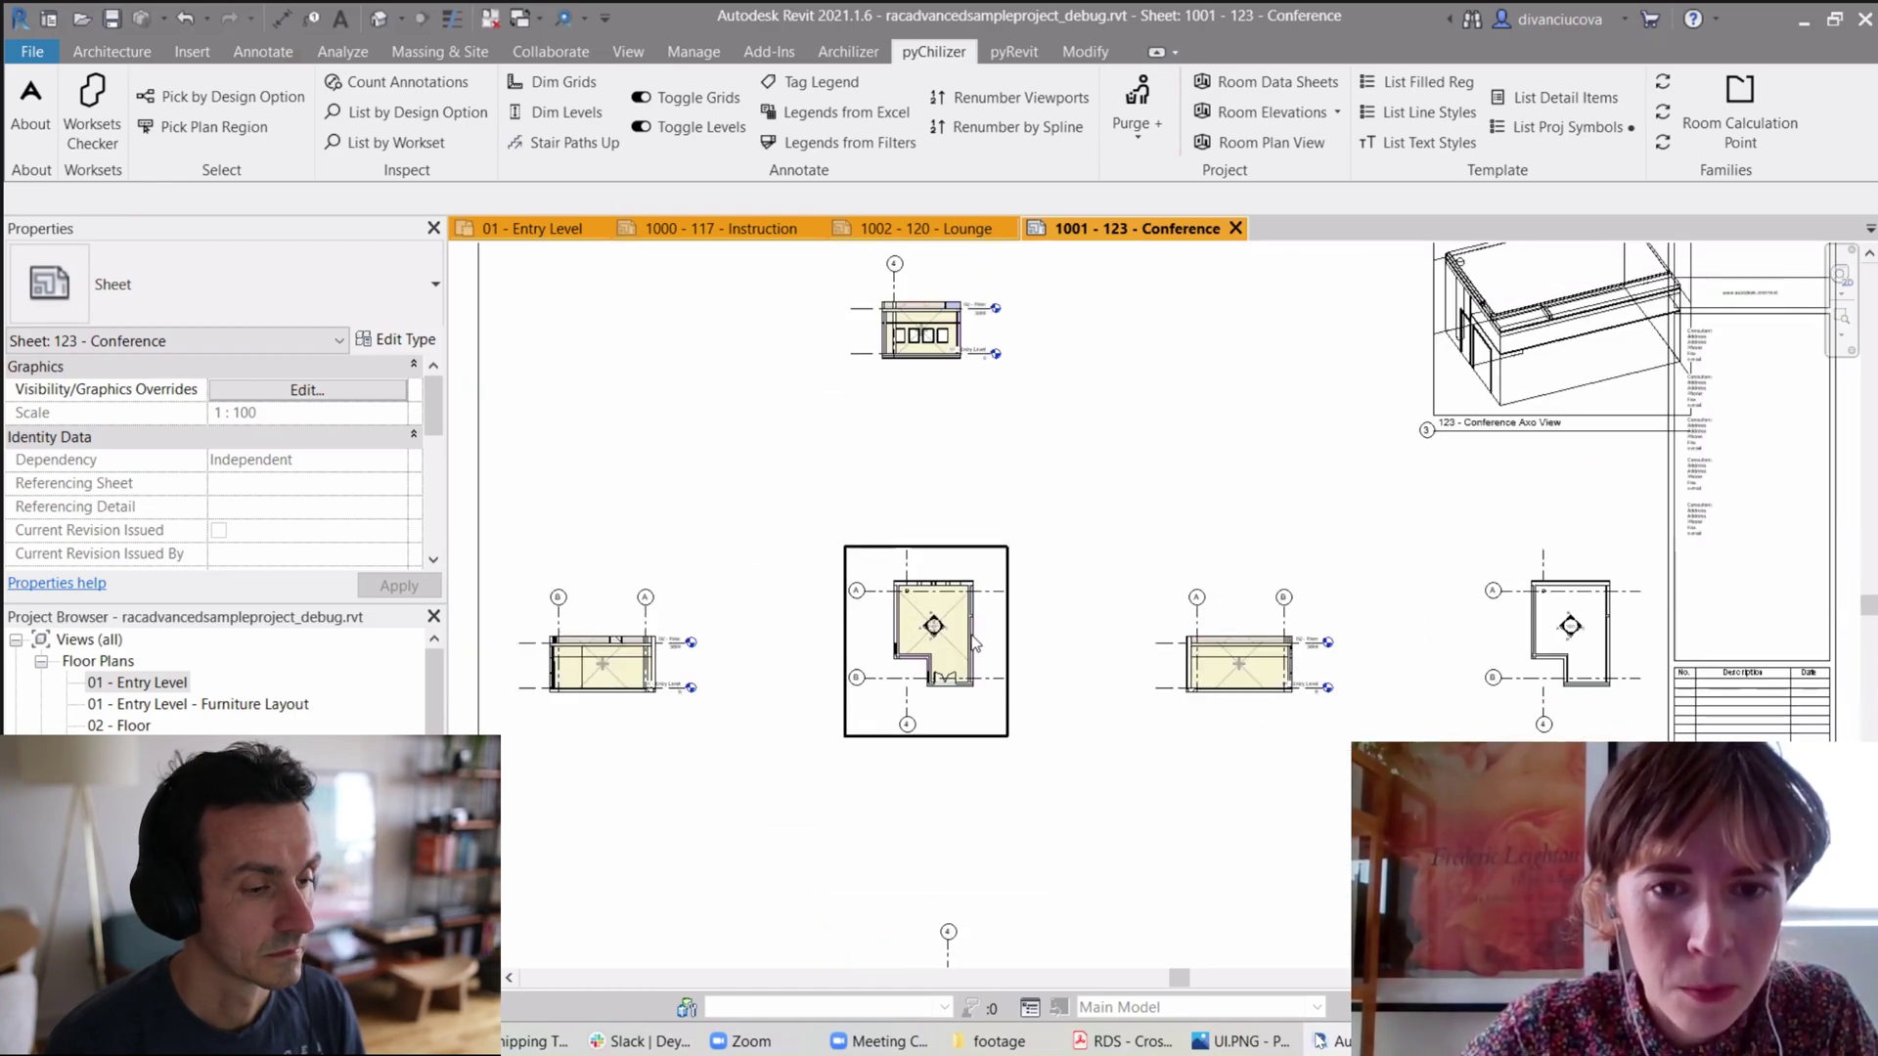
middle_drag(1235, 748, 1133, 603)
middle_drag(1222, 701, 1337, 804)
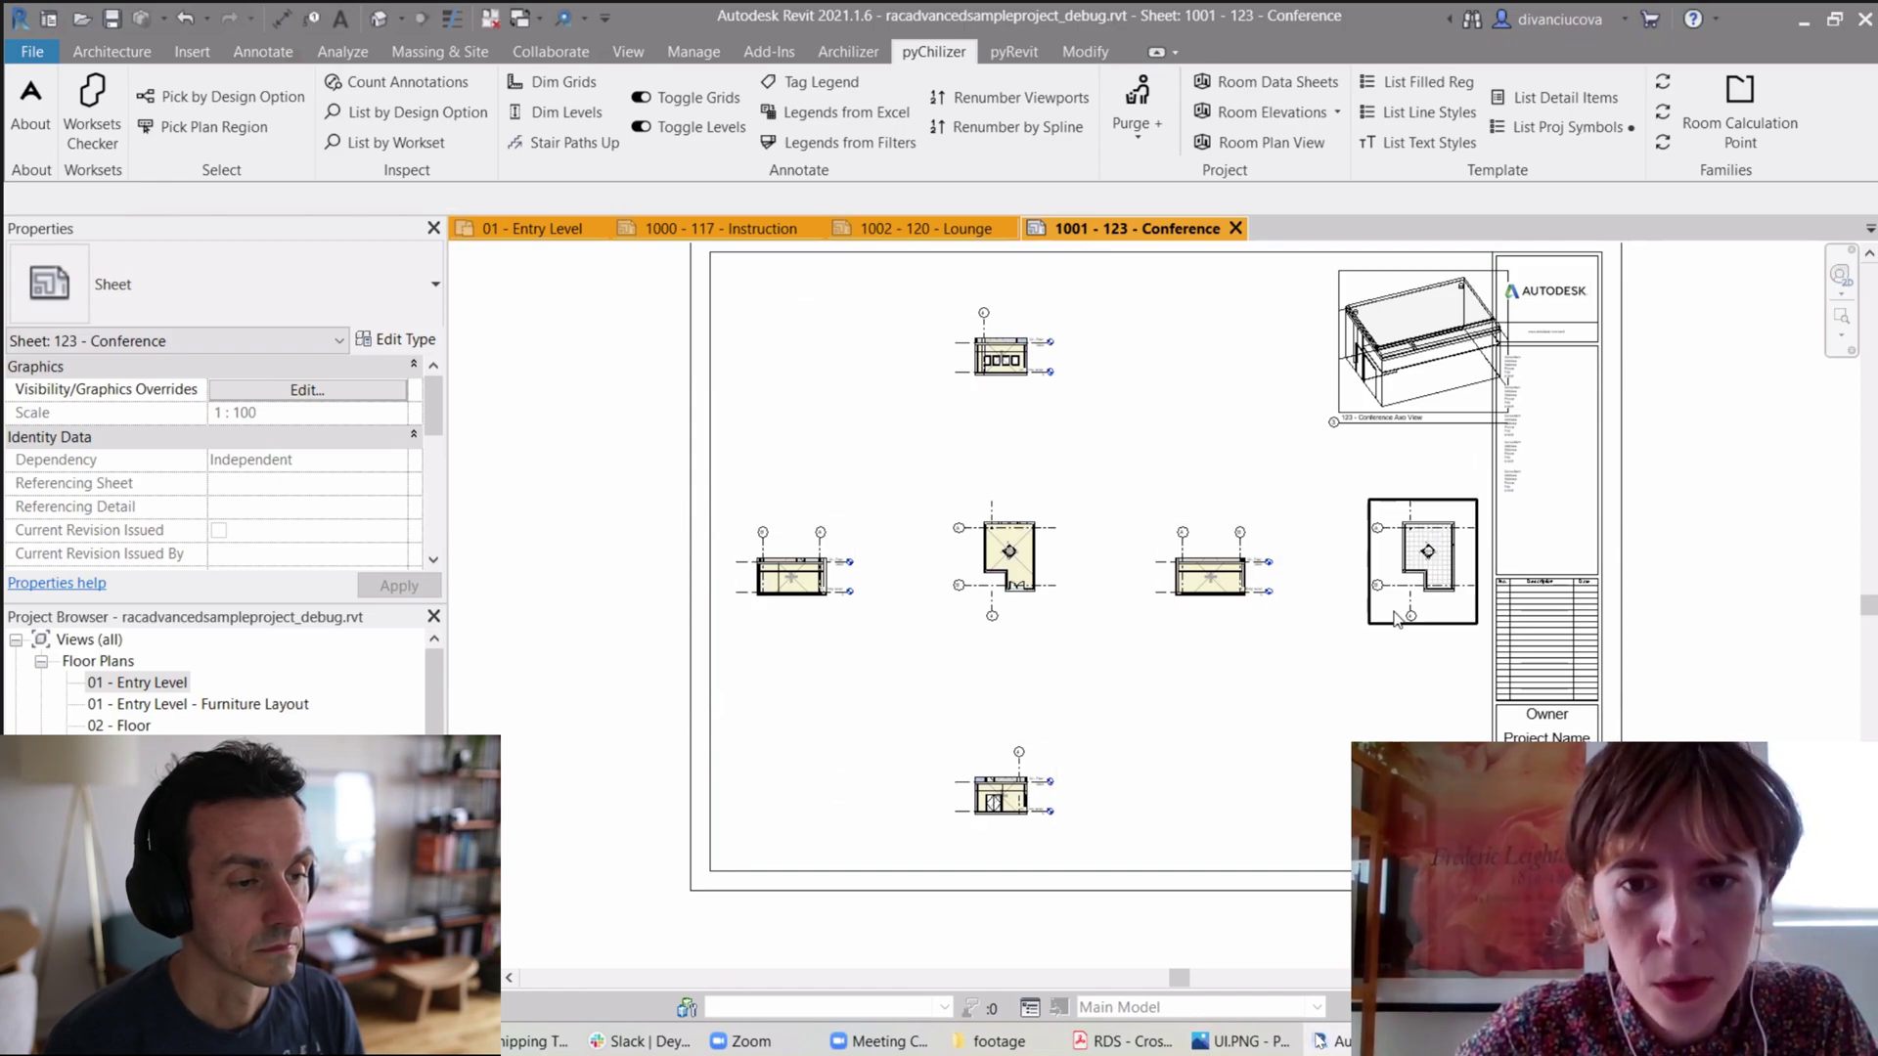
middle_drag(1303, 685, 1132, 673)
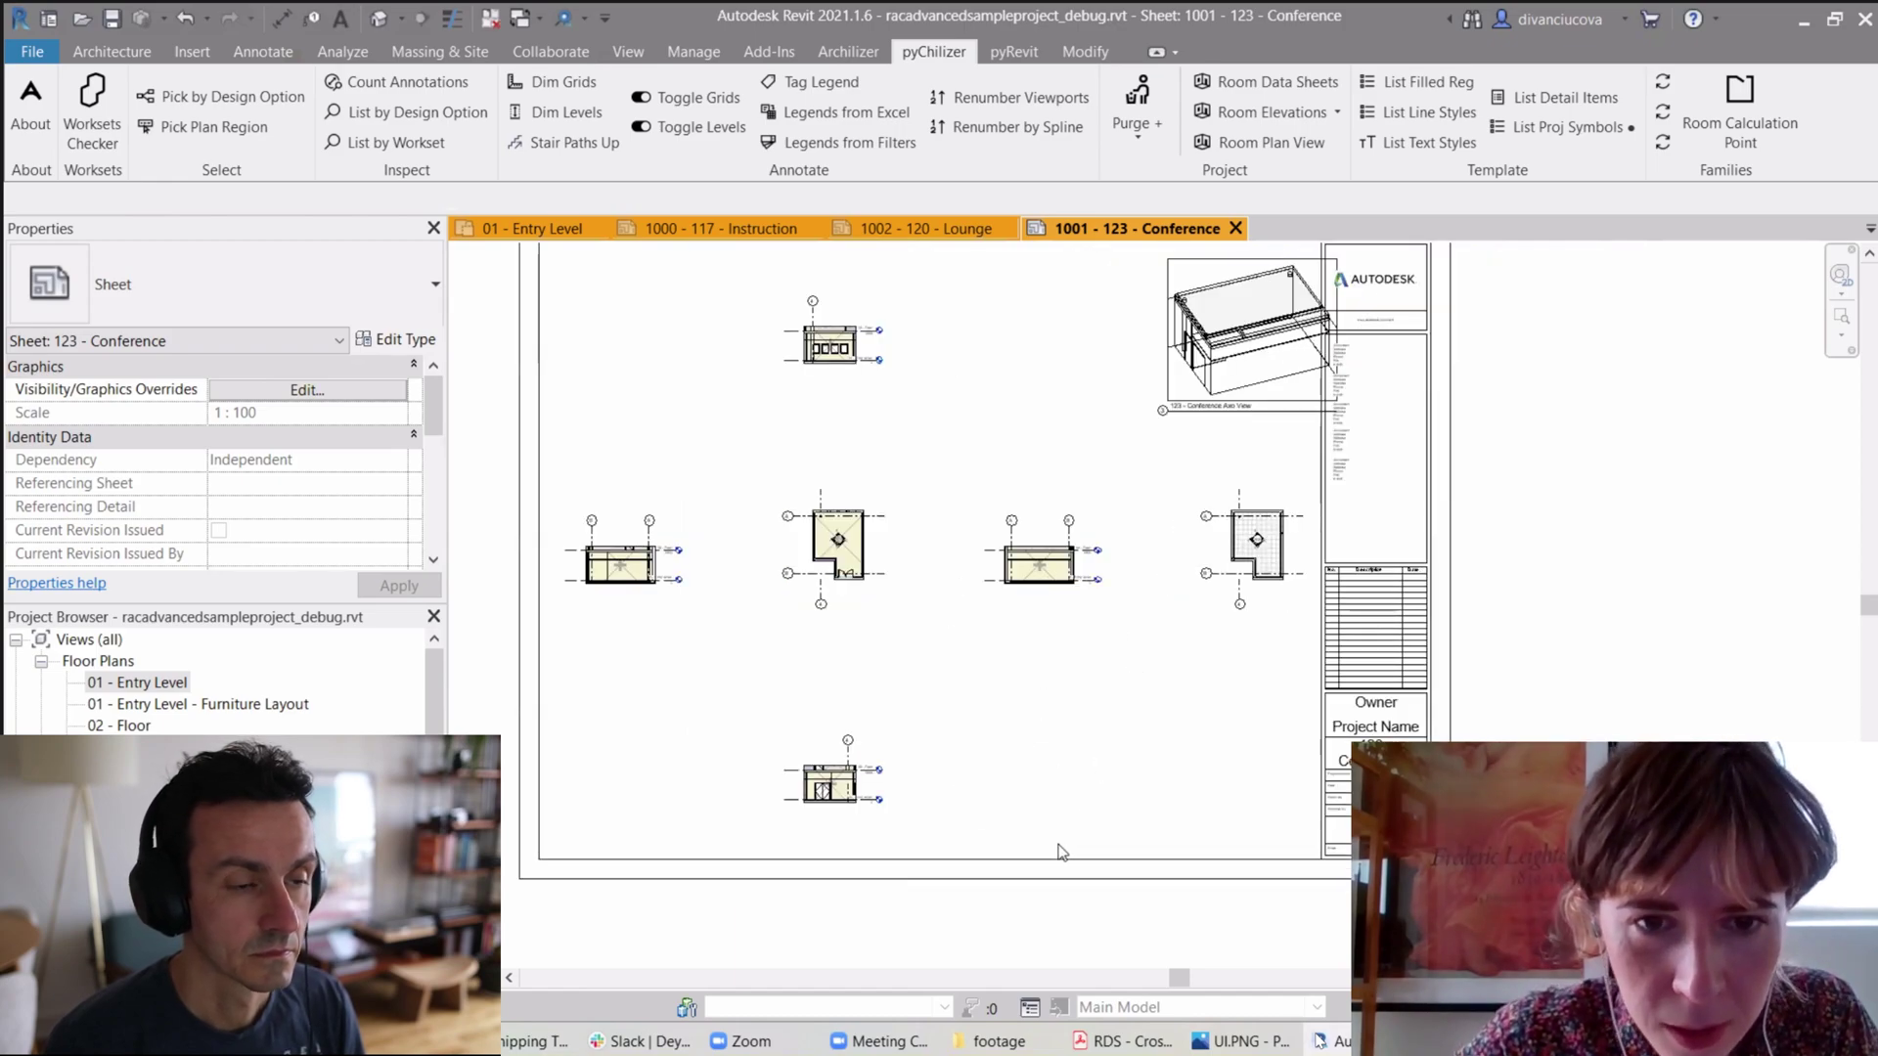
scroll(1007, 740, up, 5)
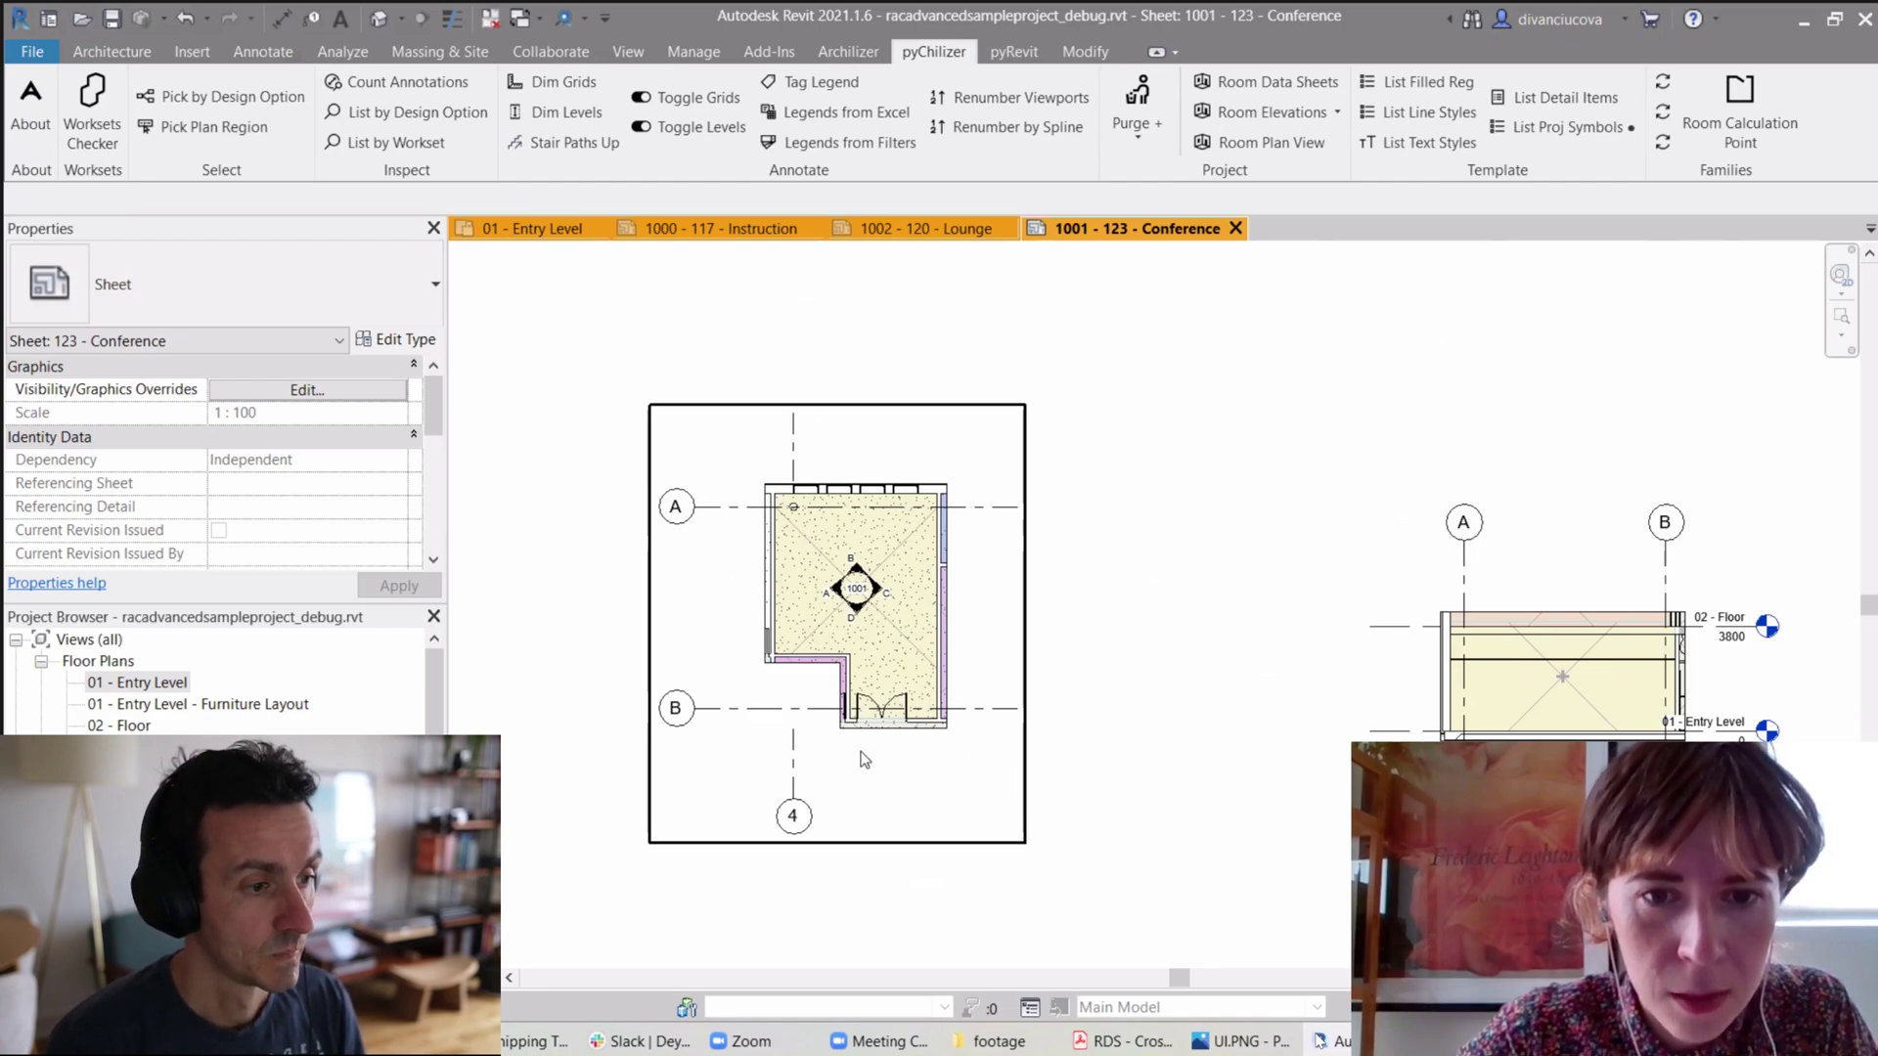
scroll(979, 528, up, 4)
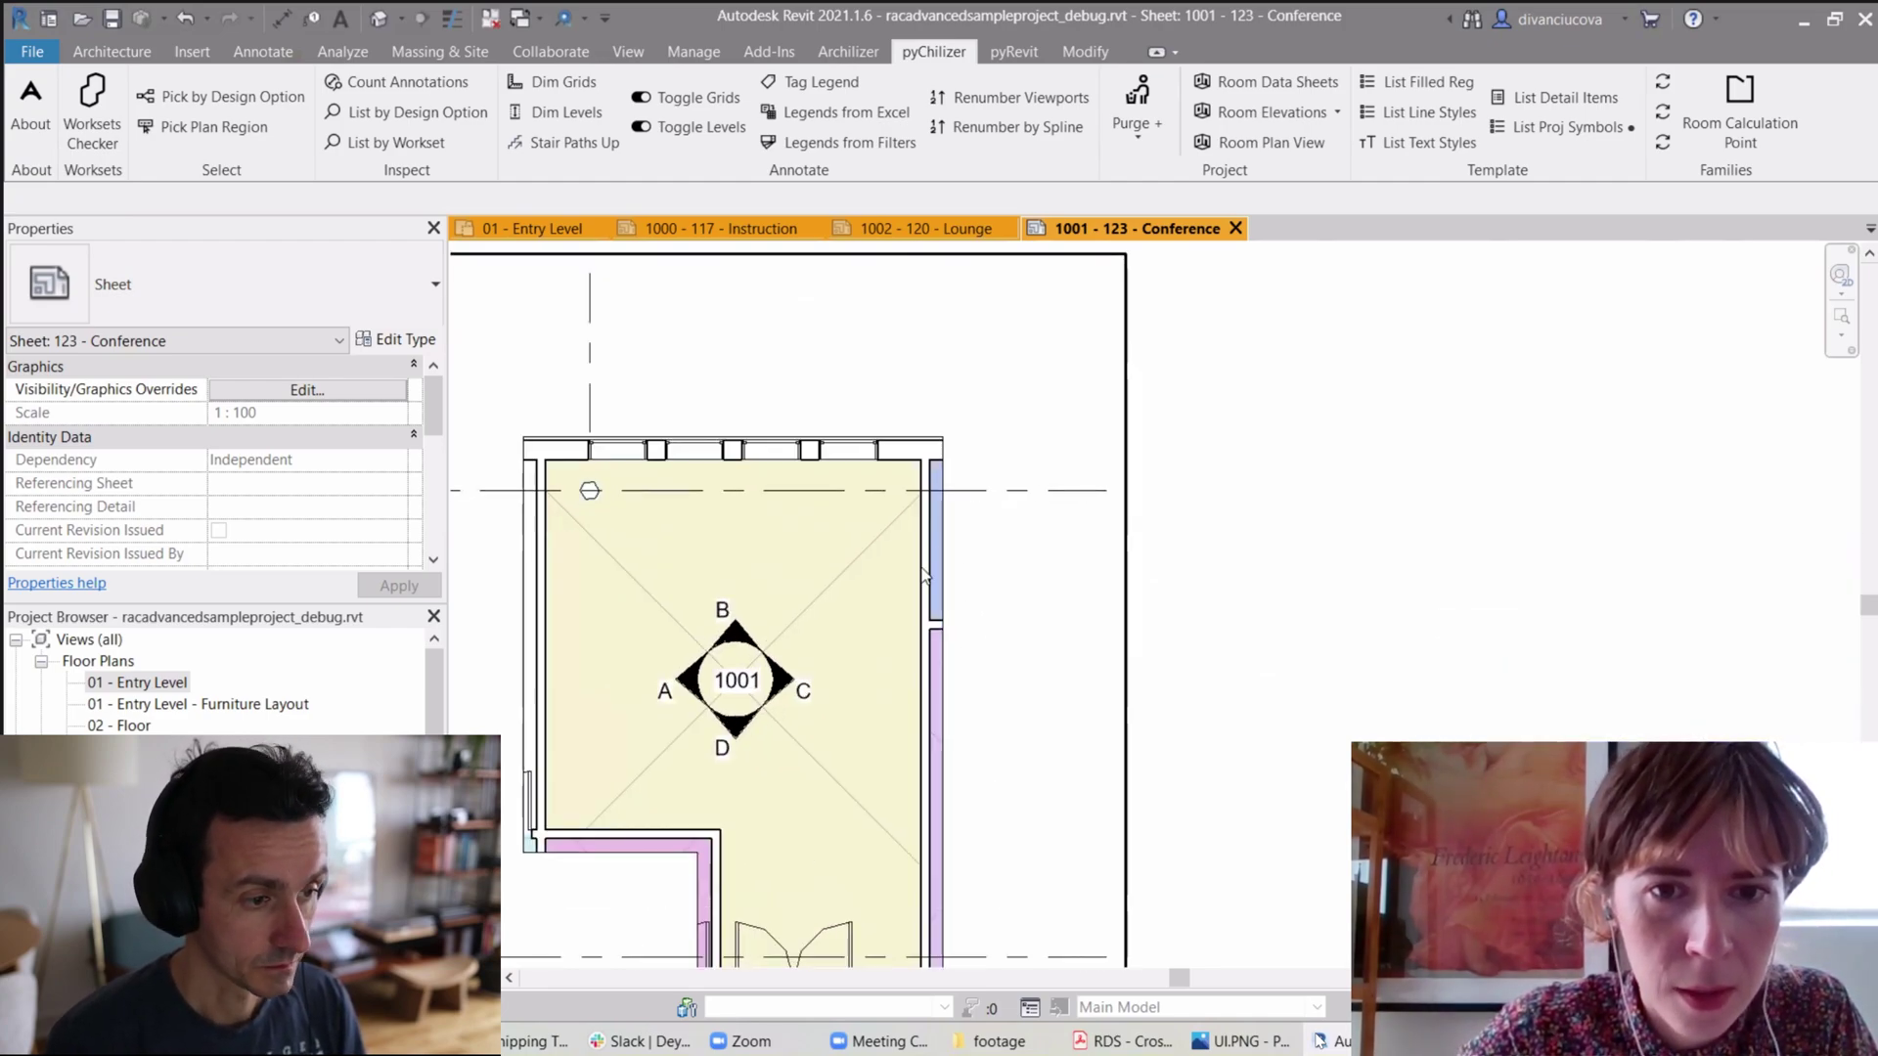
scroll(994, 566, down, 5)
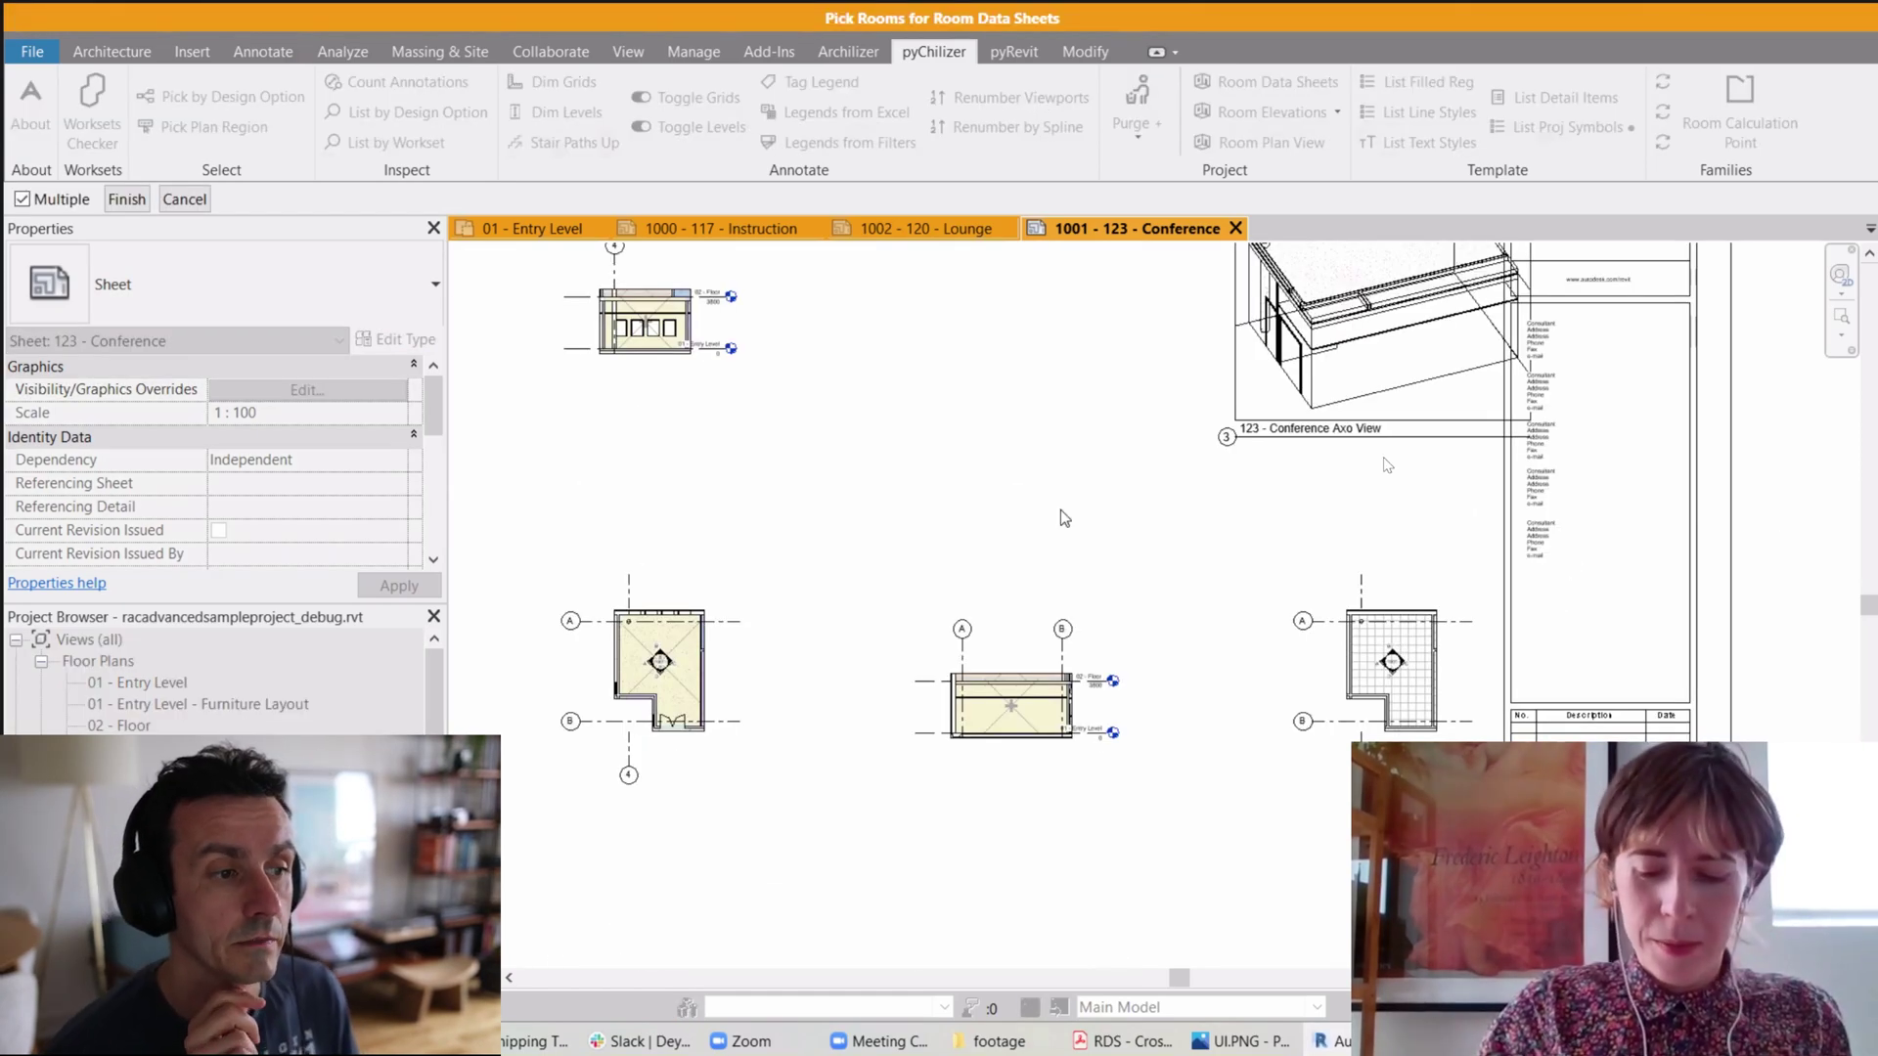